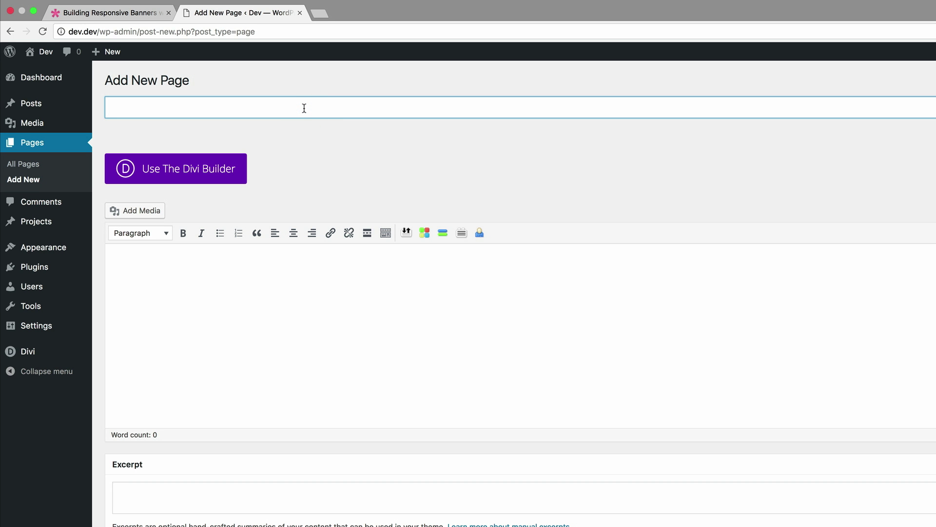
# Title the page 'banners' and open it in the Divi Visual Builder.
pyautogui.write('bannerd')
pyautogui.press('BackSpace')
pyautogui.write('s')
pyautogui.click(180, 168)
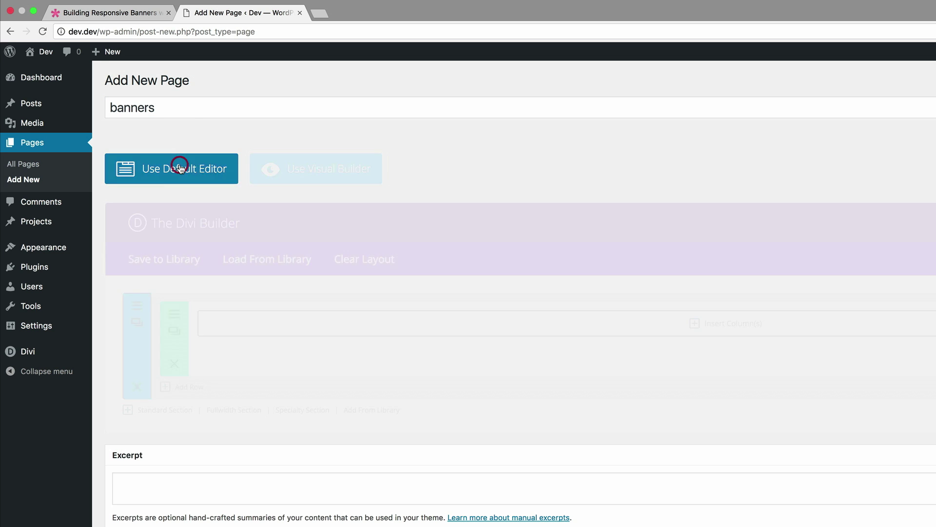
pyautogui.click(328, 172)
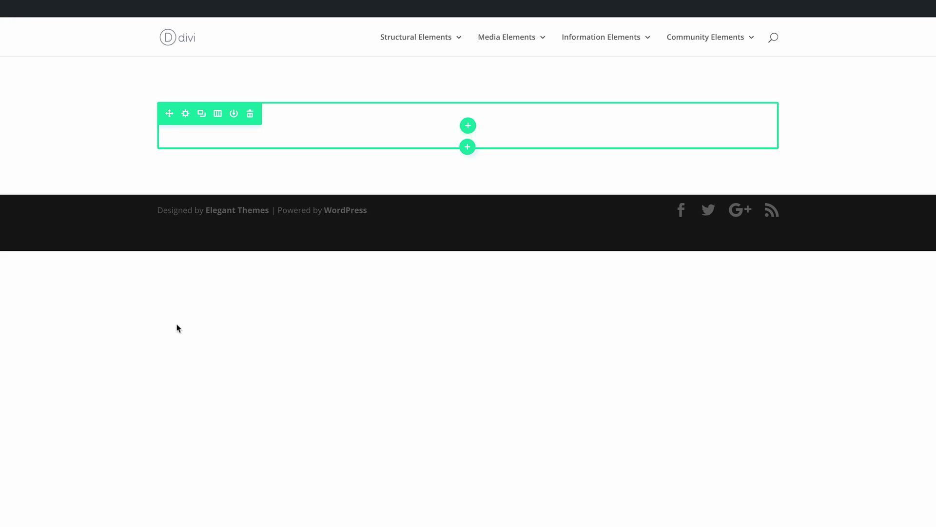
# Add a one-column row and insert a Button module into it.
pyautogui.click(469, 127)
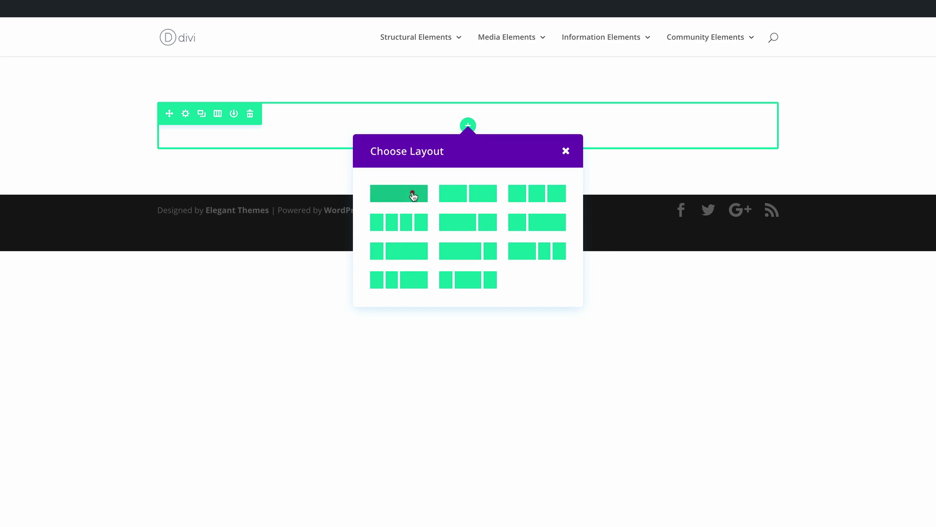
pyautogui.click(413, 196)
pyautogui.click(469, 130)
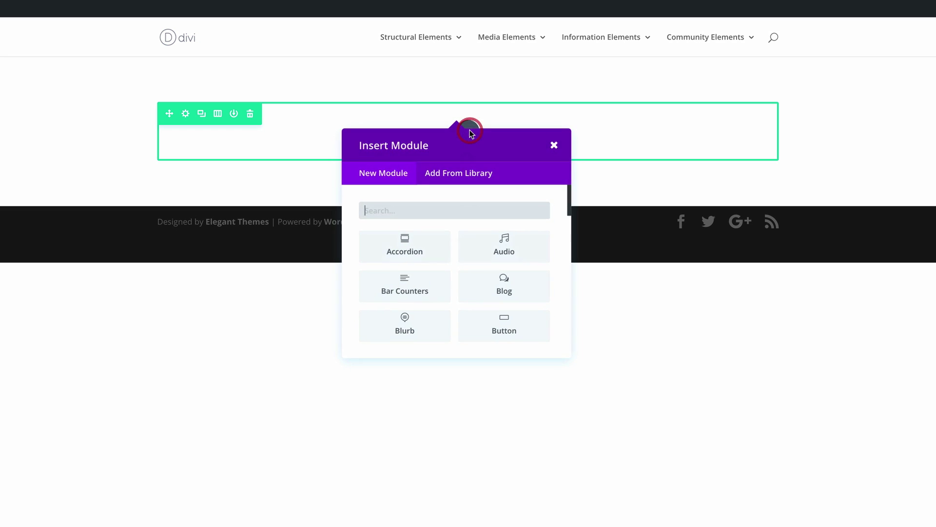
pyautogui.click(515, 334)
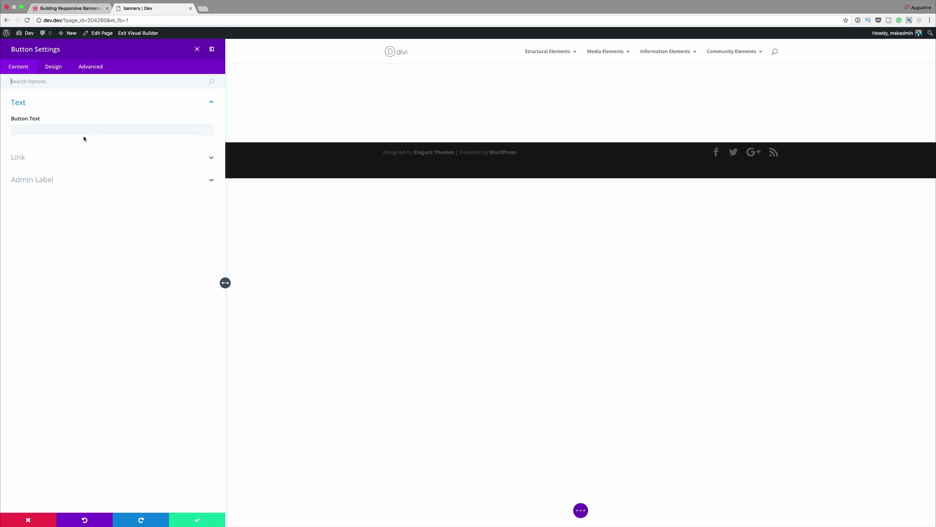
# Set the Button Text to 'Get loud. Get Divi' and the Button URL to '#'.
pyautogui.click(81, 130)
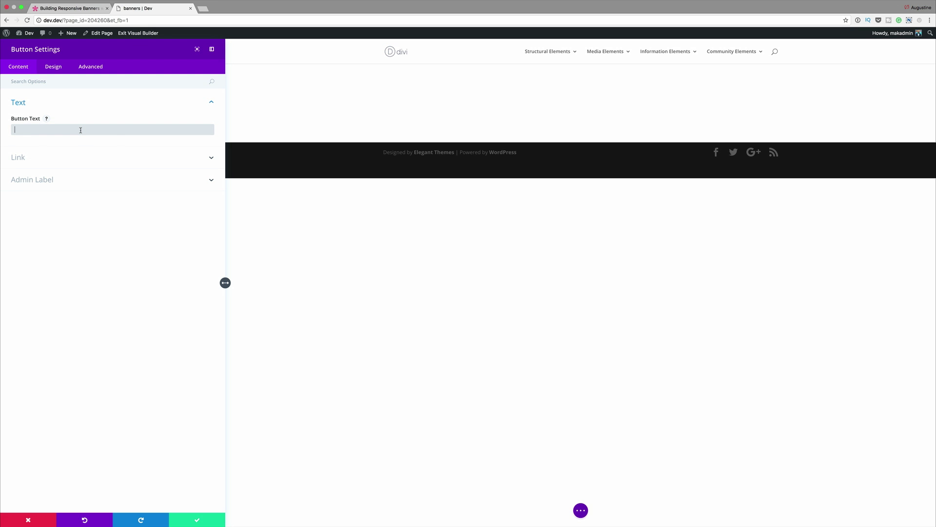
pyautogui.write('Get l')
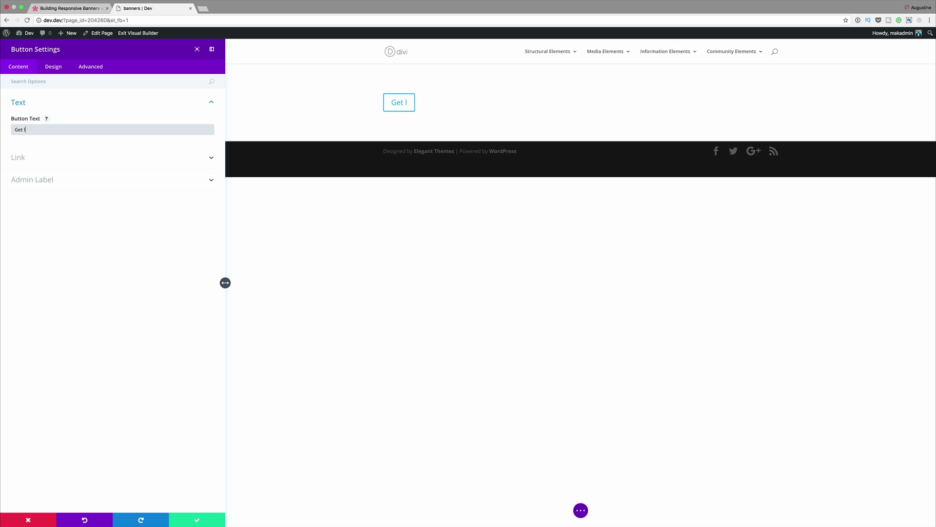
pyautogui.write('oud. Get Divi')
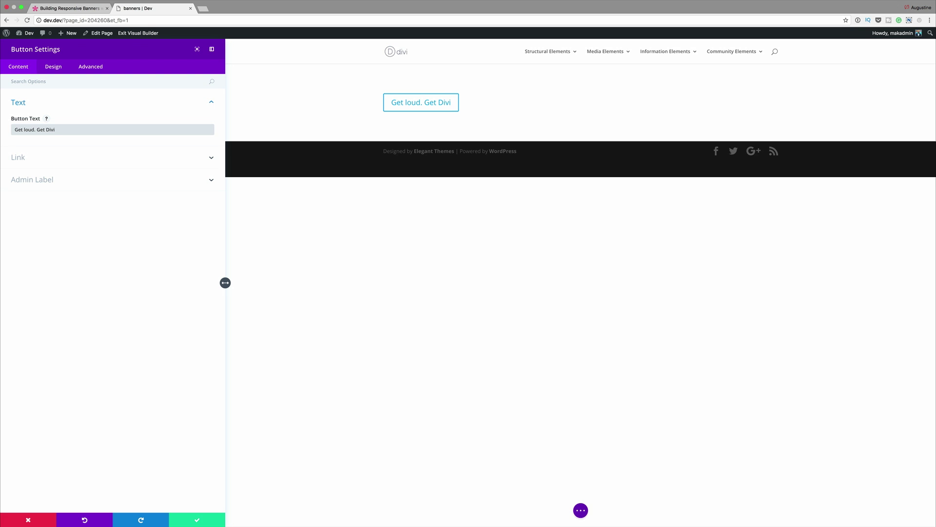
pyautogui.click(16, 157)
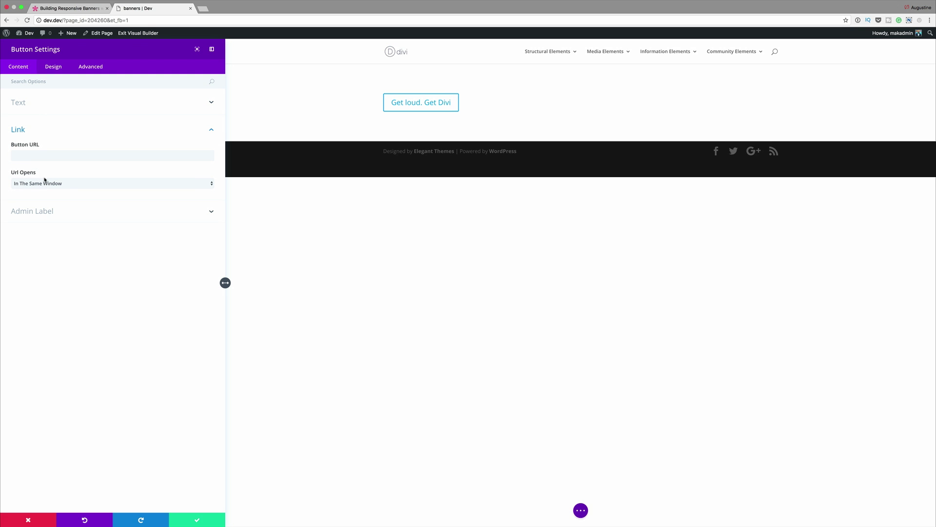
pyautogui.click(40, 156)
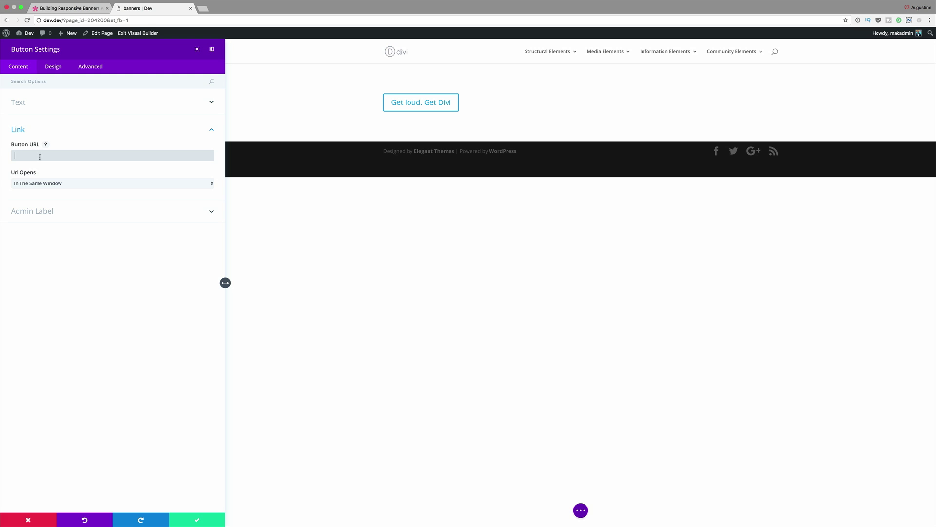
pyautogui.write('#')
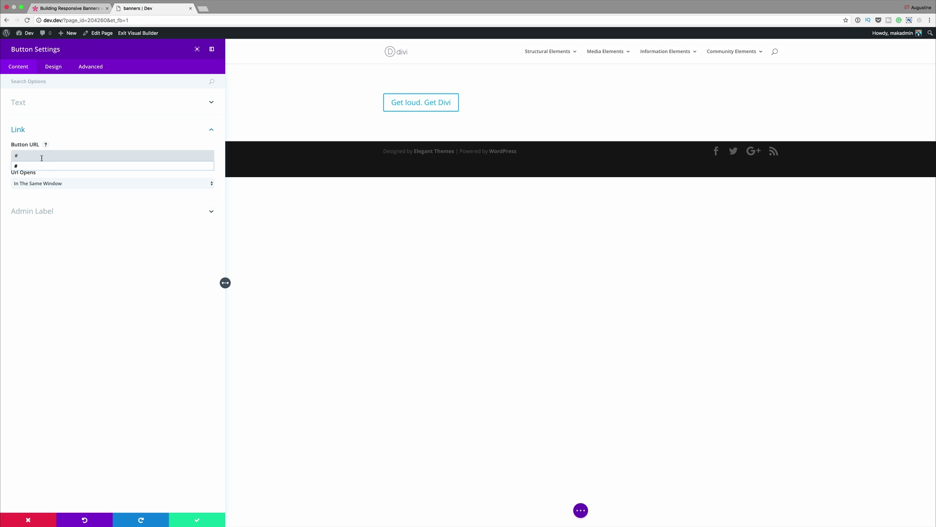
pyautogui.click(90, 278)
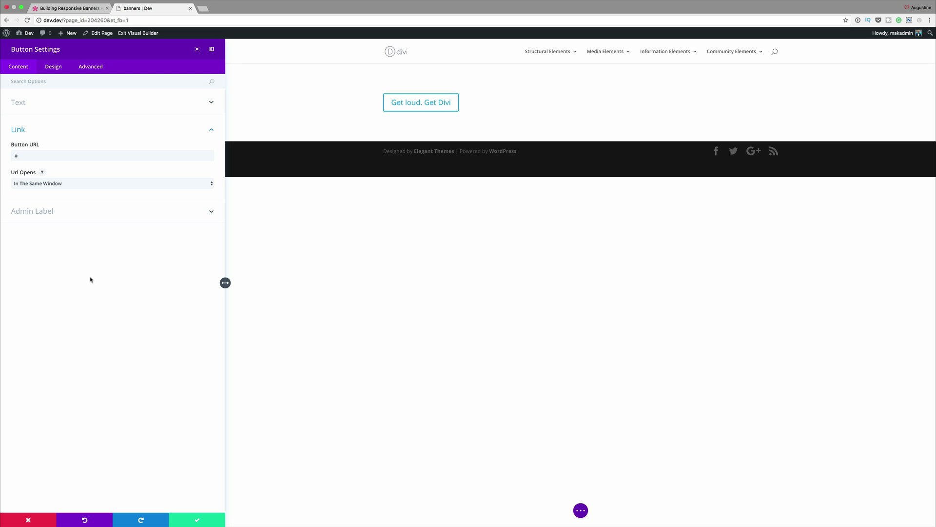
# On the Design tab, set button alignment to Center and text color to Light.
pyautogui.click(52, 67)
pyautogui.click(36, 103)
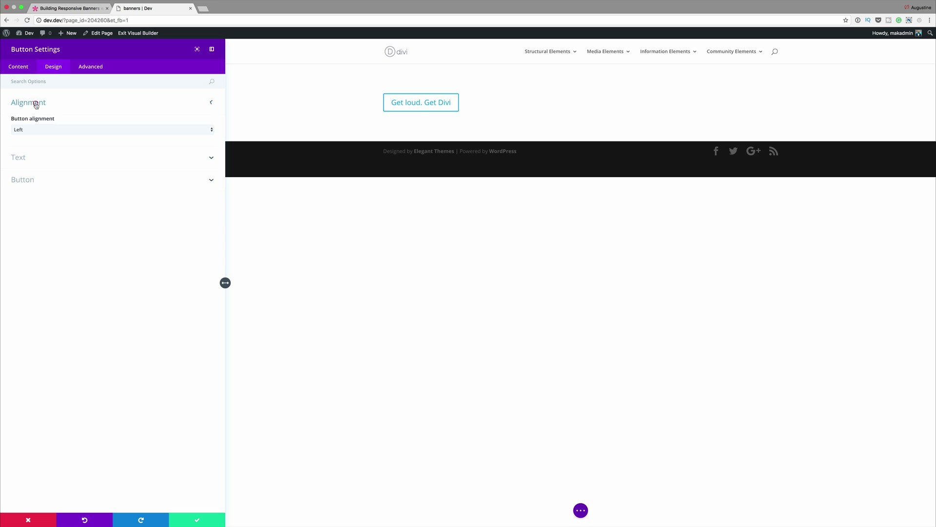
pyautogui.click(31, 131)
pyautogui.click(30, 136)
pyautogui.click(28, 159)
pyautogui.click(30, 156)
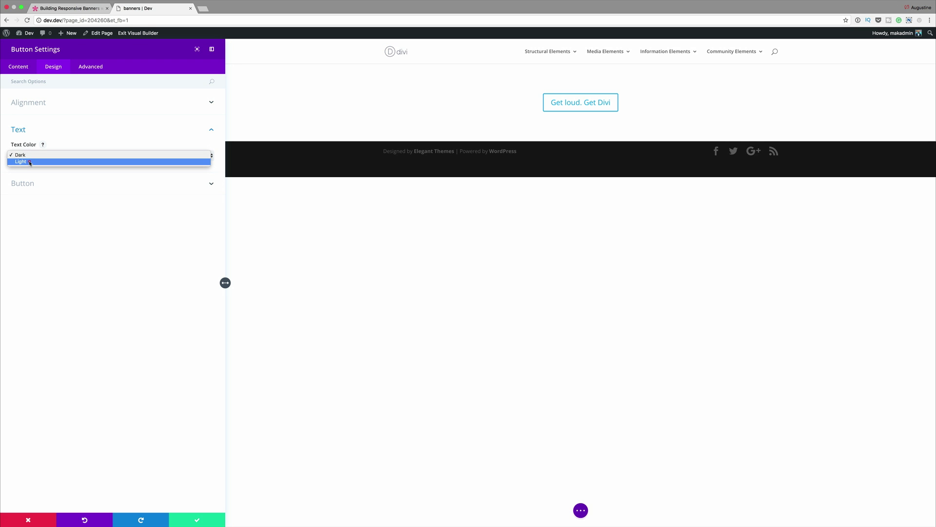
pyautogui.click(29, 162)
pyautogui.click(29, 184)
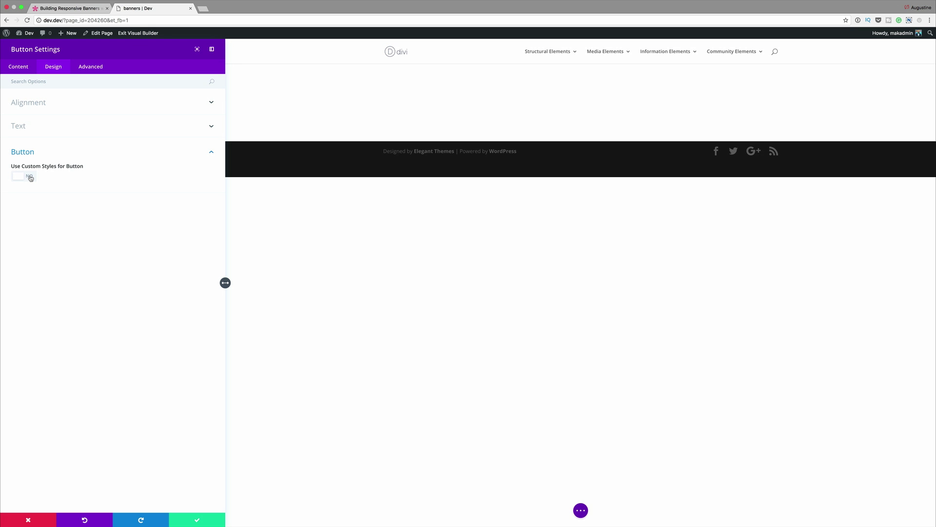
# Enable custom button styles with text size 32, border width 0 and font Arvo.
pyautogui.click(30, 178)
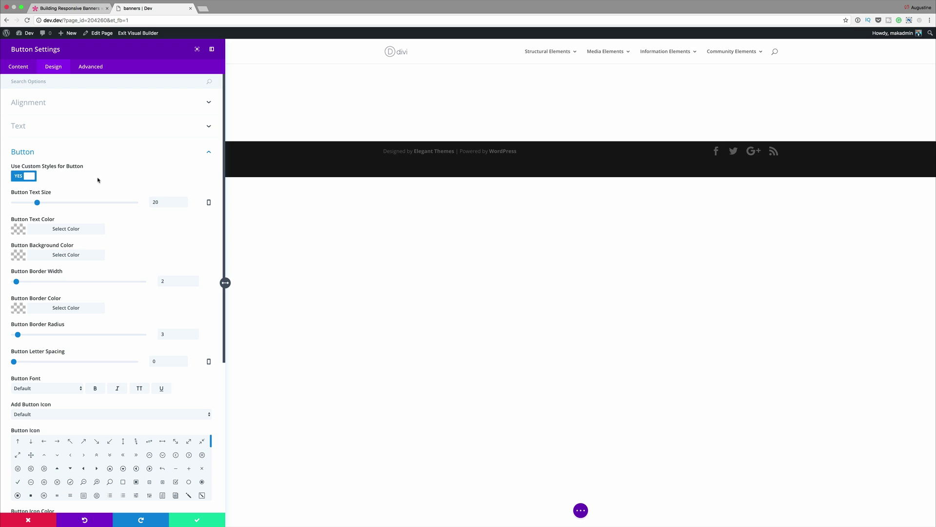
pyautogui.scroll(-2, 151, 230)
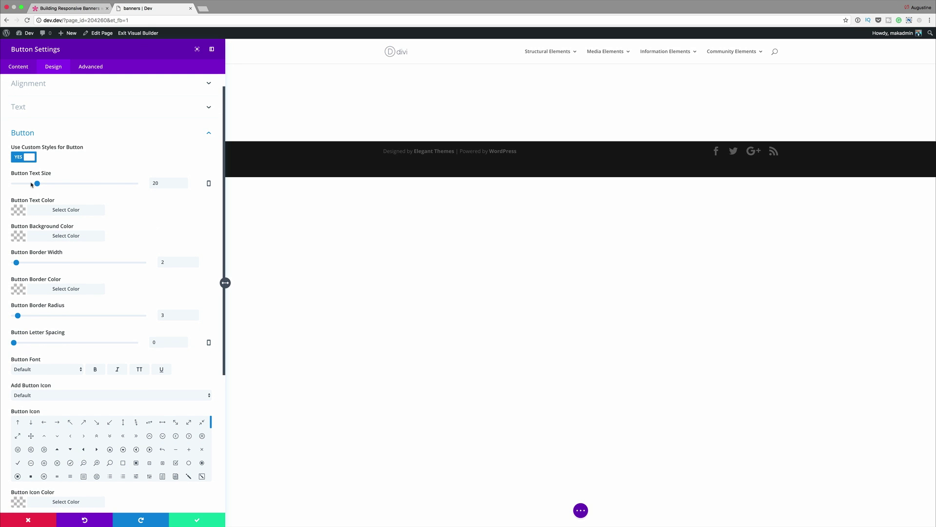
pyautogui.doubleClick(154, 184)
pyautogui.write('32')
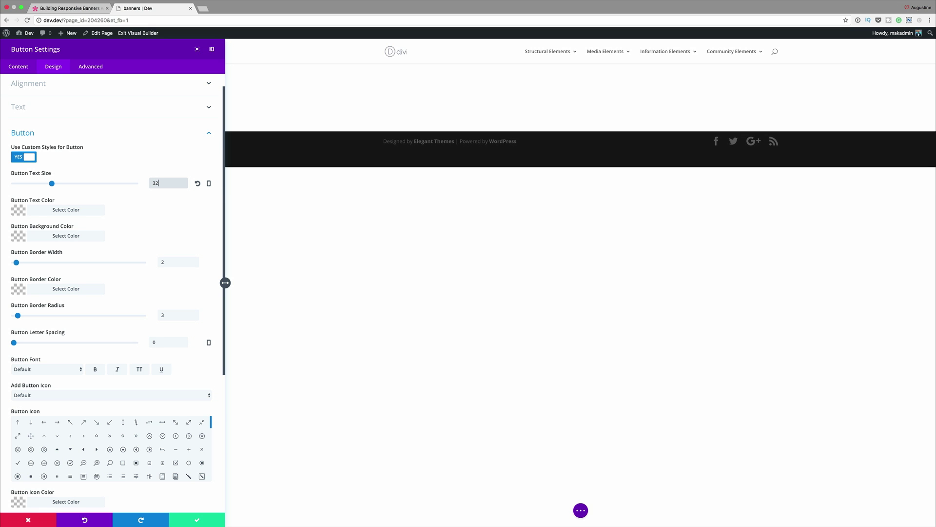
pyautogui.click(171, 262)
pyautogui.doubleClick(163, 261)
pyautogui.write('0')
pyautogui.scroll(-3, 115, 284)
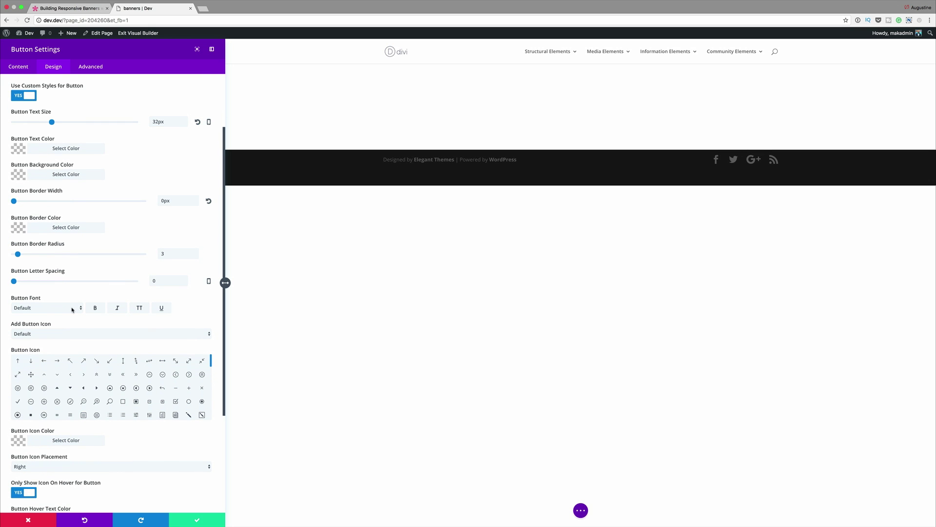
pyautogui.click(73, 309)
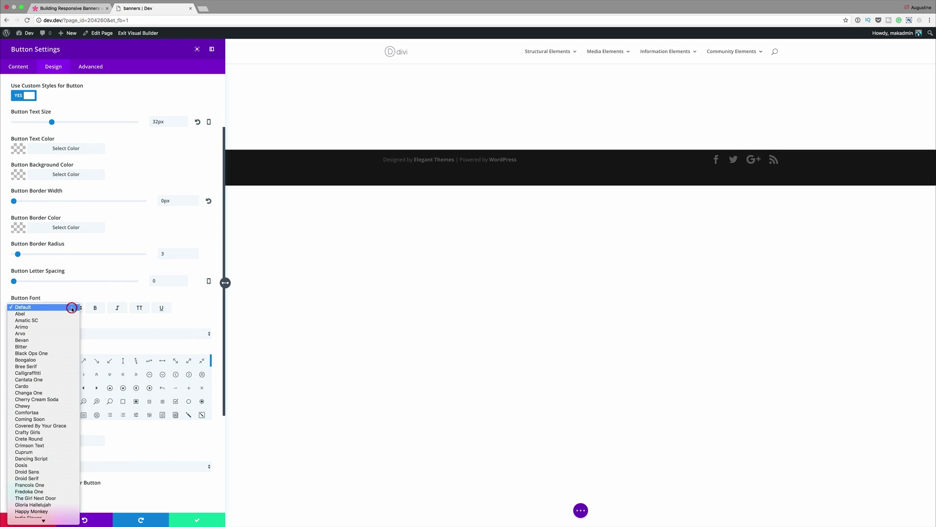
pyautogui.click(58, 334)
# Give the button a cursor icon that shows always, not only on hover.
pyautogui.scroll(-2, 125, 322)
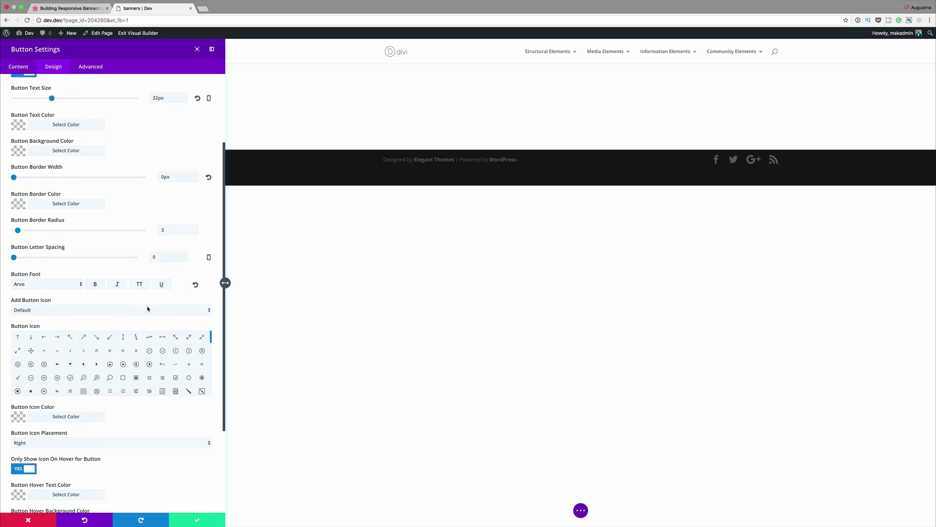
pyautogui.scroll(-3, 122, 362)
pyautogui.scroll(-3, 122, 362)
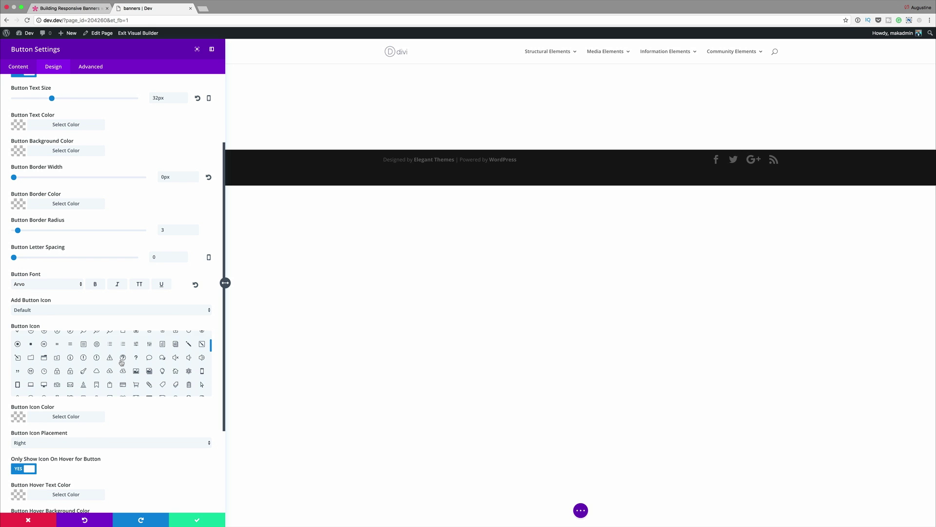
pyautogui.scroll(-2, 122, 362)
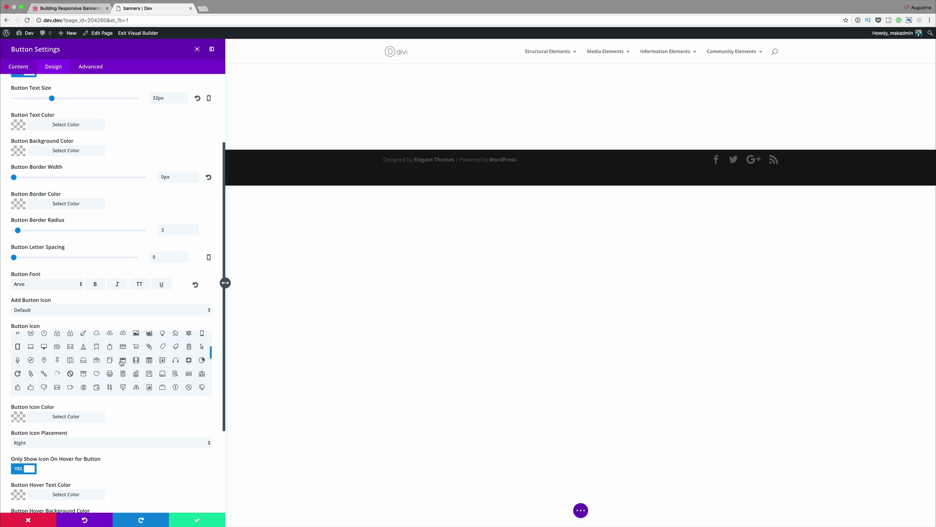
pyautogui.scroll(-2, 122, 364)
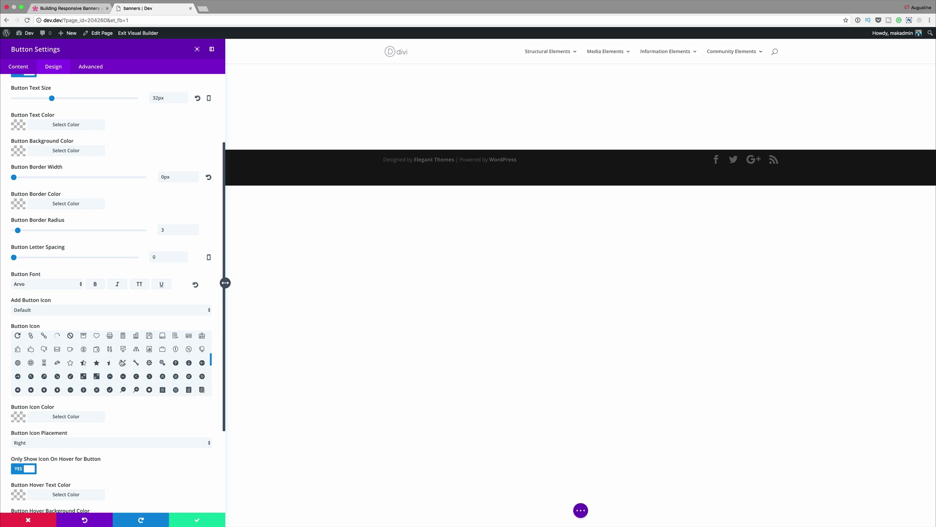
pyautogui.scroll(4, 121, 362)
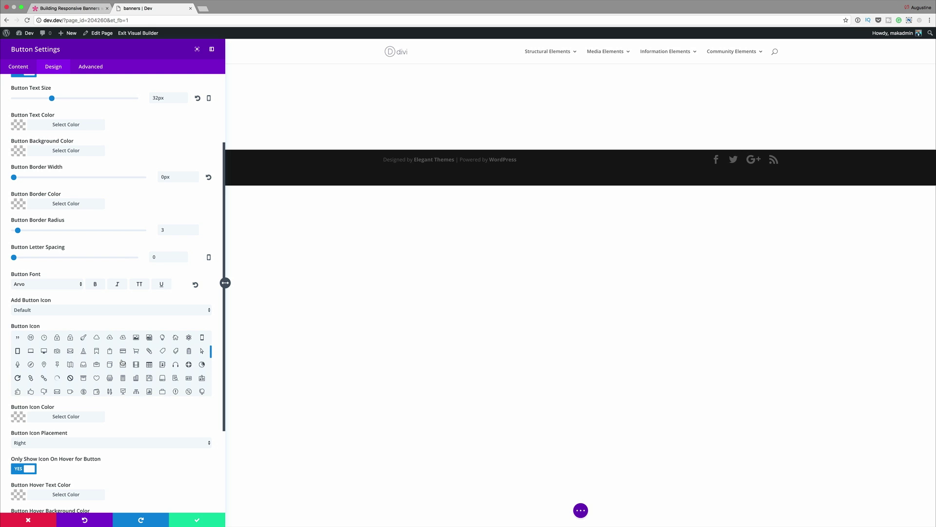
pyautogui.click(202, 351)
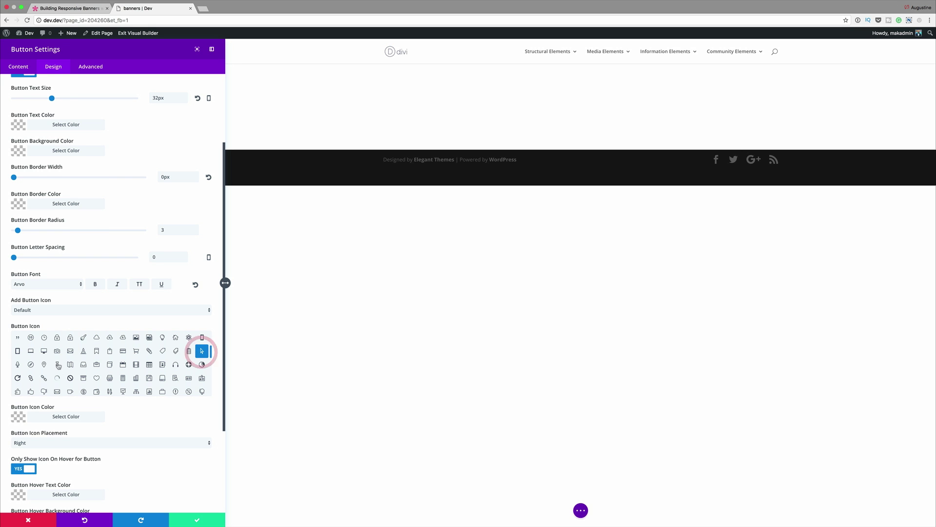
pyautogui.scroll(-1, 138, 418)
pyautogui.scroll(-3, 138, 418)
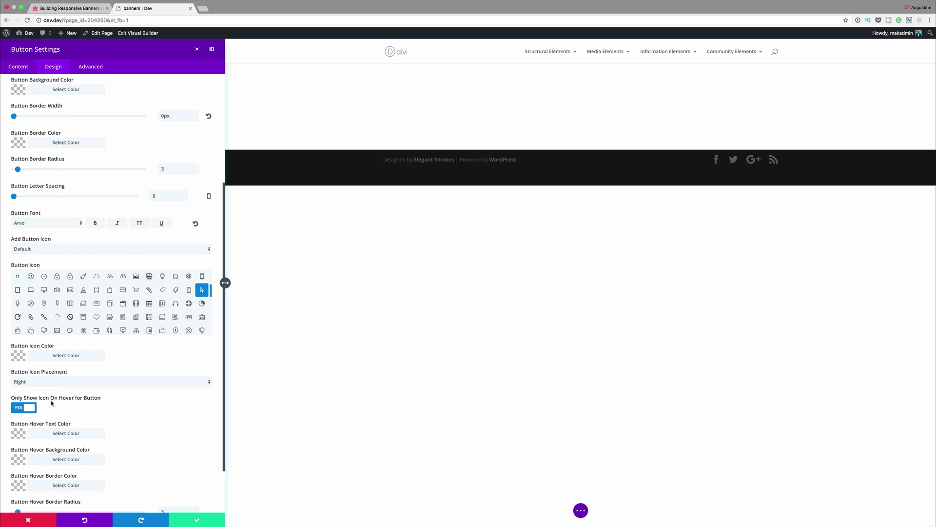
pyautogui.click(18, 408)
# Paste 'width: 100%; padding: 20px 0 200px;' as the main element custom CSS and save.
pyautogui.click(100, 67)
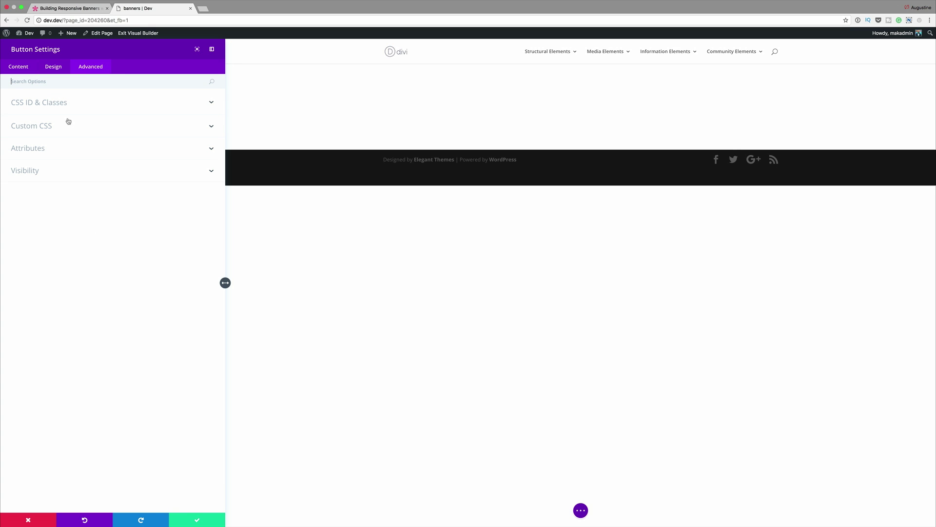
pyautogui.click(49, 127)
pyautogui.click(45, 224)
pyautogui.write('width: 100%; padding: 20px 0 200px;')
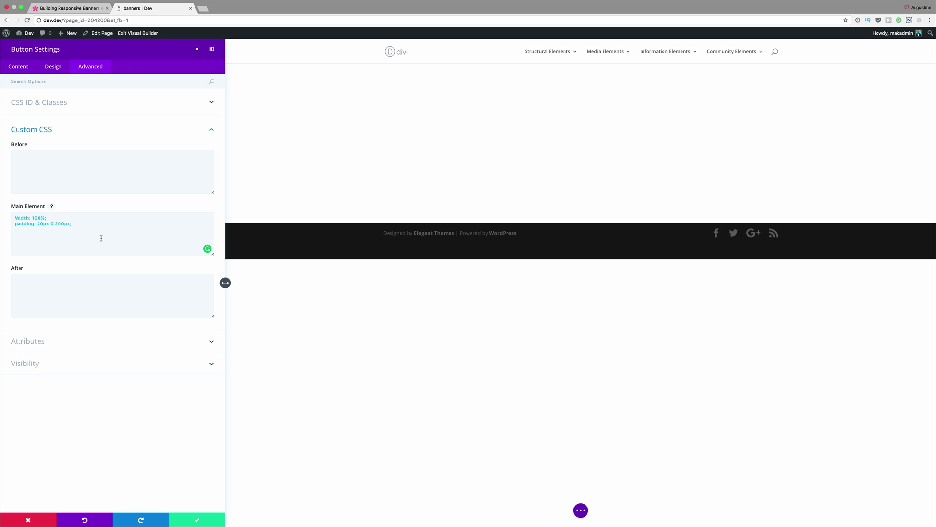
pyautogui.click(198, 522)
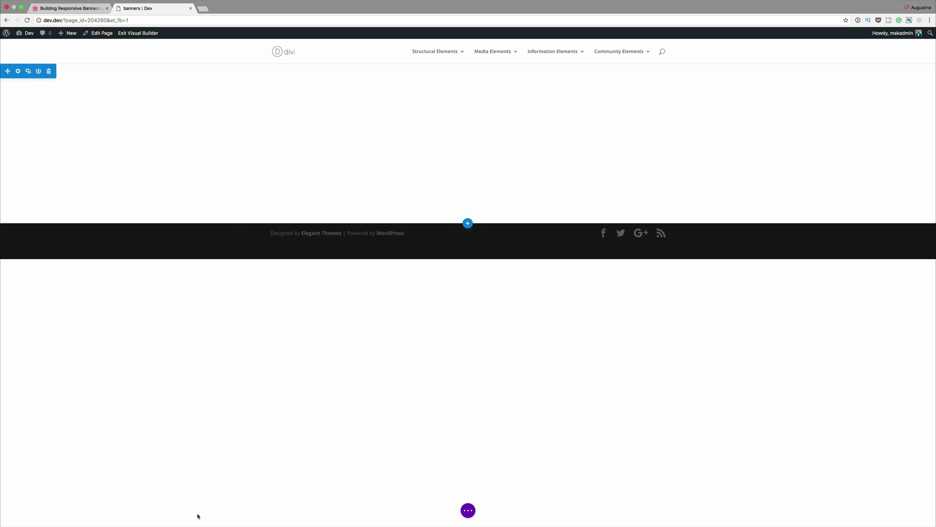
# Set the laptop photo from the media library as the row's background image.
pyautogui.moveTo(351, 138)
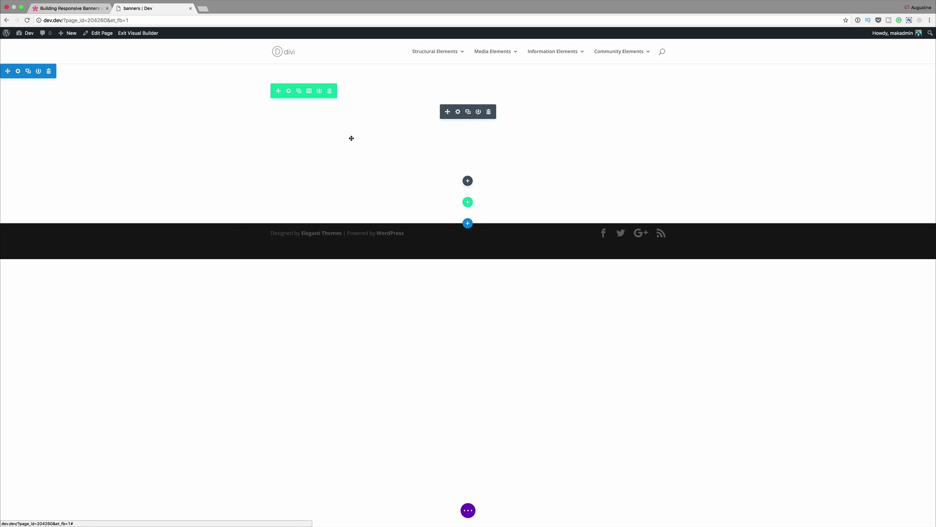
pyautogui.click(289, 92)
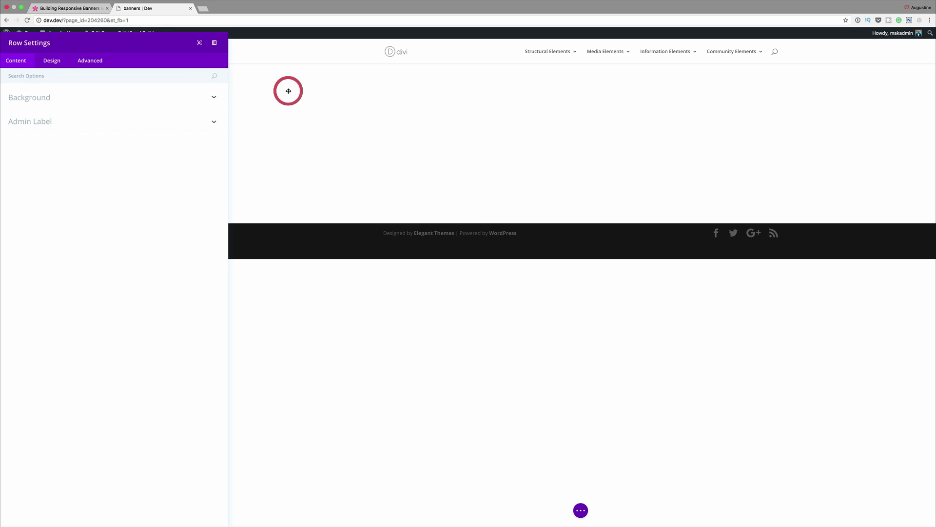
pyautogui.click(49, 104)
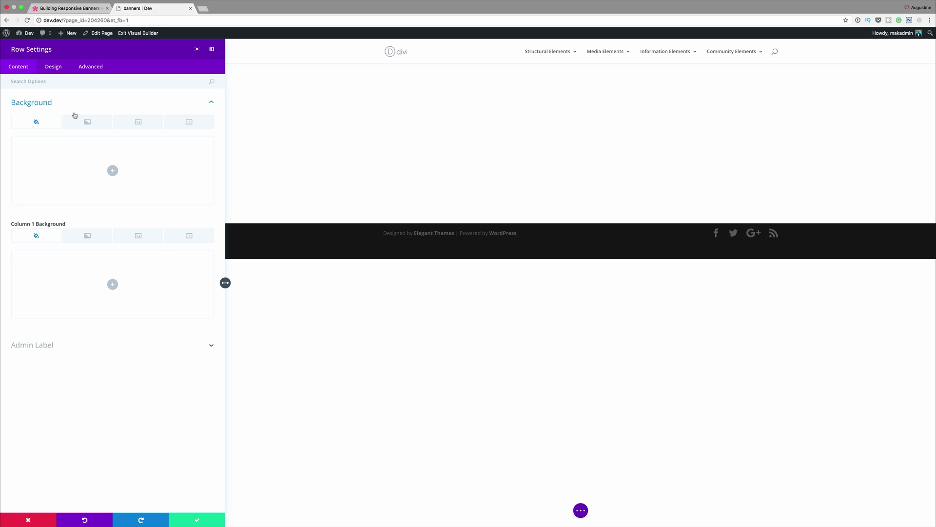
pyautogui.click(138, 122)
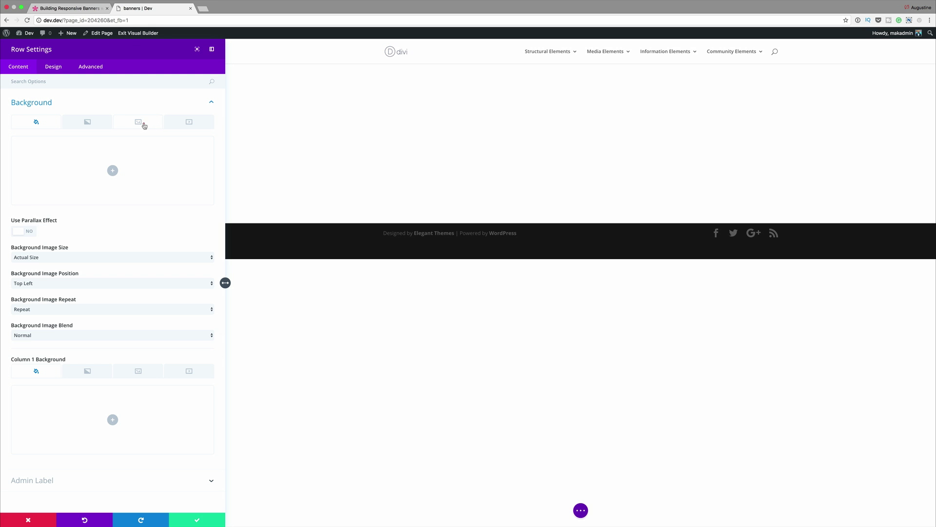
pyautogui.click(113, 171)
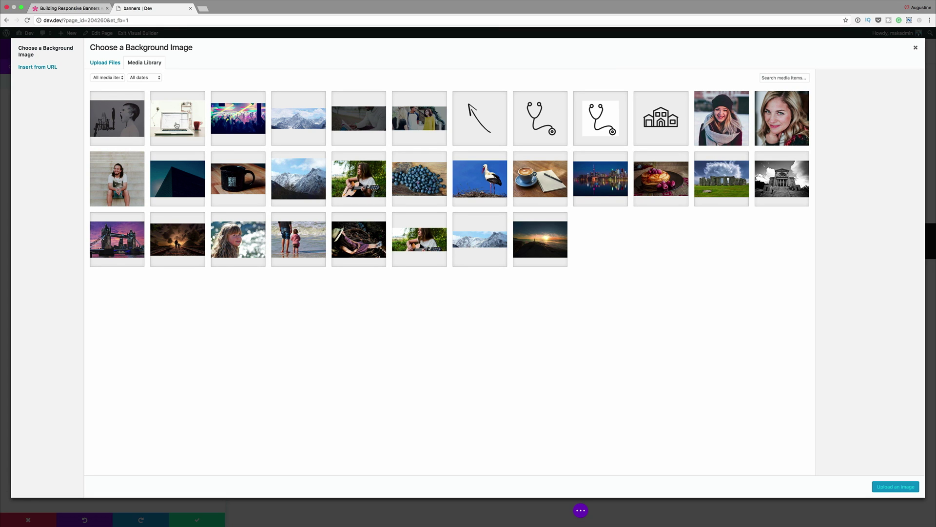
pyautogui.click(177, 125)
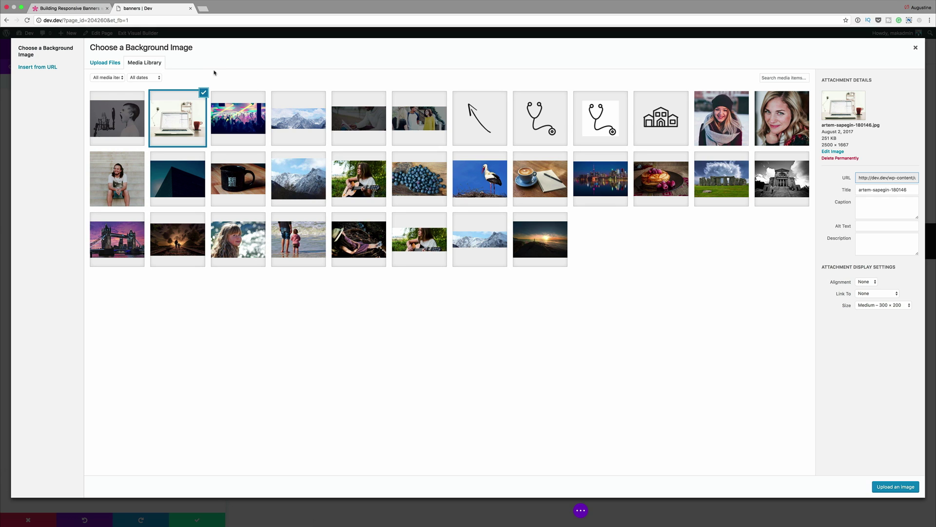
pyautogui.click(894, 487)
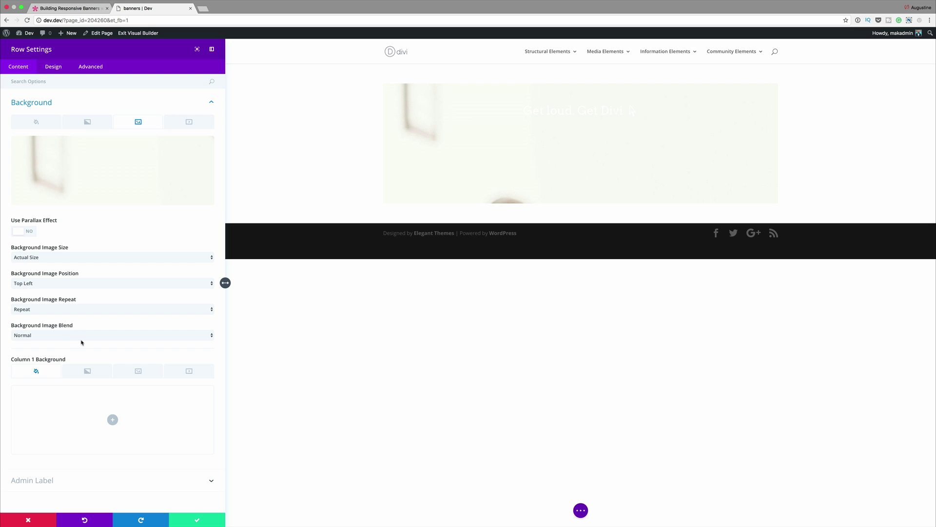
# Set the row background image size to Cover and position to Bottom Center.
pyautogui.click(52, 257)
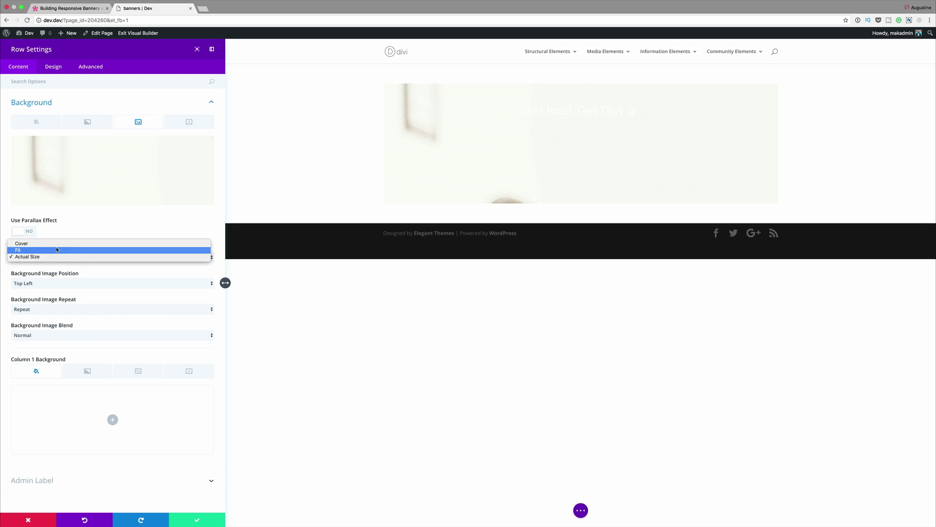
pyautogui.click(56, 244)
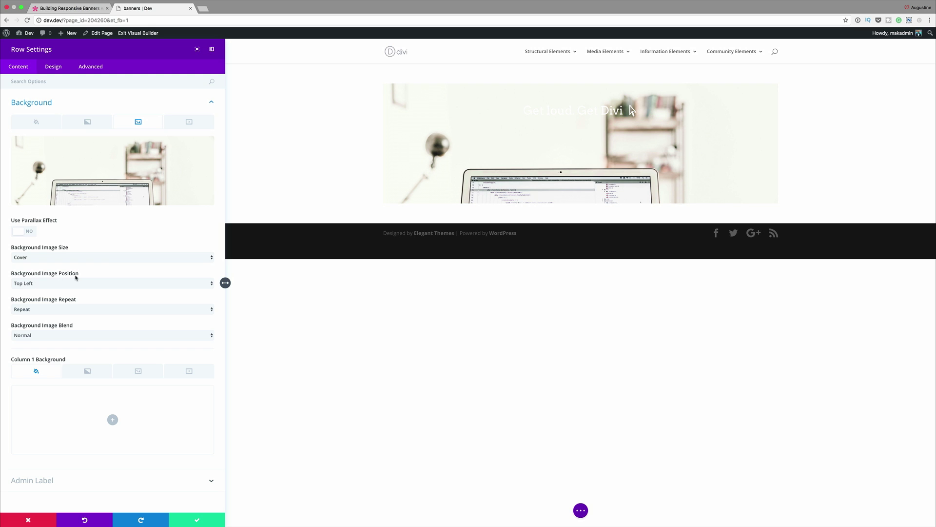
pyautogui.click(63, 285)
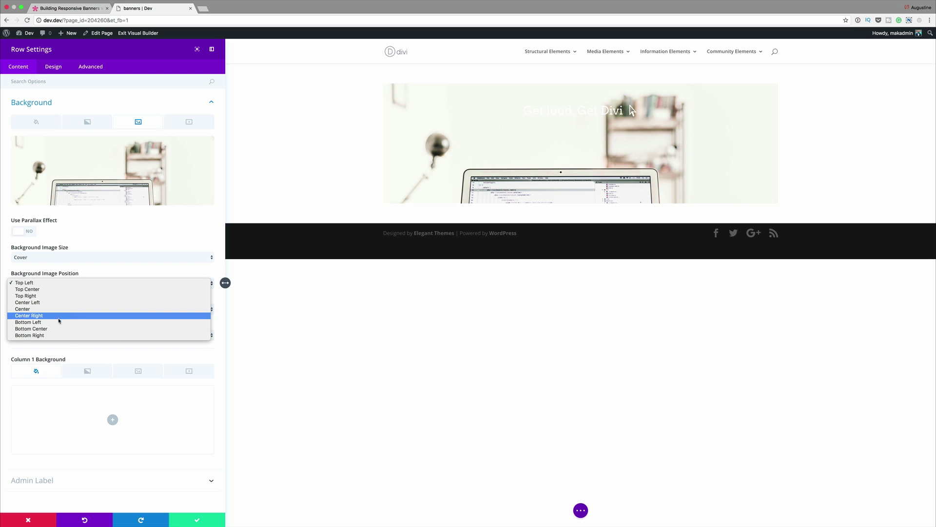
pyautogui.click(54, 329)
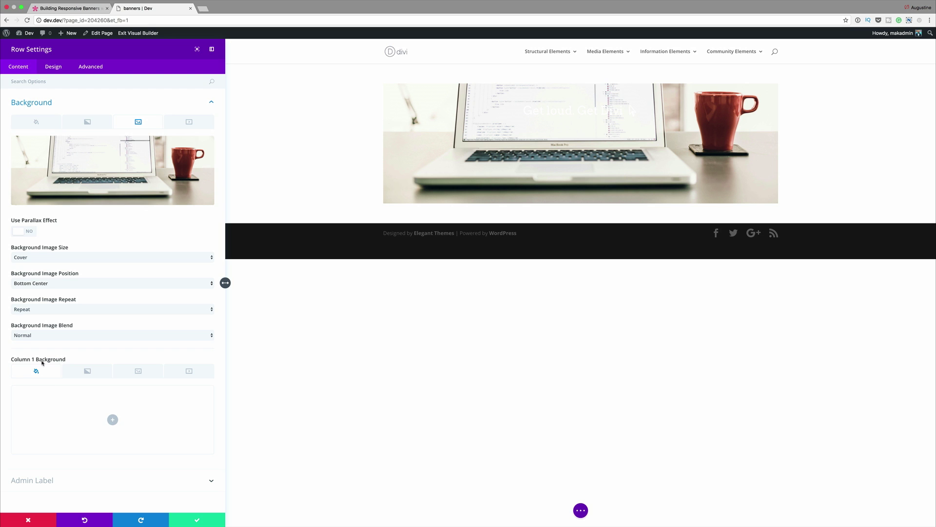
# Add a gradient to column 1's background with a purple first colour.
pyautogui.click(88, 372)
pyautogui.click(113, 419)
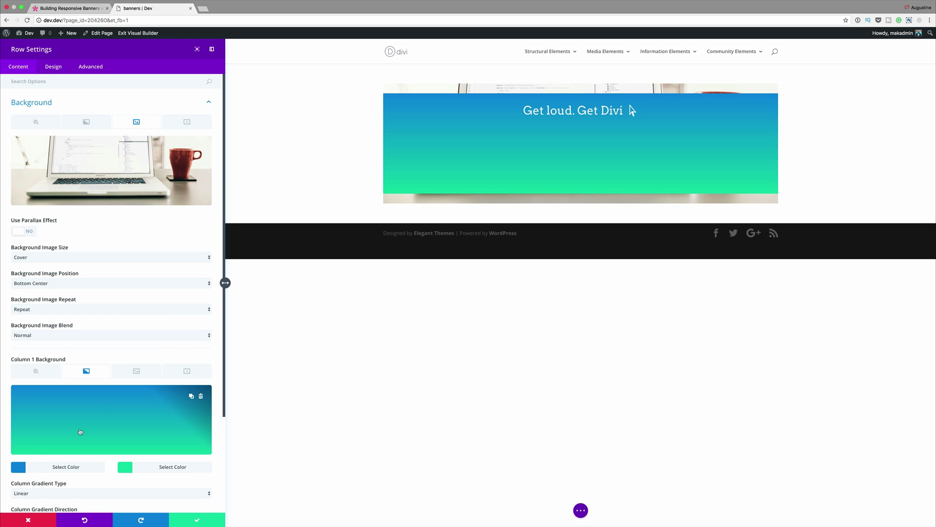
pyautogui.scroll(-3, 18, 469)
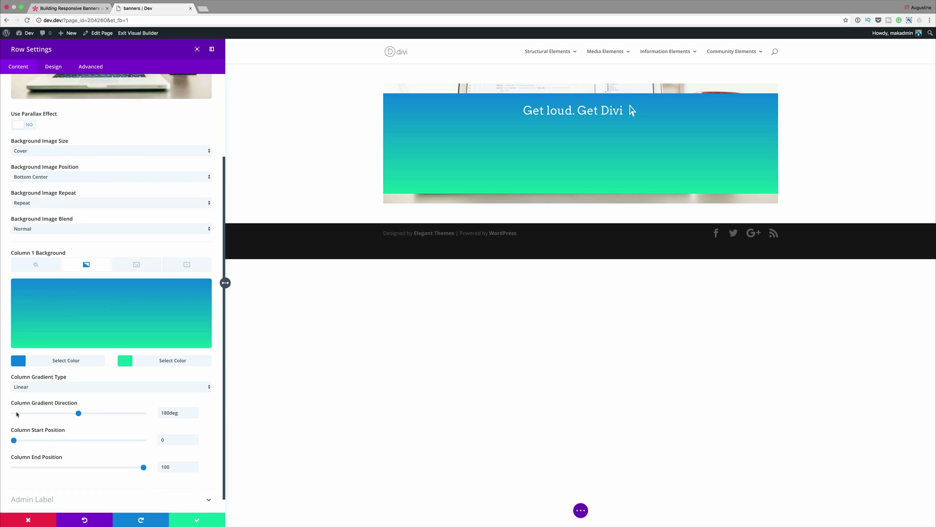
pyautogui.click(19, 361)
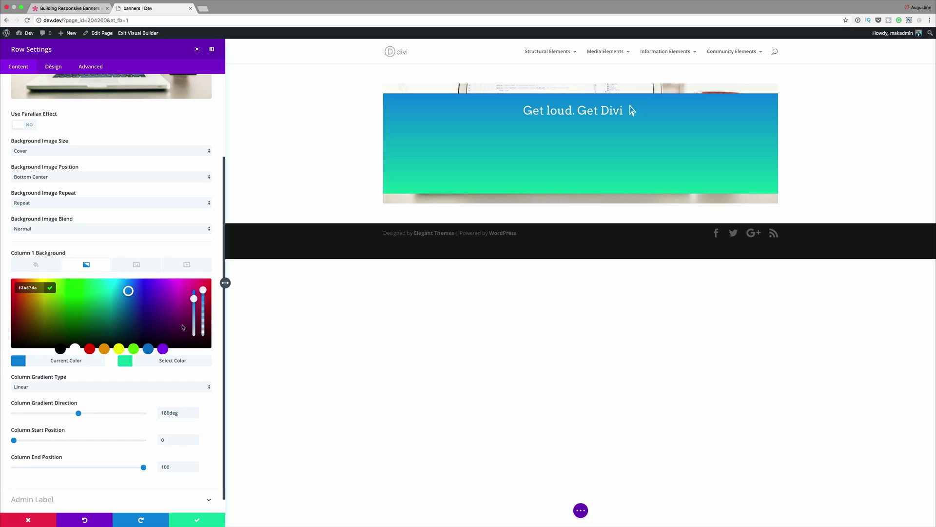
pyautogui.moveTo(203, 290); pyautogui.dragTo(203, 294)
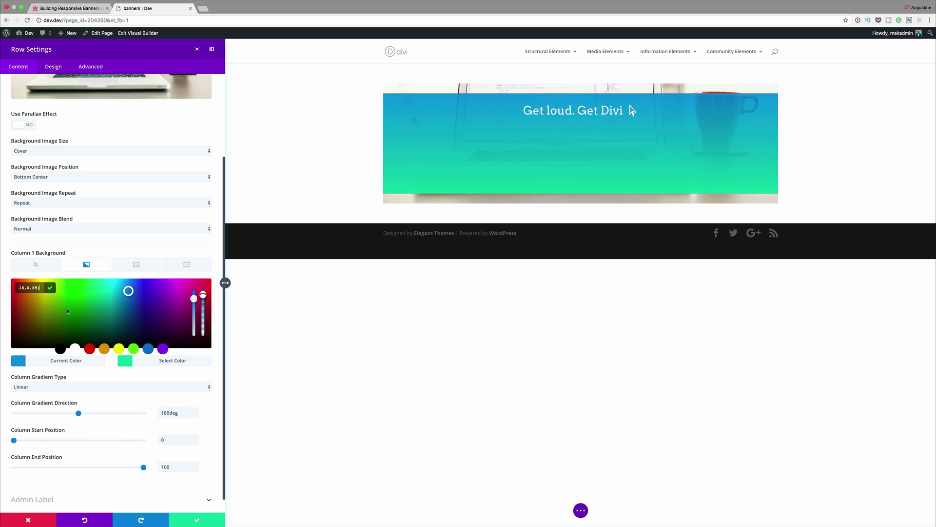
pyautogui.press('Home')
pyautogui.hotkey('ctrl', 'v')
pyautogui.press('Return')
# Make the second gradient colour translucent rgba(0,0,0,…), with start position 50% and end 0%.
pyautogui.click(125, 360)
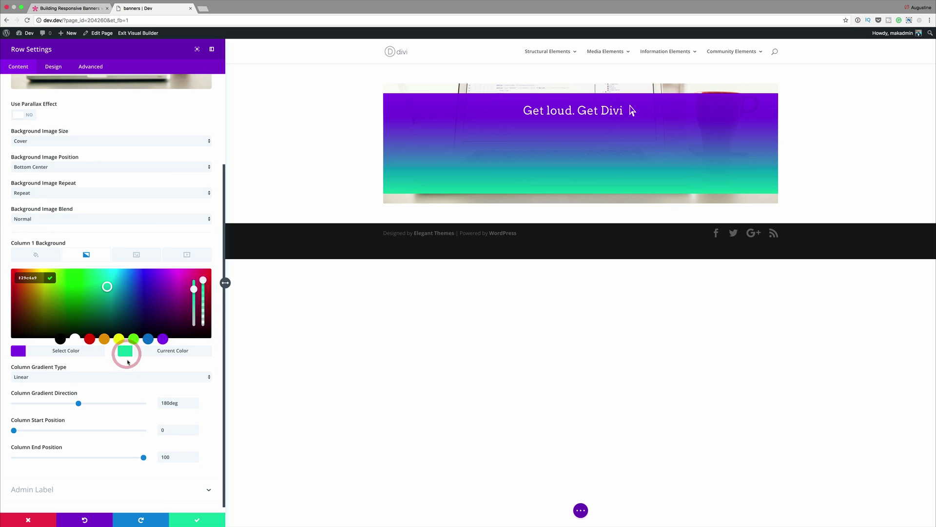
pyautogui.write('rgba(41,196,169,0.89)')
pyautogui.press('Left')
pyautogui.press('Left')
pyautogui.press('Left')
pyautogui.press('Left')
pyautogui.press('Left')
pyautogui.press('Left')
pyautogui.press('Left')
pyautogui.press('Left')
pyautogui.press('Left')
pyautogui.press('Left')
pyautogui.press('Left')
pyautogui.press('Left')
pyautogui.press('Left')
pyautogui.press('Left')
pyautogui.press('Left')
pyautogui.press('Left')
pyautogui.press('Left')
pyautogui.press('Left')
pyautogui.press('Left')
pyautogui.press('Left')
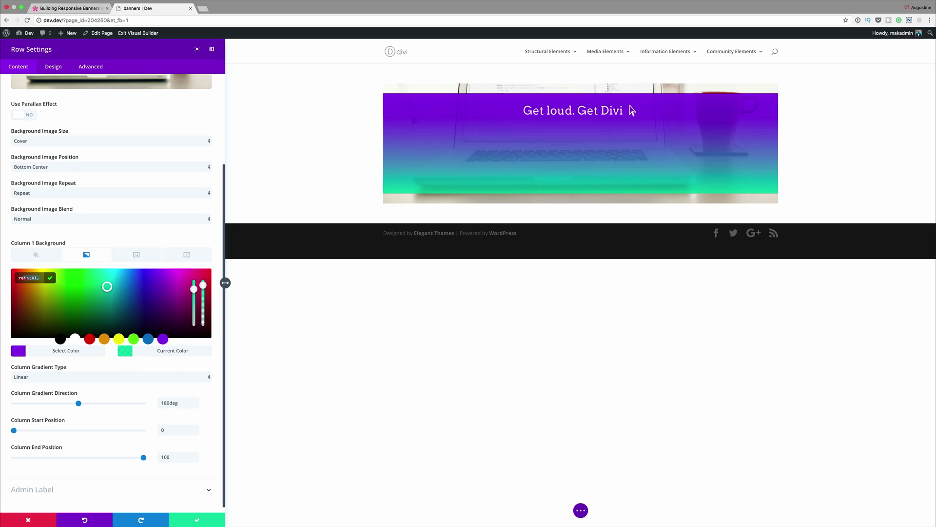
pyautogui.write('0,0,0.69')
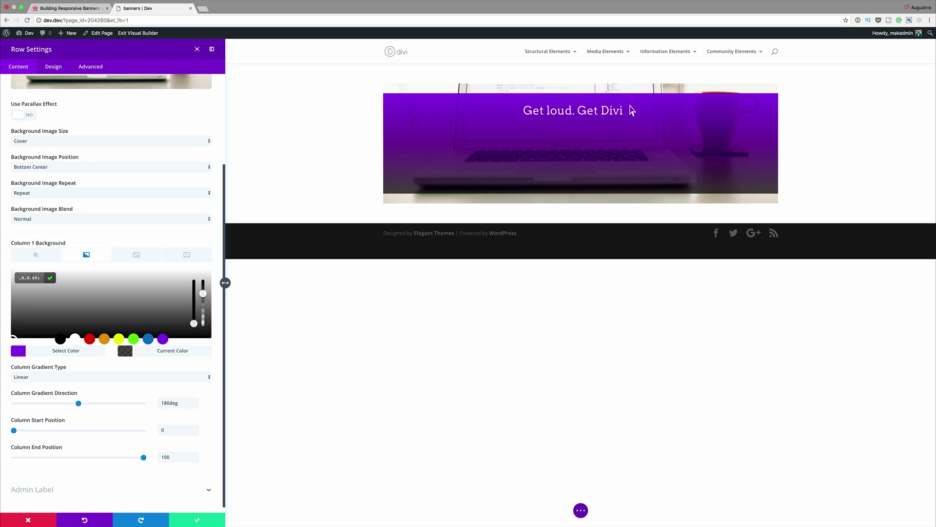
pyautogui.click(161, 430)
pyautogui.write('50')
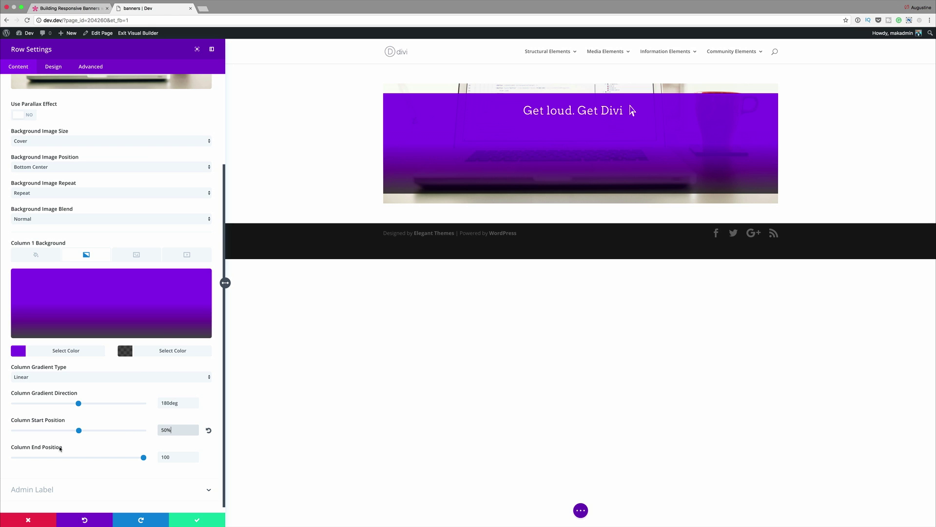
pyautogui.moveTo(142, 460); pyautogui.dragTo(1, 460)
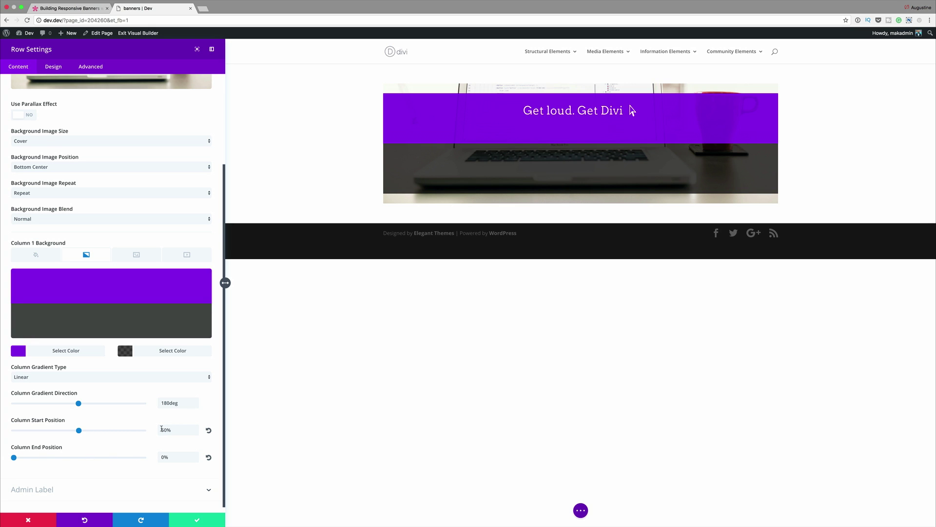
# Save the row settings, reopen them and start choosing a column 1 background image.
pyautogui.click(196, 521)
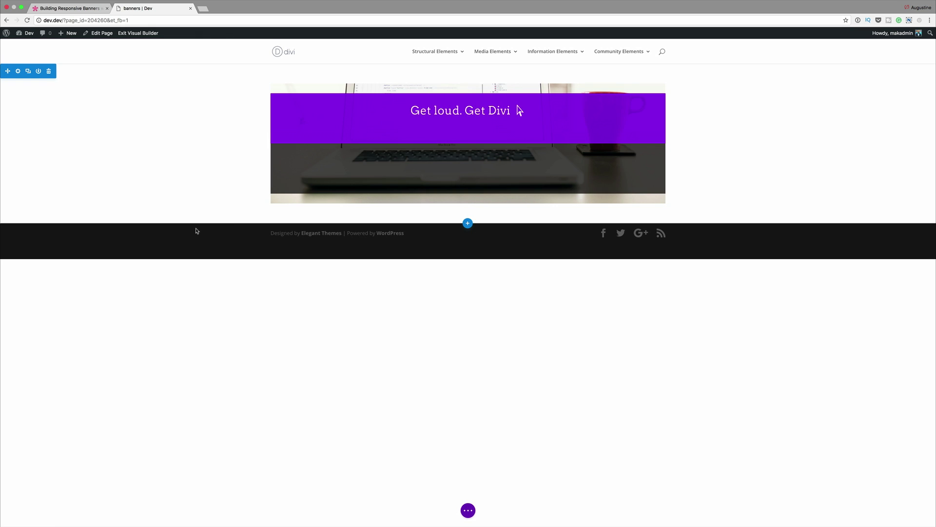
pyautogui.click(290, 93)
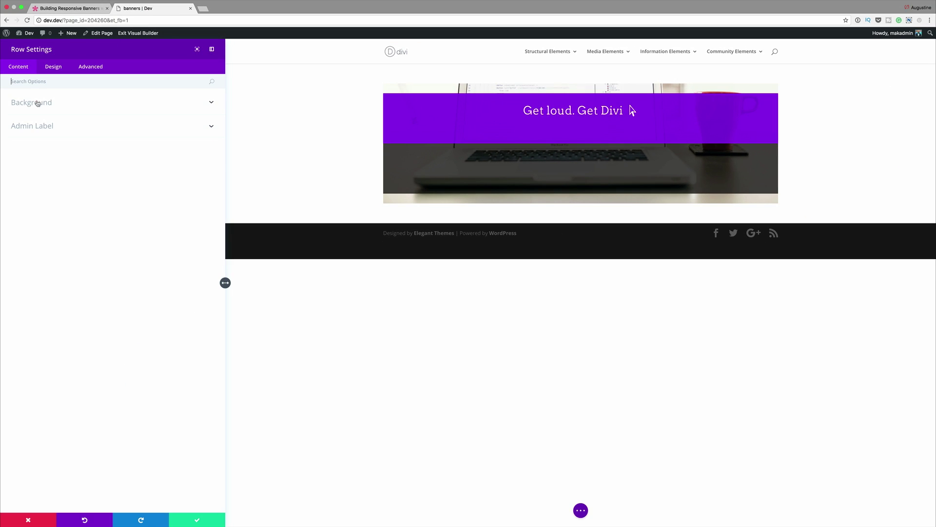
pyautogui.click(38, 104)
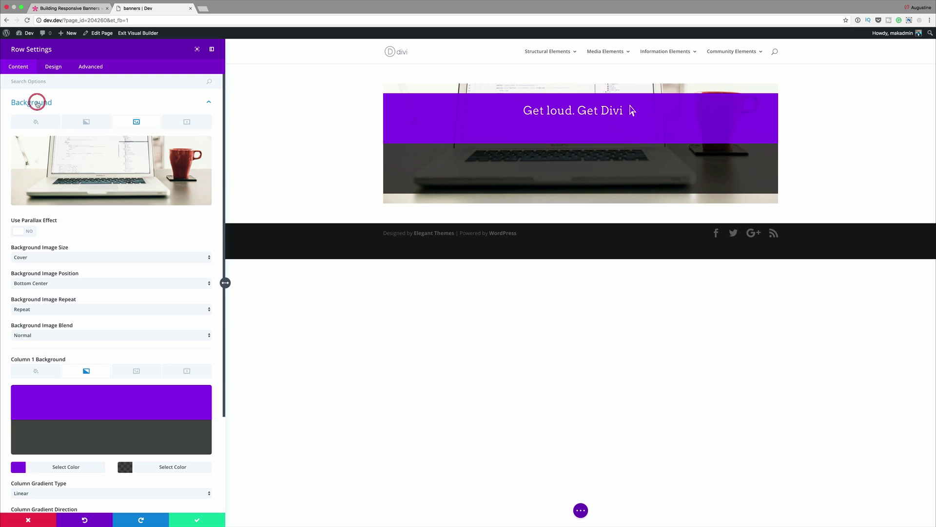
pyautogui.scroll(-3, 135, 319)
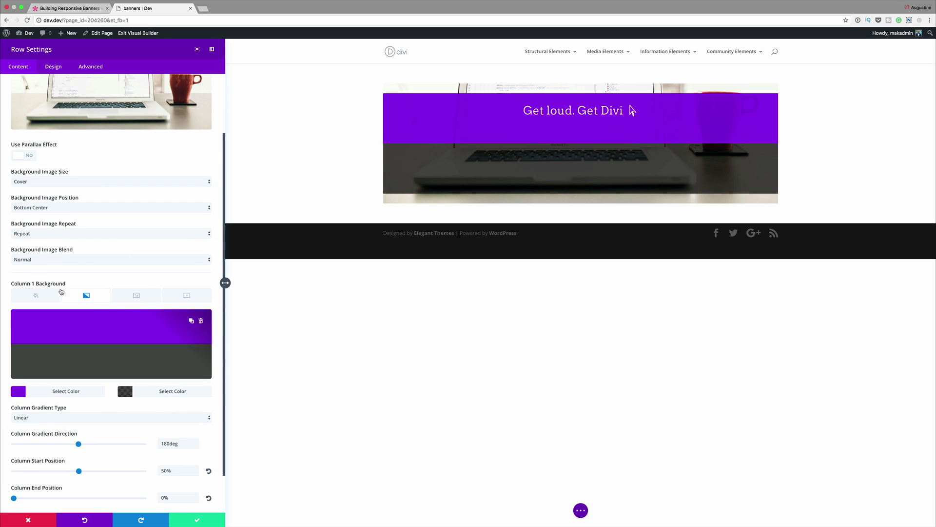
pyautogui.click(138, 297)
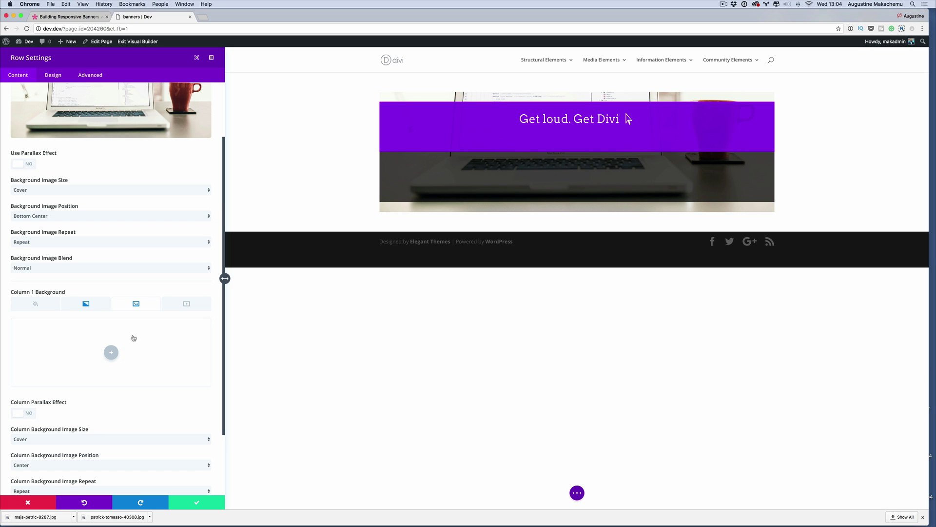
pyautogui.click(112, 352)
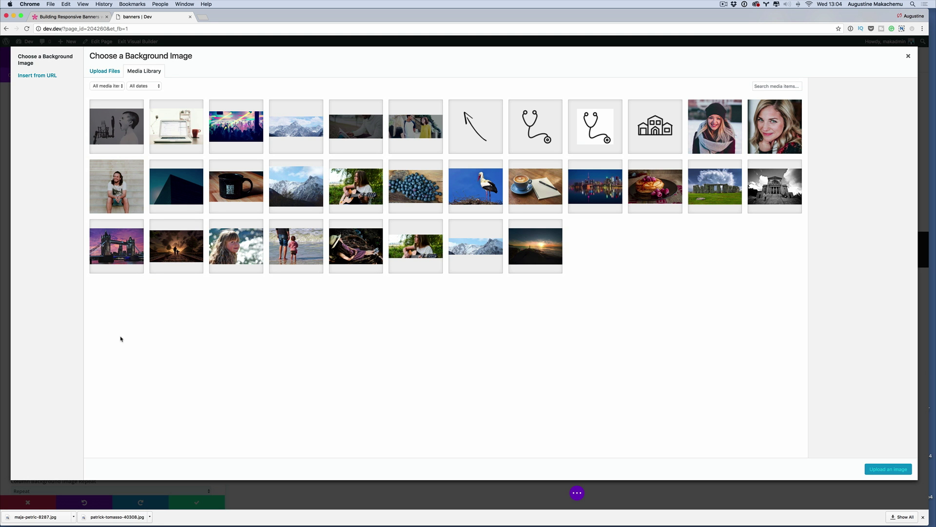
# Upload logo.png from the Desktop and use it as column 1's background image.
pyautogui.click(110, 71)
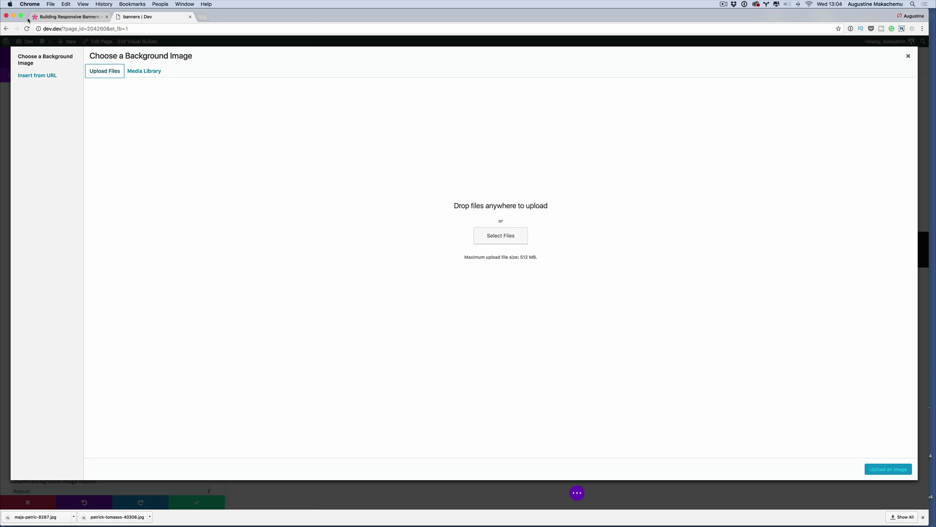
pyautogui.click(21, 15)
pyautogui.click(510, 237)
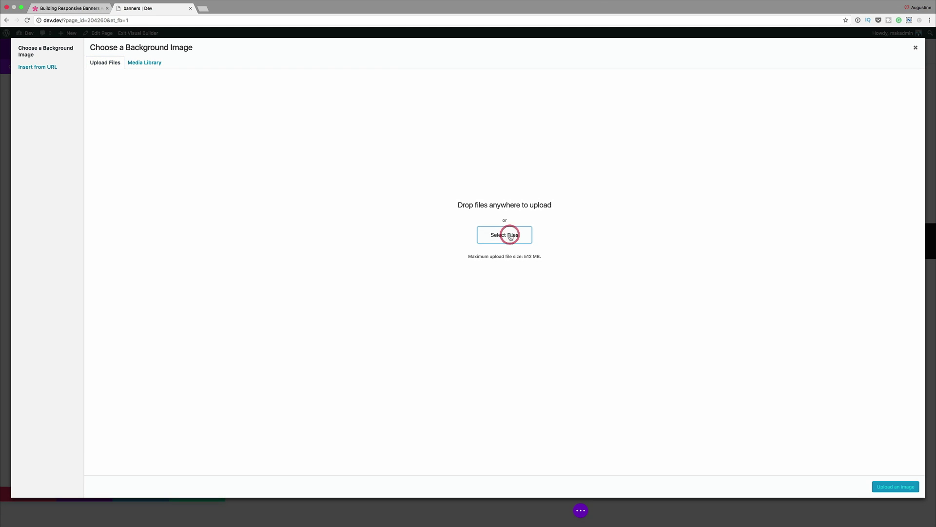
pyautogui.click(467, 8)
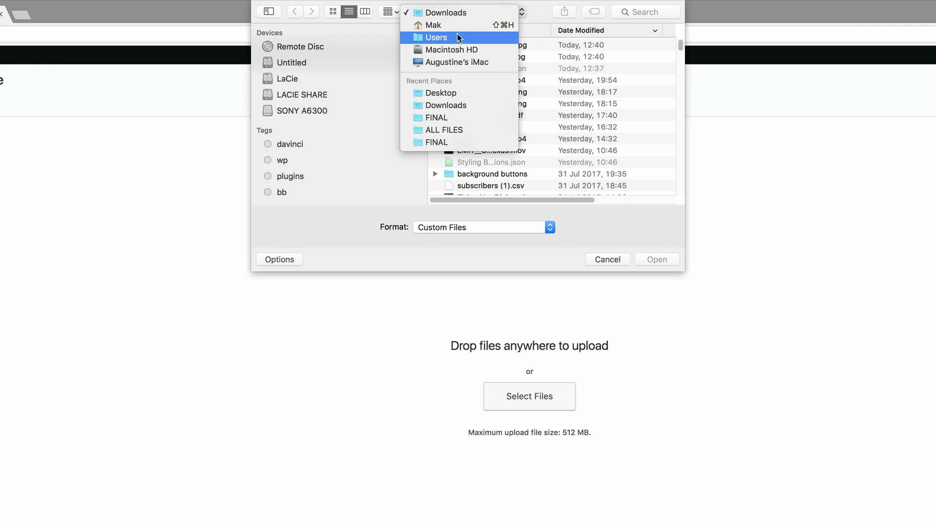
pyautogui.click(453, 92)
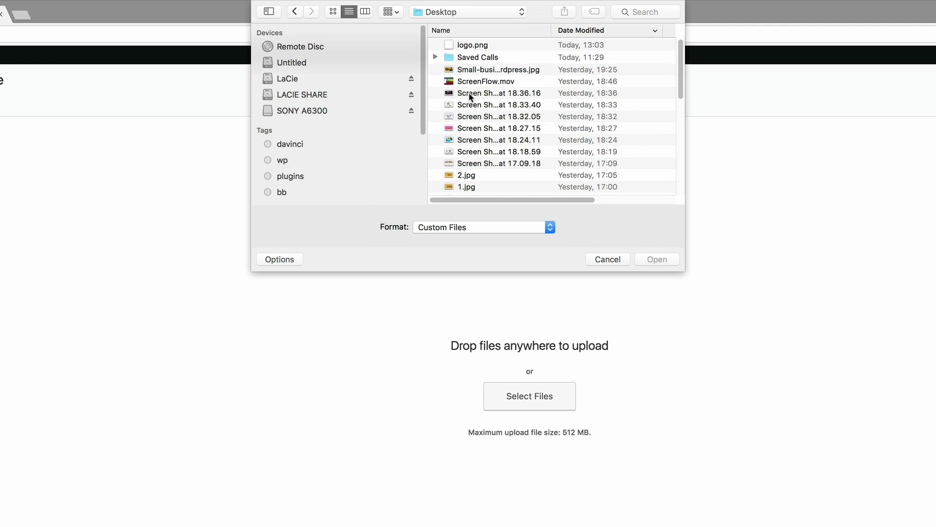
pyautogui.doubleClick(484, 49)
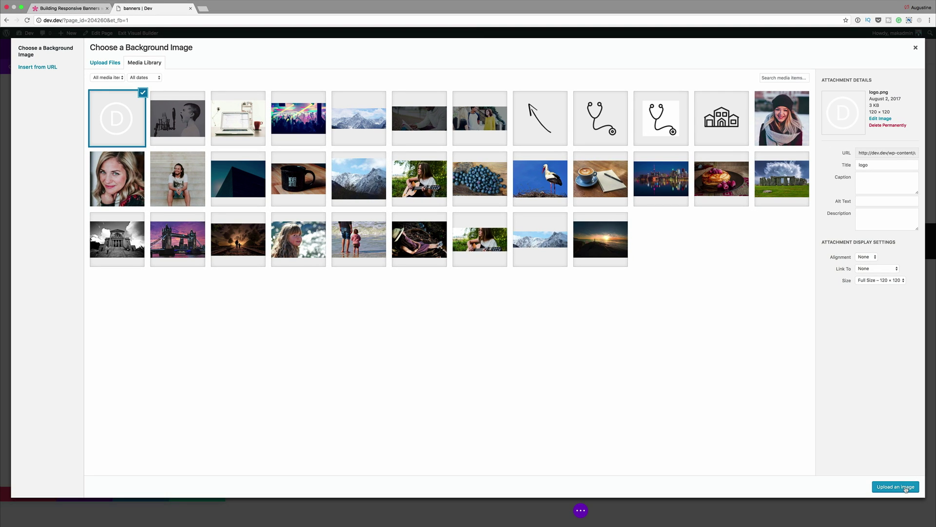
pyautogui.click(907, 487)
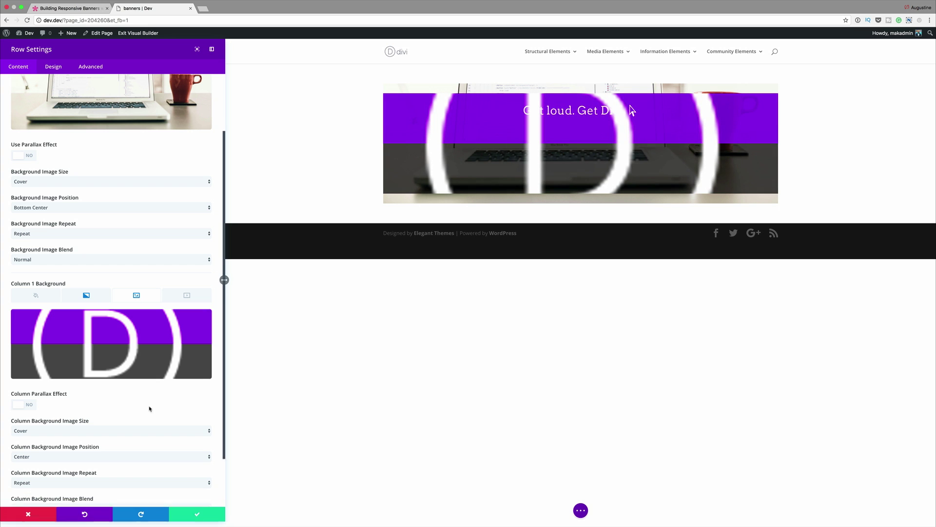
# Set column 1's logo background to Actual Size with No Repeat.
pyautogui.scroll(-2, 88, 421)
pyautogui.click(46, 374)
pyautogui.click(46, 386)
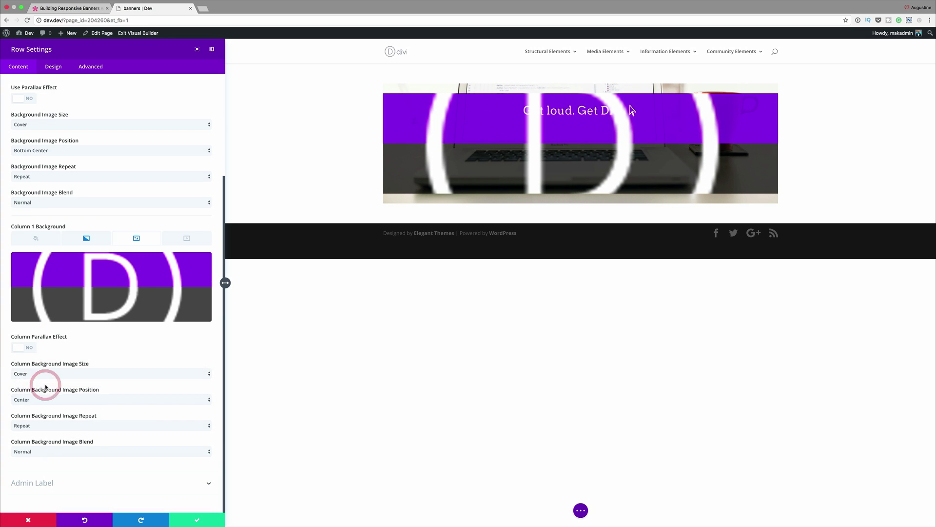
pyautogui.click(42, 427)
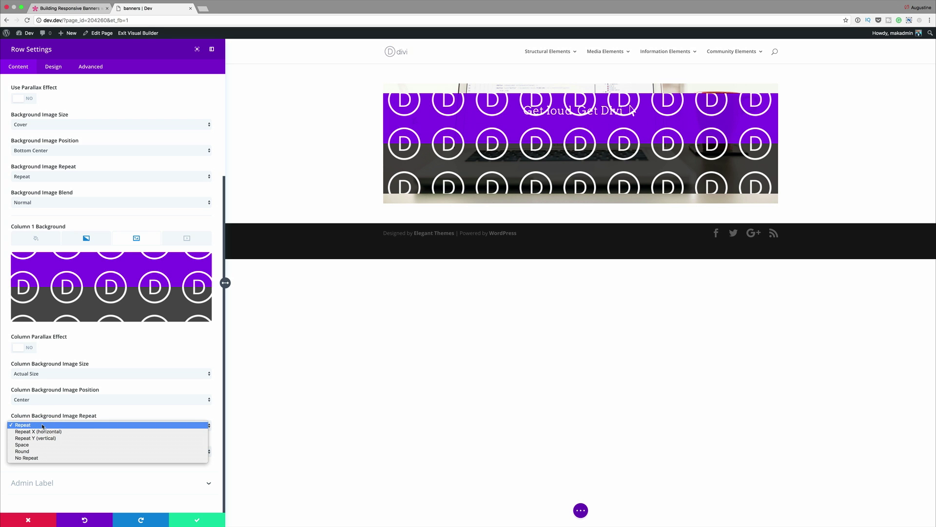
pyautogui.click(38, 459)
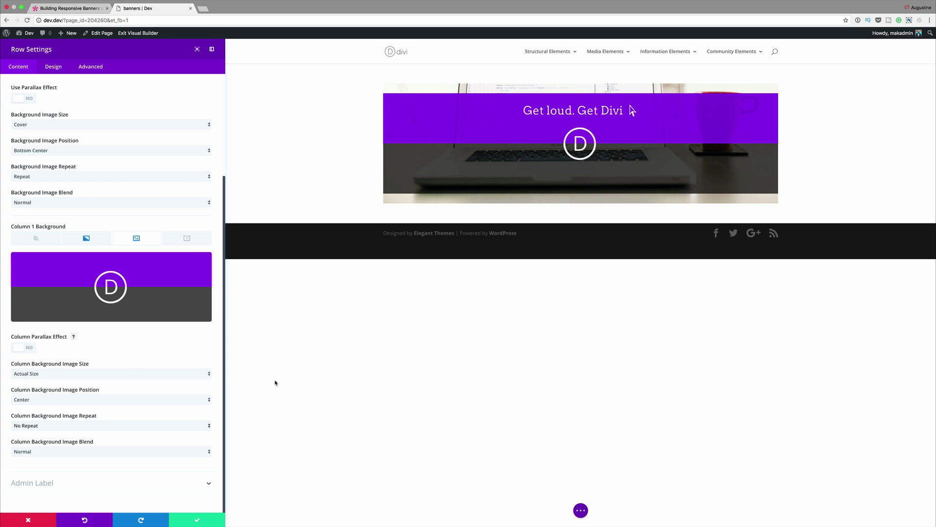
pyautogui.scroll(5, 95, 202)
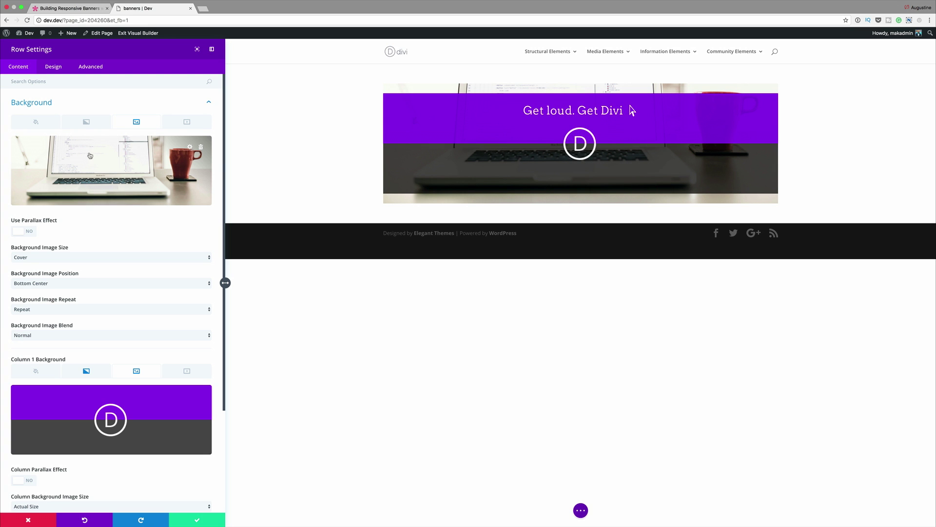
# Set the row's Custom Padding top and bottom to 0 and save the row settings.
pyautogui.click(54, 67)
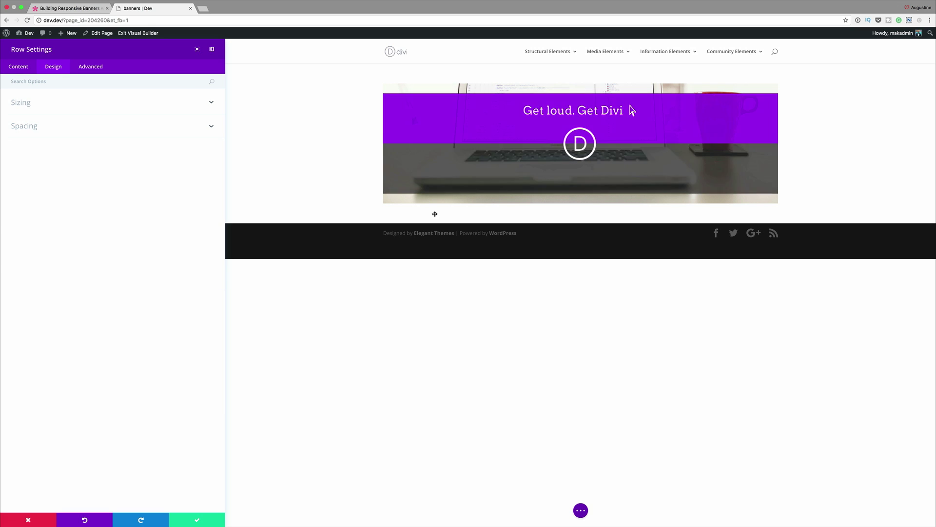
pyautogui.click(26, 128)
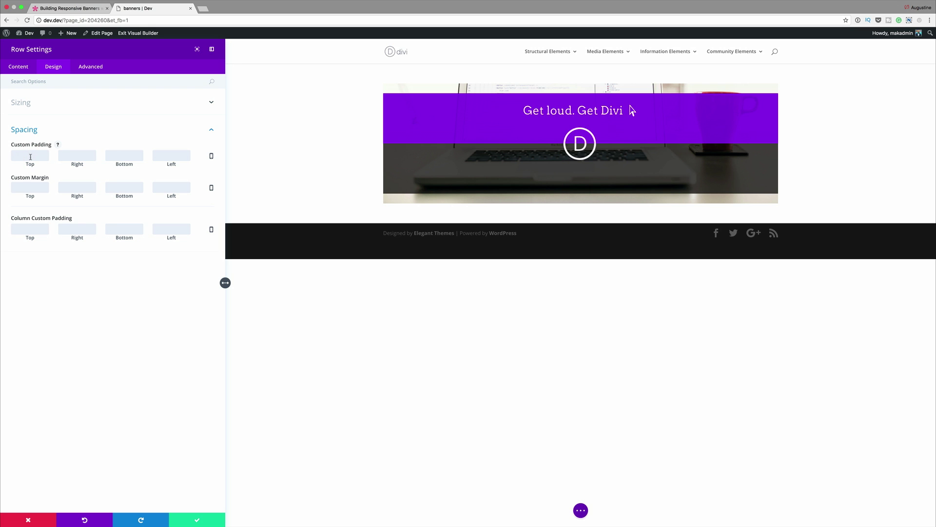
pyautogui.write('0')
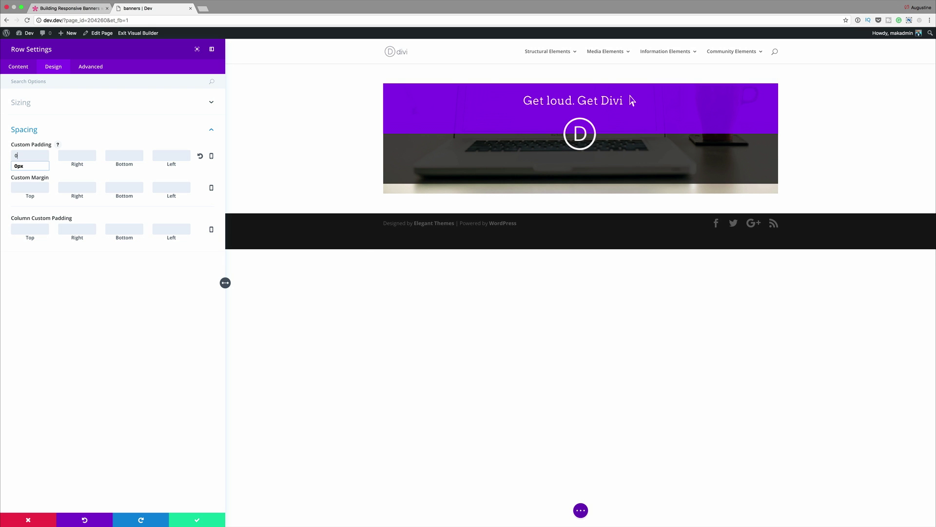
pyautogui.click(127, 155)
pyautogui.write('0')
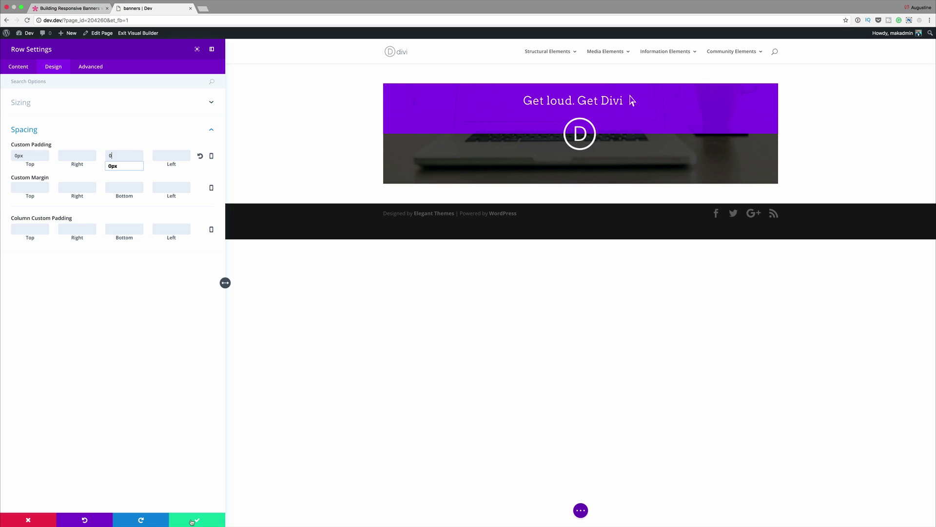
pyautogui.click(197, 521)
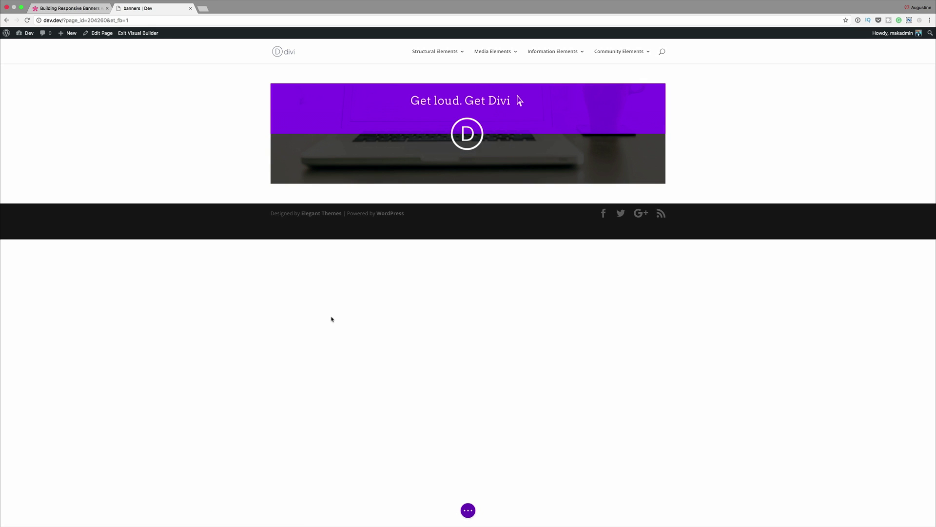
# Duplicate the banner section and clear the copied row's background photo.
pyautogui.moveTo(25, 76)
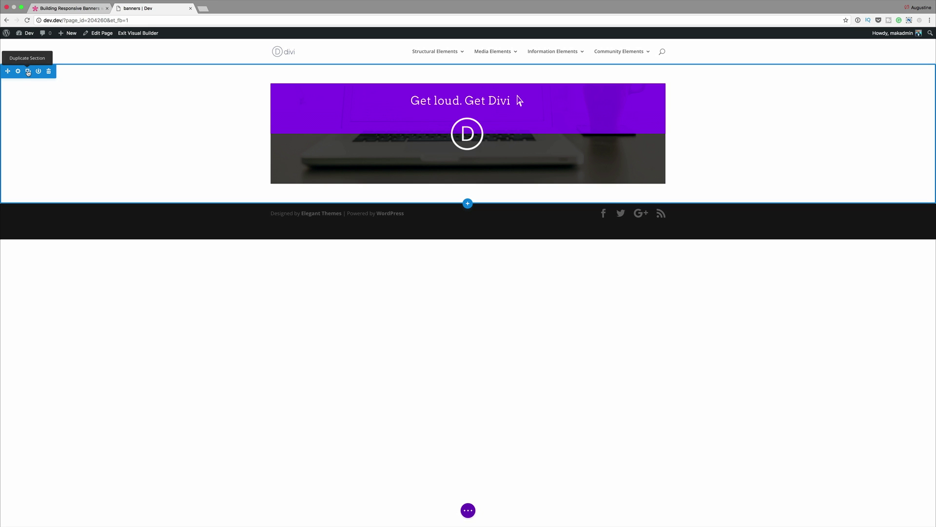
pyautogui.click(28, 71)
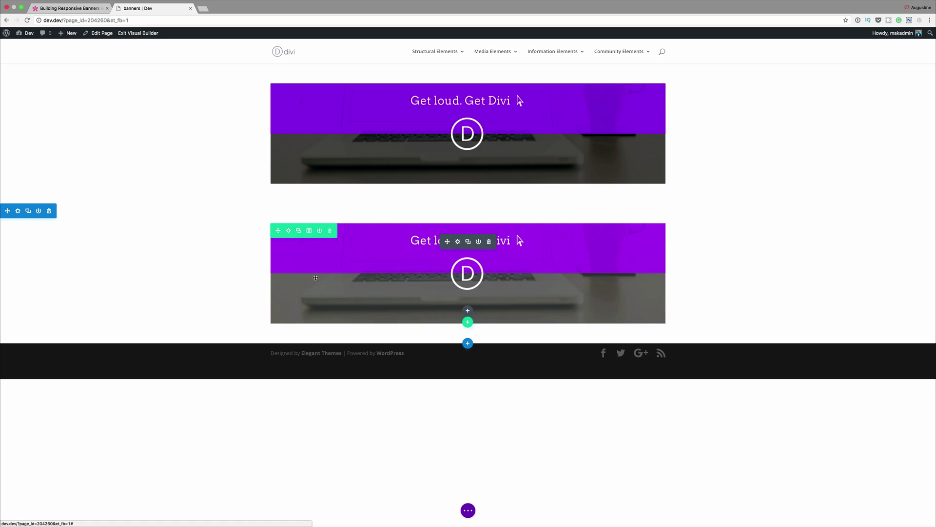
pyautogui.click(289, 231)
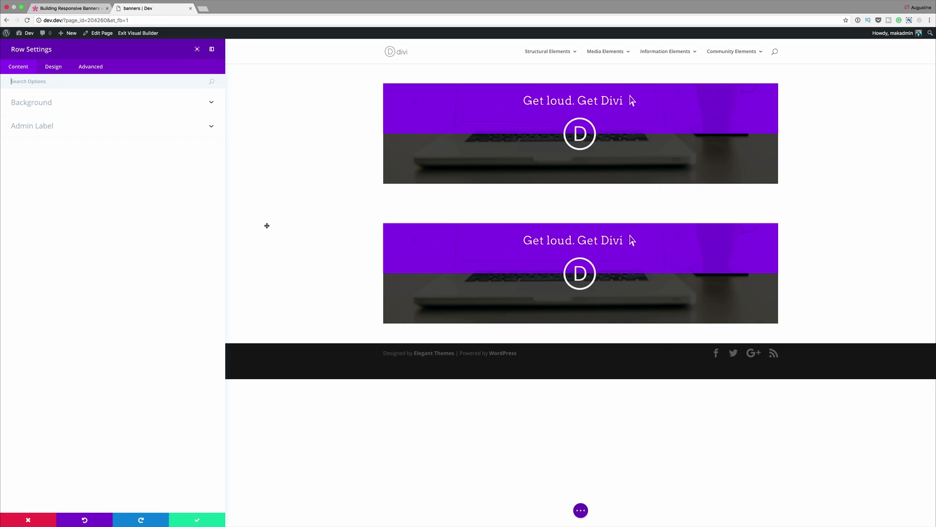
pyautogui.click(48, 103)
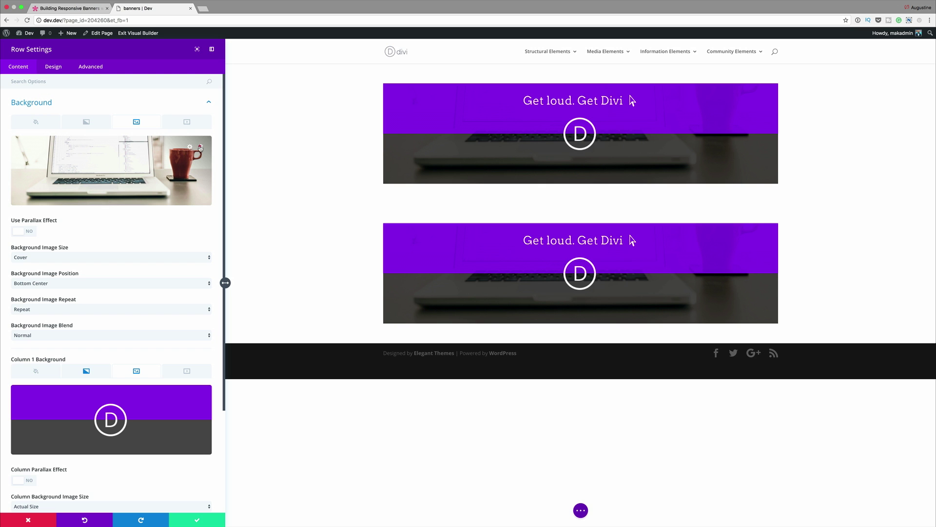
pyautogui.click(201, 148)
# Pick the singer photo from the Media Library as the copied row's background.
pyautogui.click(111, 171)
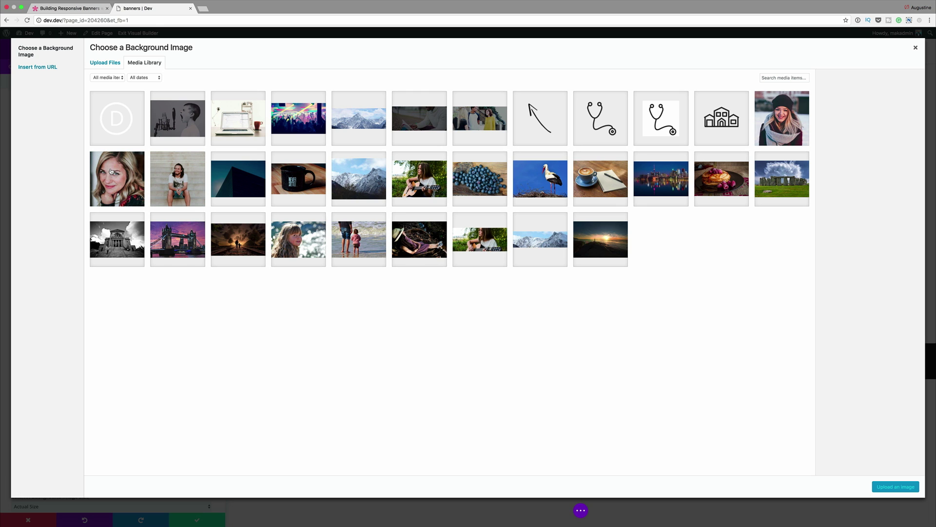
pyautogui.click(181, 120)
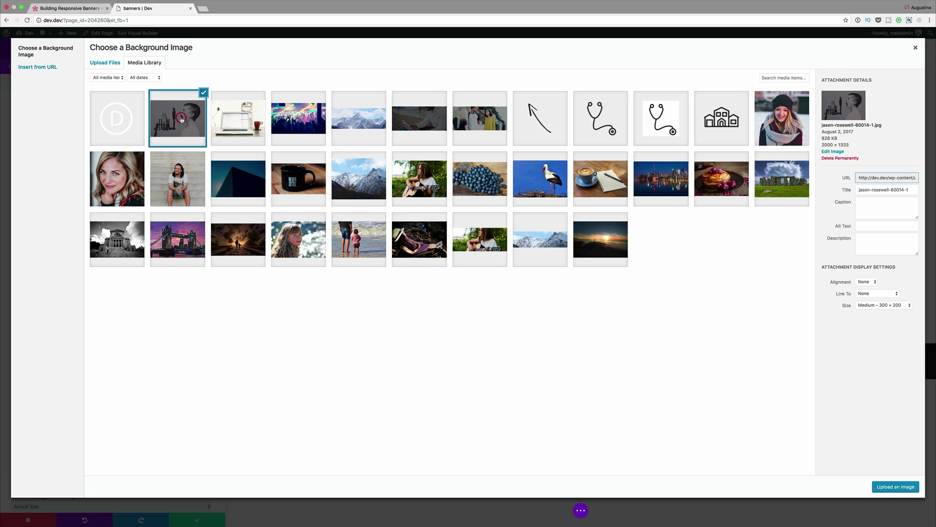
pyautogui.click(884, 488)
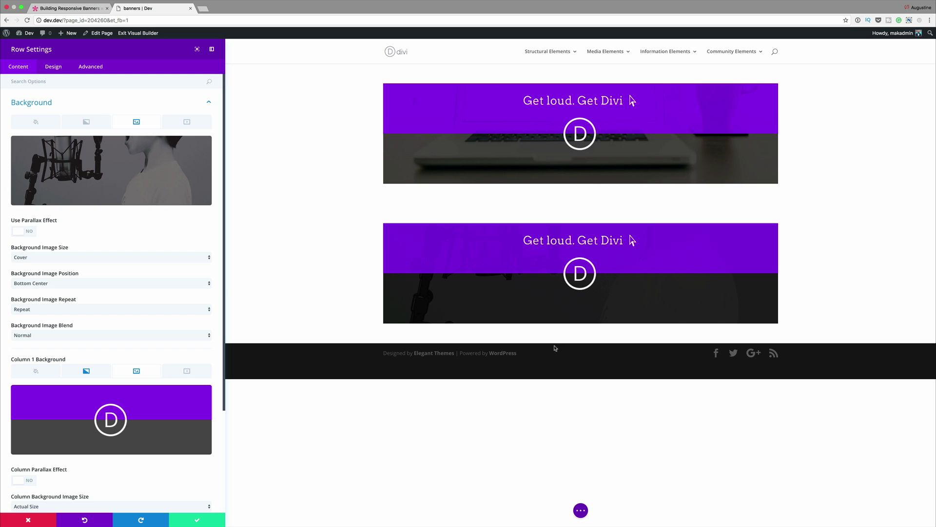
# Remove the column logo image and set the background image position to Center.
pyautogui.scroll(-2, 207, 401)
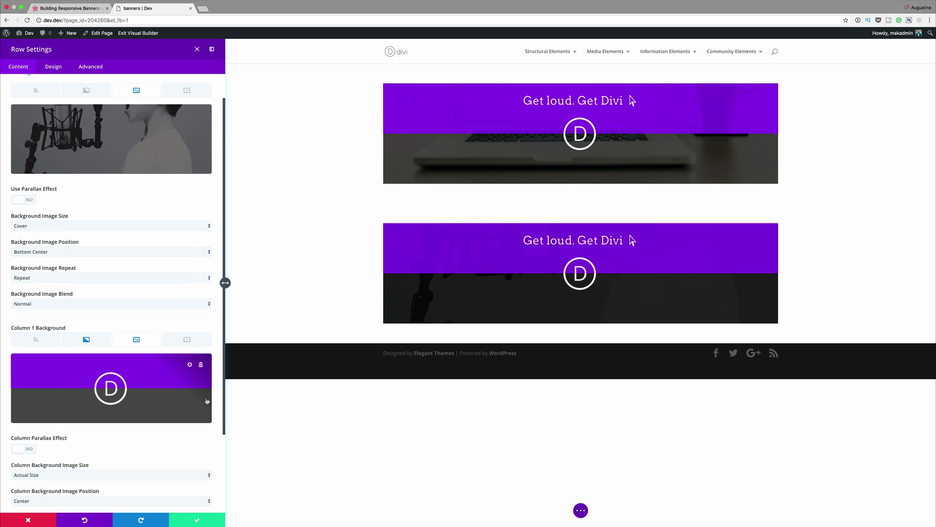
pyautogui.click(201, 366)
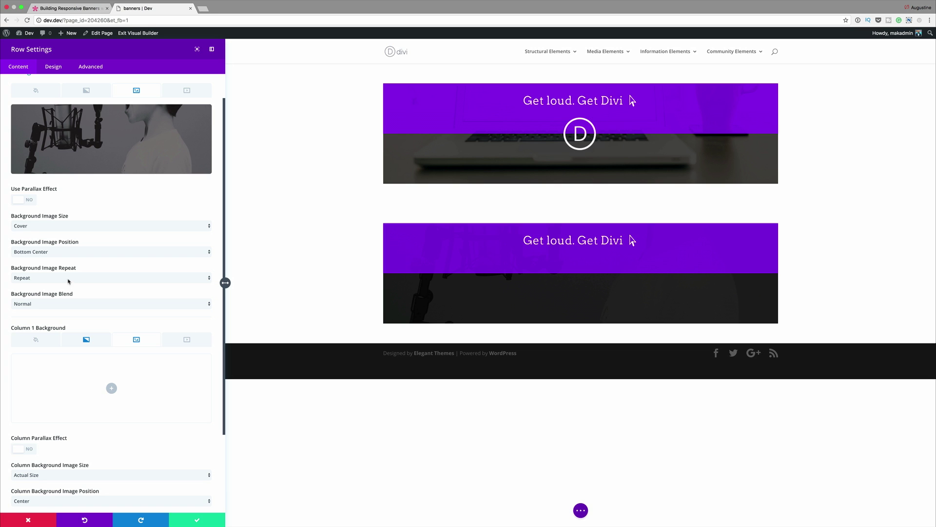
pyautogui.click(74, 253)
pyautogui.click(73, 232)
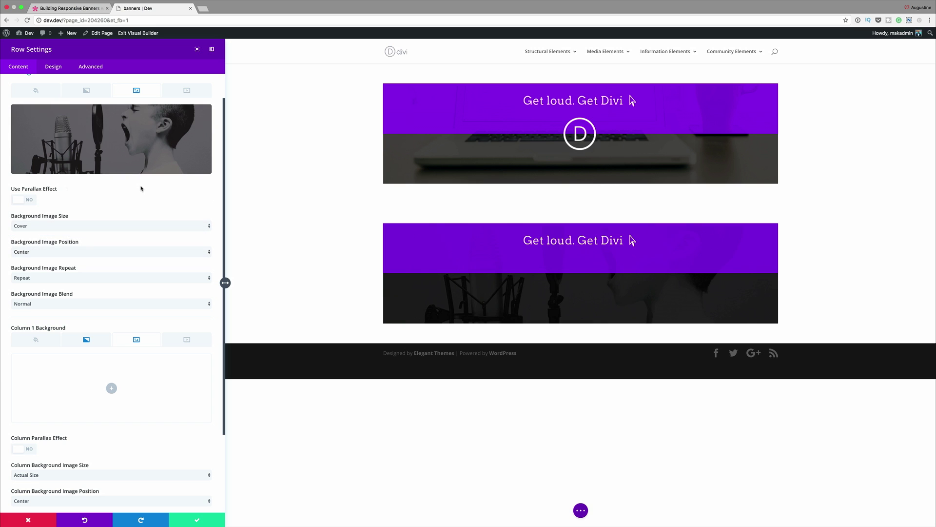
pyautogui.scroll(-5, 140, 384)
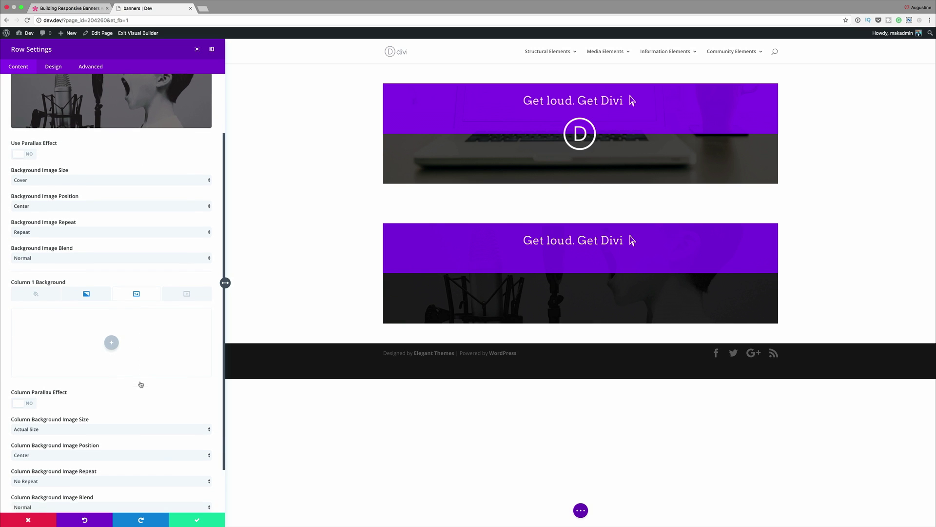
# Give the copied column a 270deg gradient from translucent black to blue, then save.
pyautogui.click(87, 238)
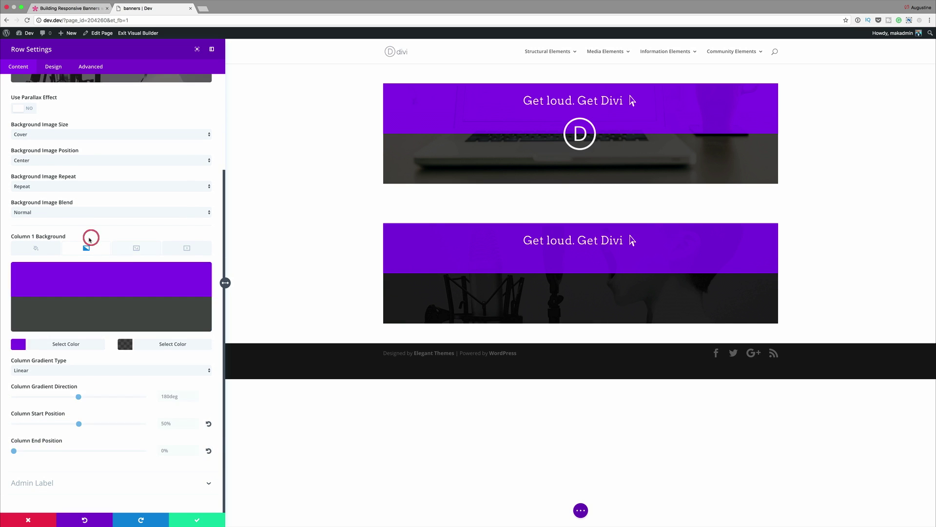
pyautogui.click(19, 345)
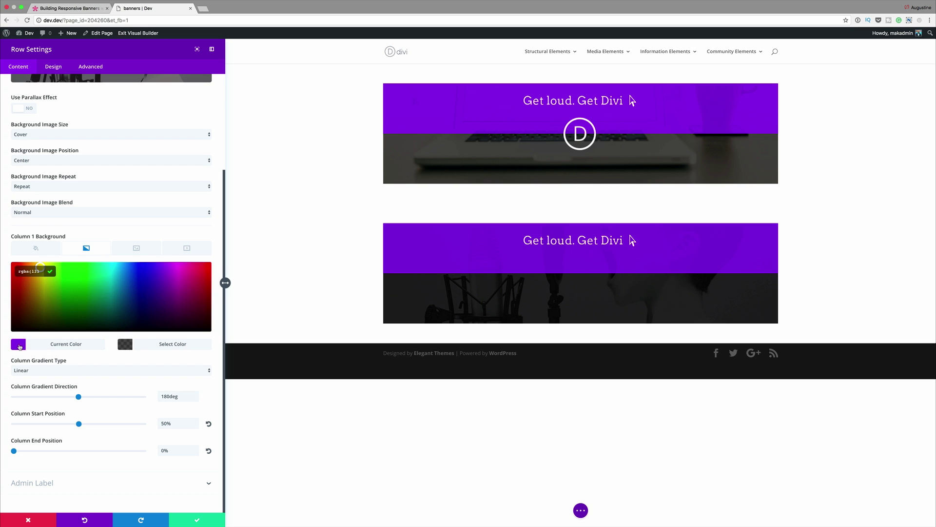
pyautogui.click(35, 271)
pyautogui.press('super+a')
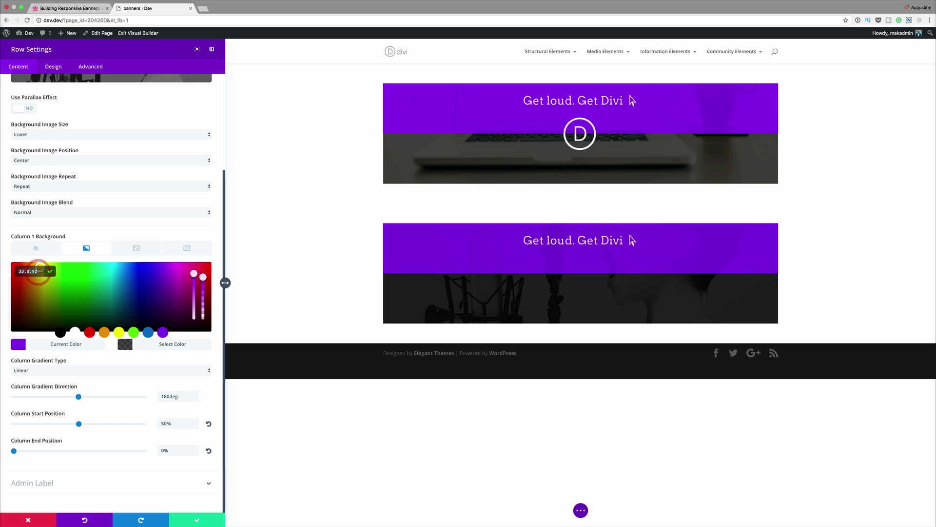
pyautogui.write('rgba(0,0,0,0.41)')
pyautogui.click(126, 347)
pyautogui.click(34, 271)
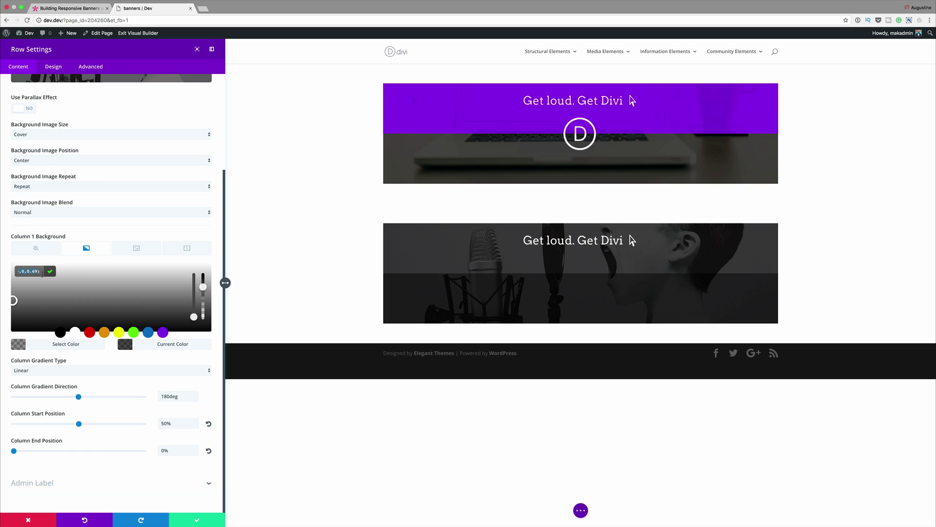
pyautogui.click(148, 332)
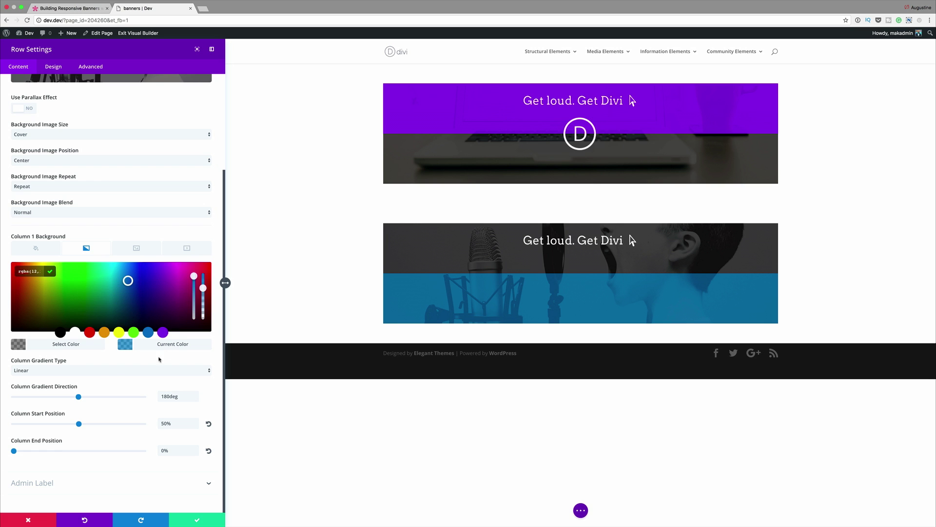
pyautogui.doubleClick(167, 396)
pyautogui.write('270deg')
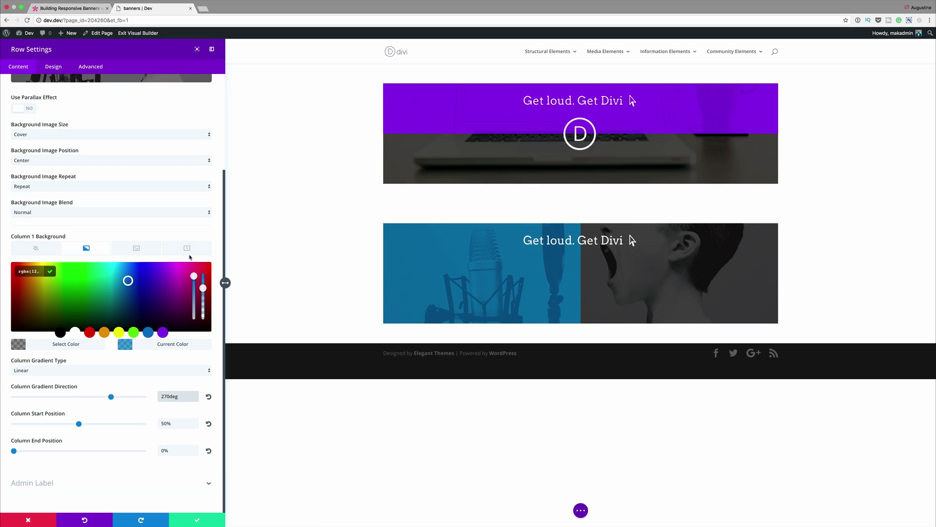
pyautogui.click(195, 520)
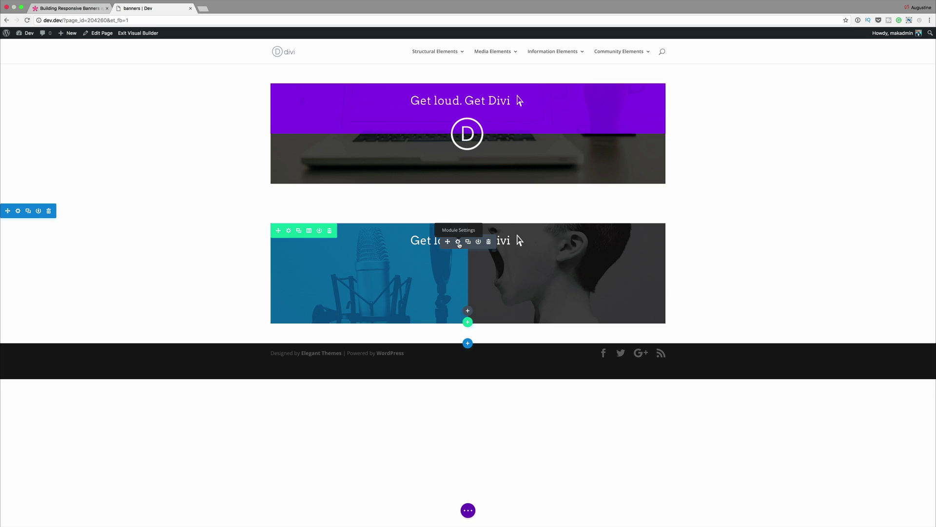
# Open the button's settings, review its link and text, then expand Design's Text and Button options.
pyautogui.click(459, 242)
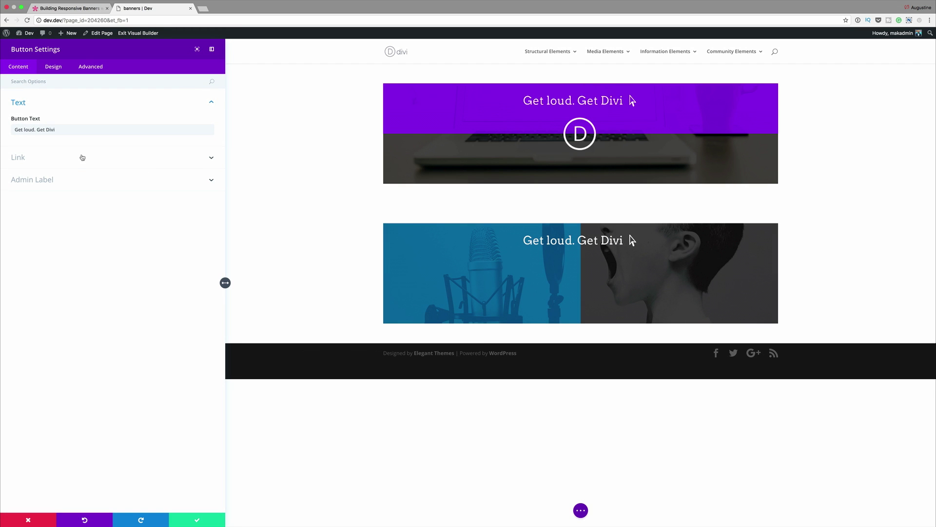
pyautogui.click(25, 158)
pyautogui.moveTo(20, 155); pyautogui.dragTo(4, 155)
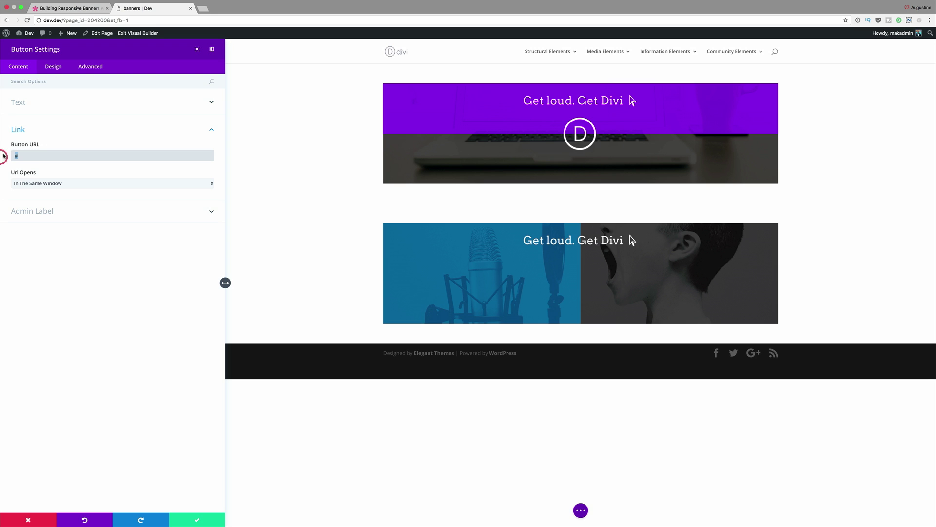
pyautogui.click(30, 102)
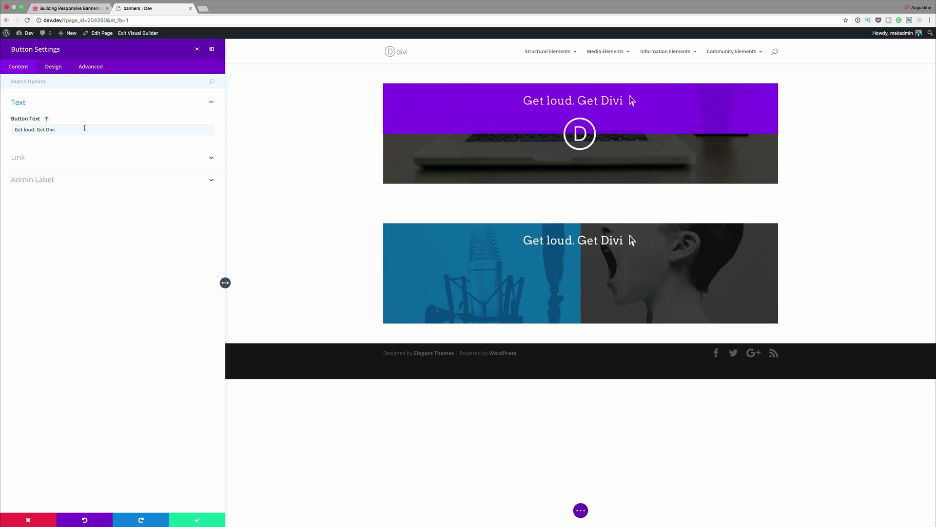
pyautogui.click(57, 69)
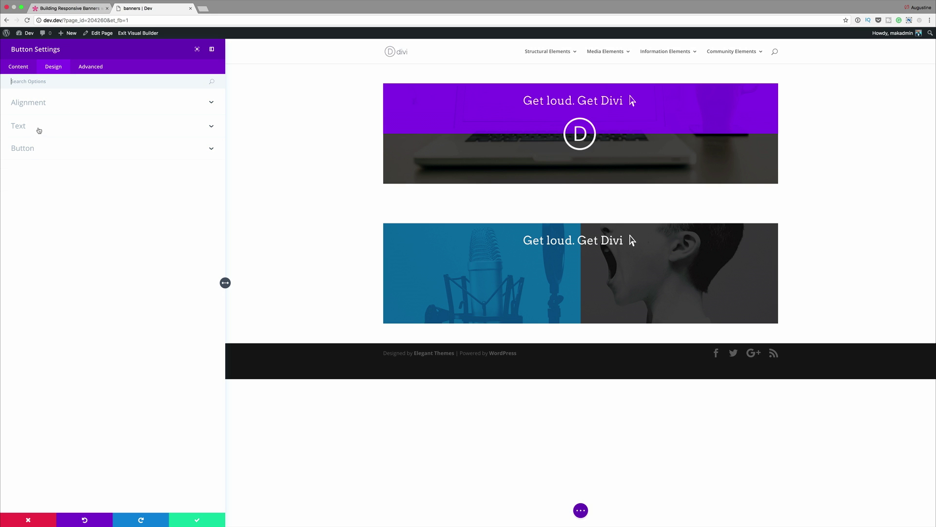
pyautogui.click(22, 128)
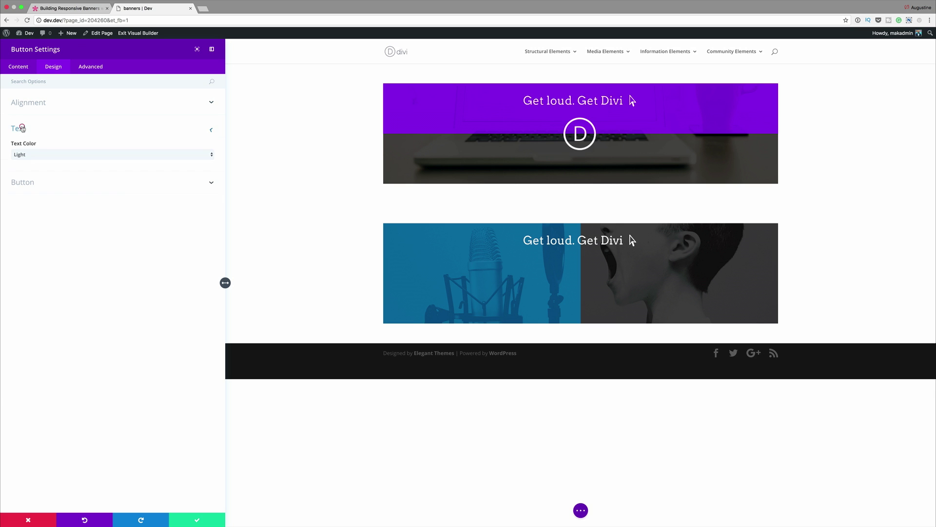
pyautogui.click(27, 183)
# Set the button to 42px text, a 19px rgba(0,0,0,0.2) border, and 4px letter spacing.
pyautogui.moveTo(155, 138); pyautogui.dragTo(145, 138)
pyautogui.write('42')
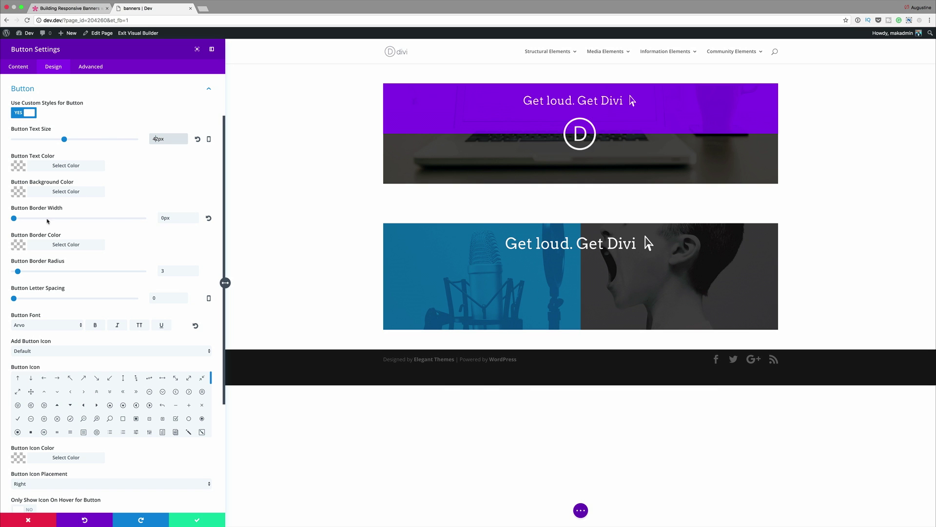
pyautogui.doubleClick(162, 217)
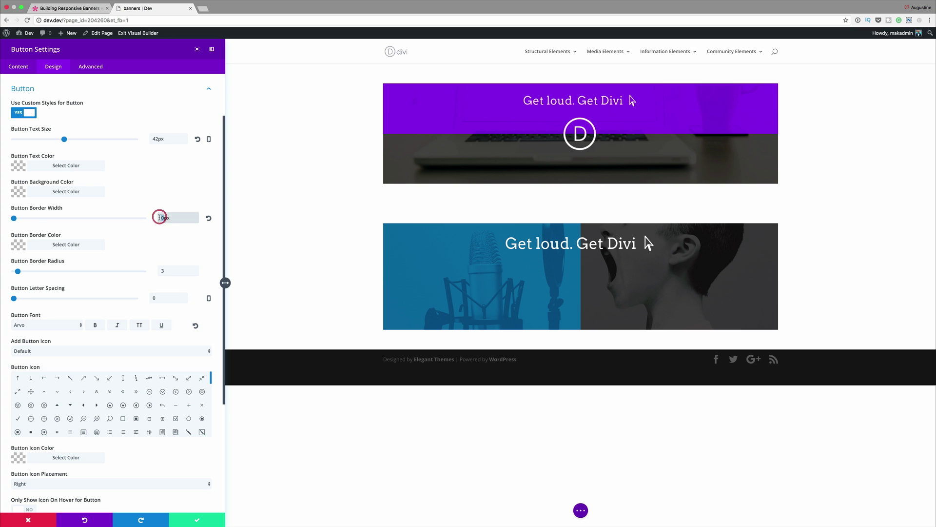
pyautogui.write('19')
pyautogui.click(19, 244)
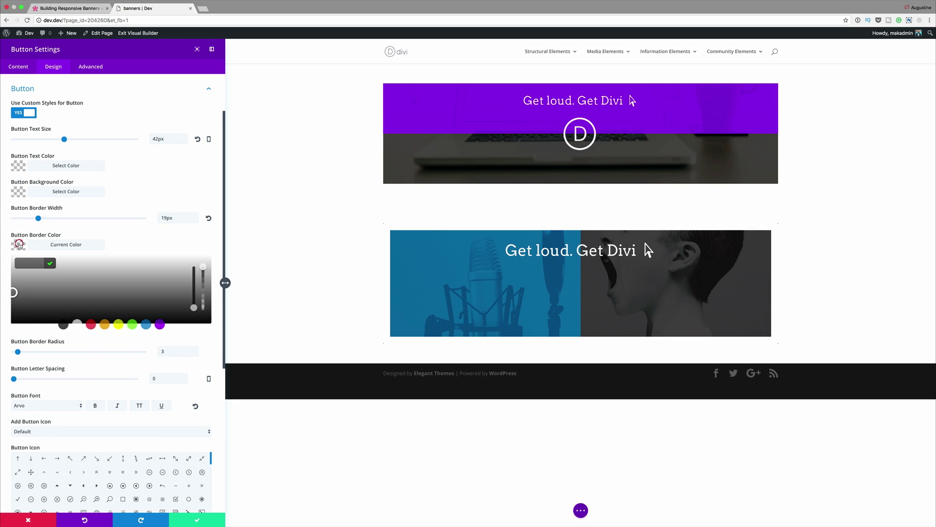
pyautogui.click(204, 266)
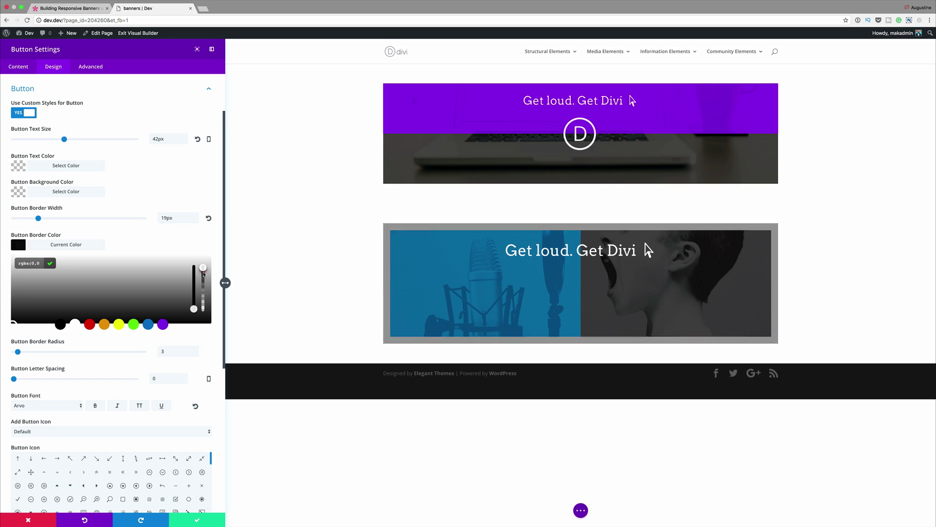
pyautogui.moveTo(30, 263); pyautogui.dragTo(22, 264)
pyautogui.write('rgba(0,0,0,0.2)')
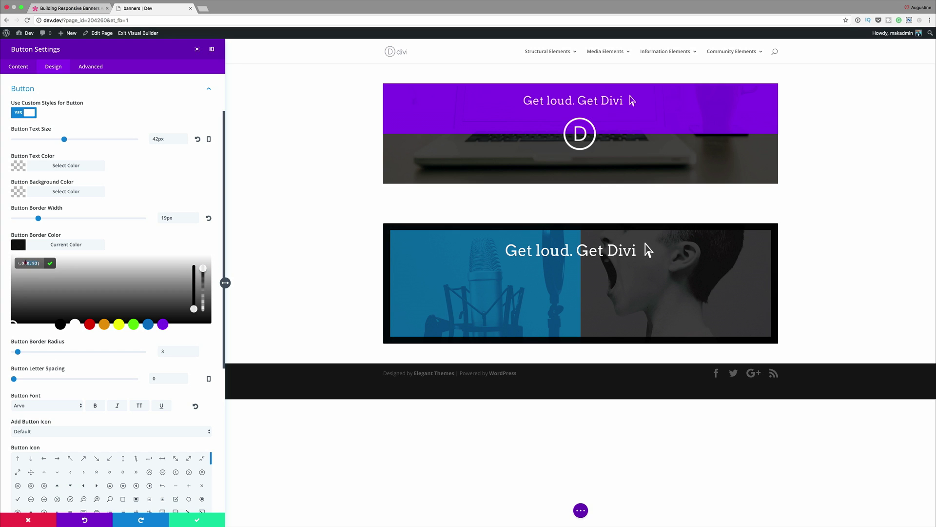
pyautogui.scroll(-3, 115, 319)
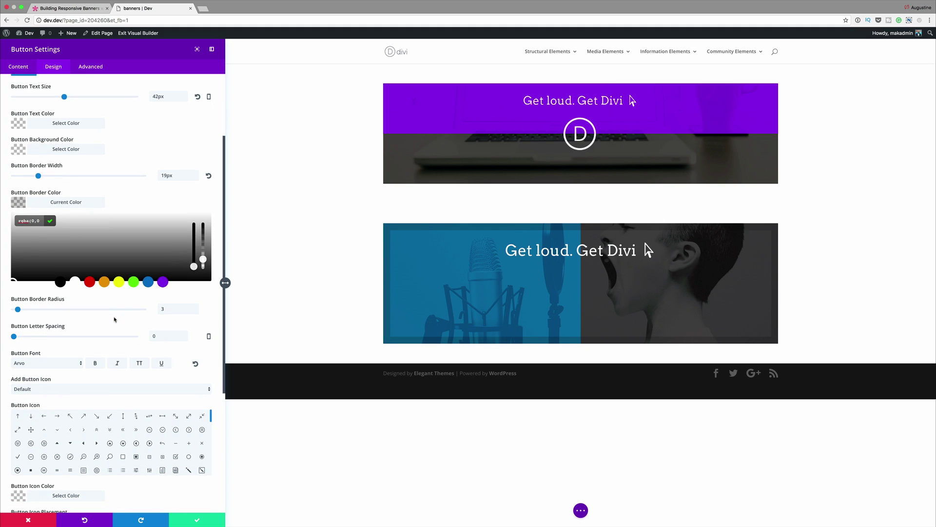
pyautogui.scroll(-1, 78, 312)
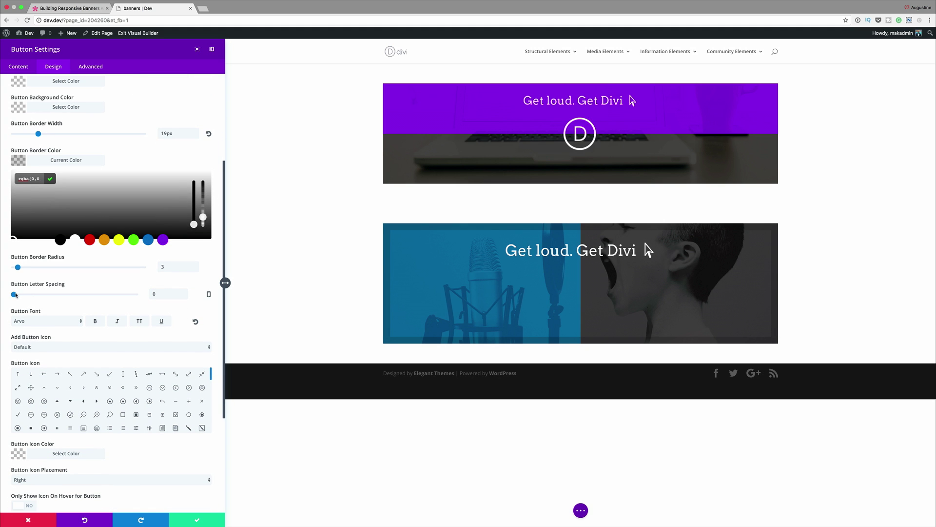
pyautogui.moveTo(15, 294); pyautogui.dragTo(19, 295)
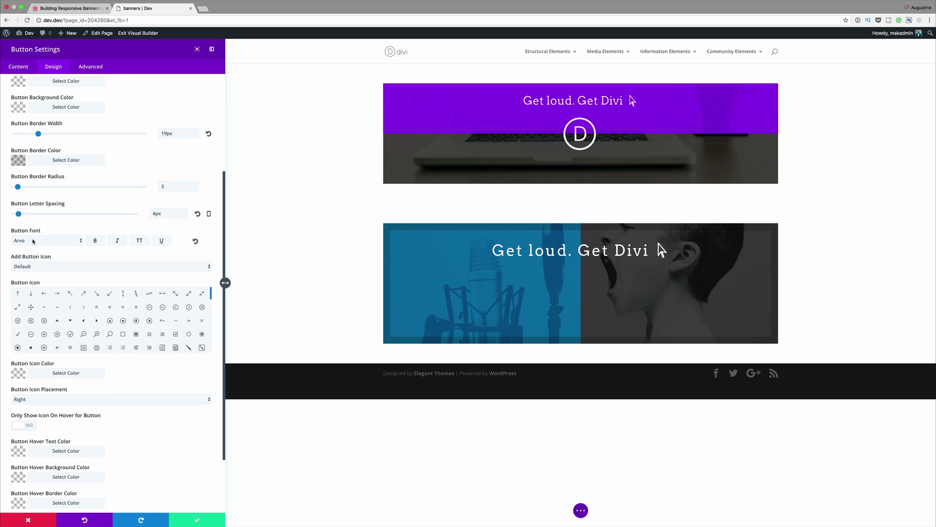
# Set the button font to bold Montserrat.
pyautogui.click(33, 241)
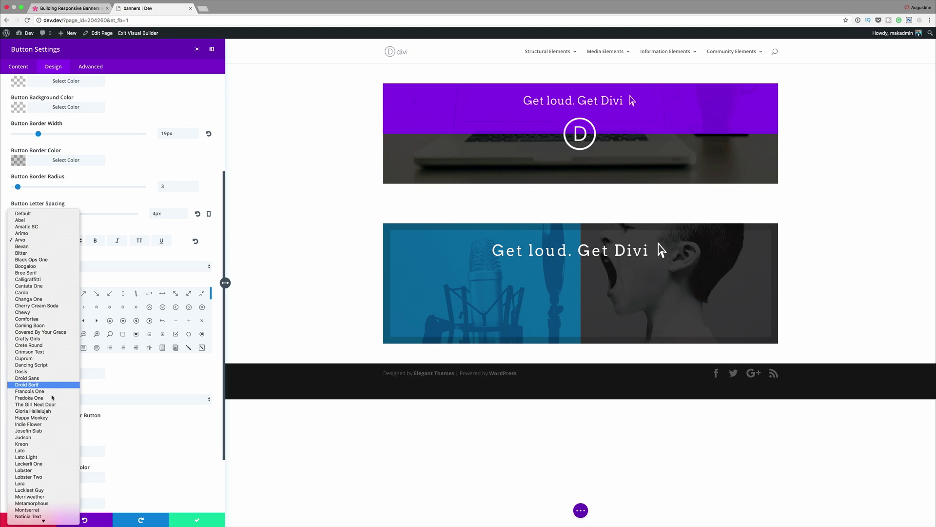
pyautogui.scroll(-5, 51, 410)
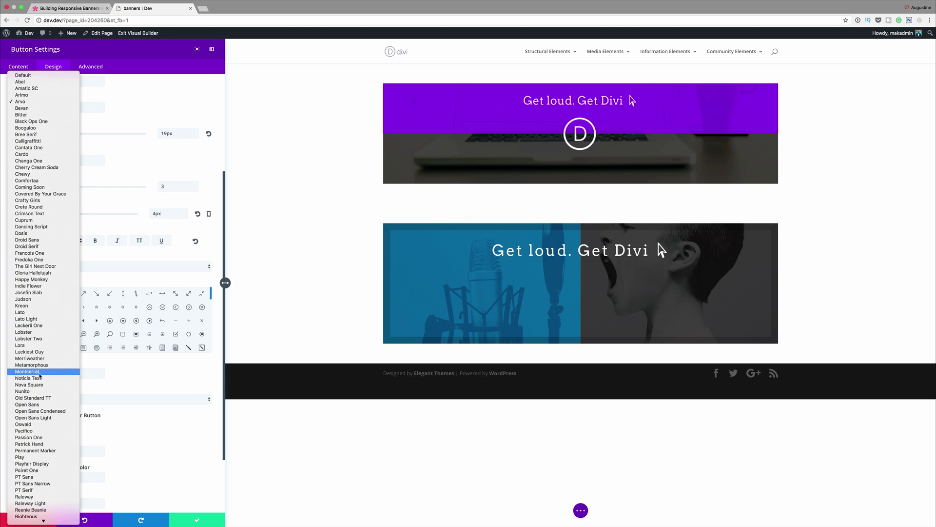
pyautogui.click(47, 372)
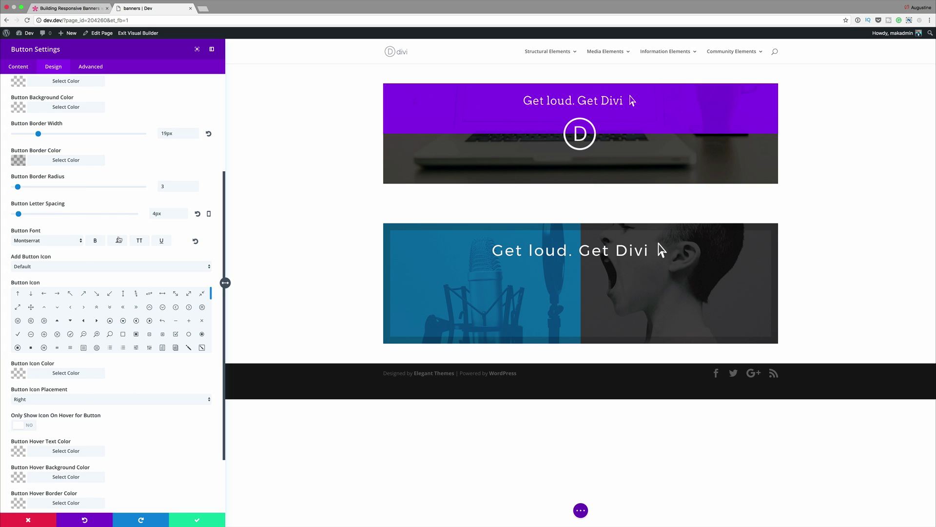
pyautogui.click(97, 241)
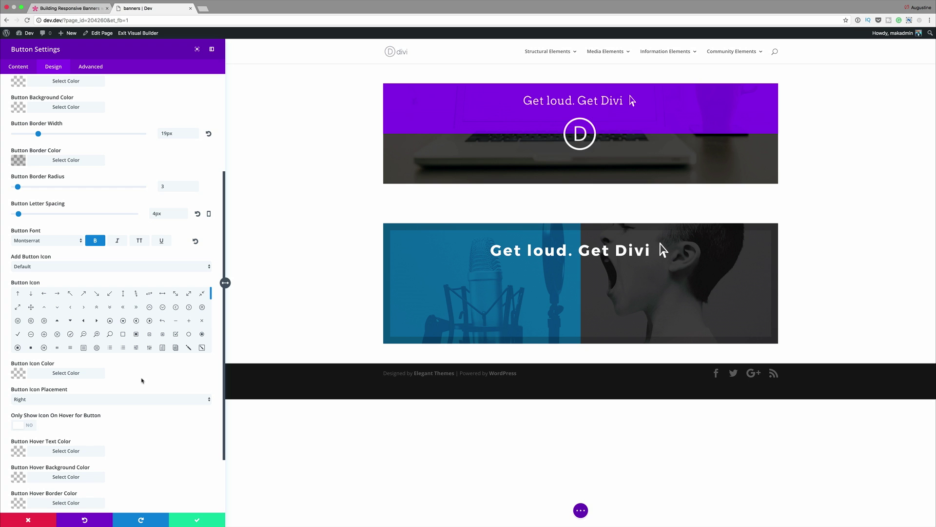
# Give the button a semi-transparent dark hover background and save its settings.
pyautogui.scroll(-3, 142, 381)
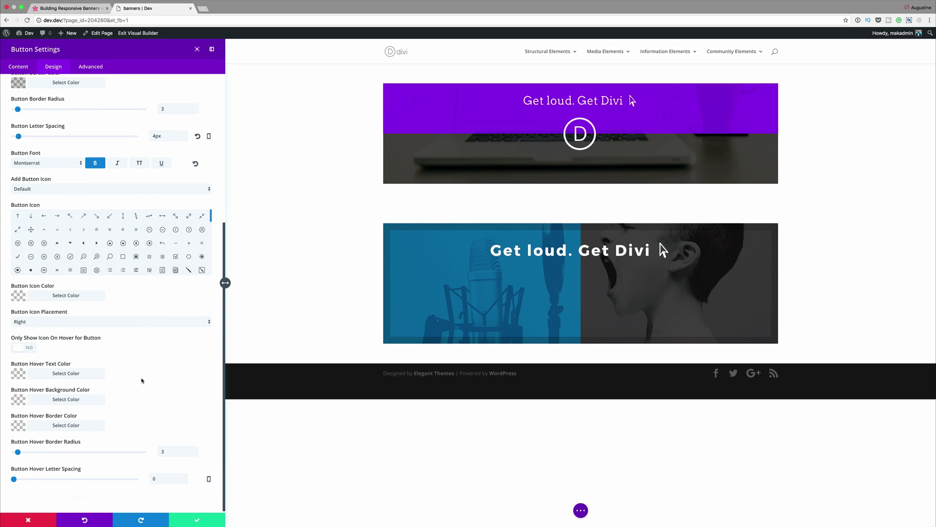
pyautogui.click(31, 401)
pyautogui.moveTo(202, 420); pyautogui.dragTo(202, 443)
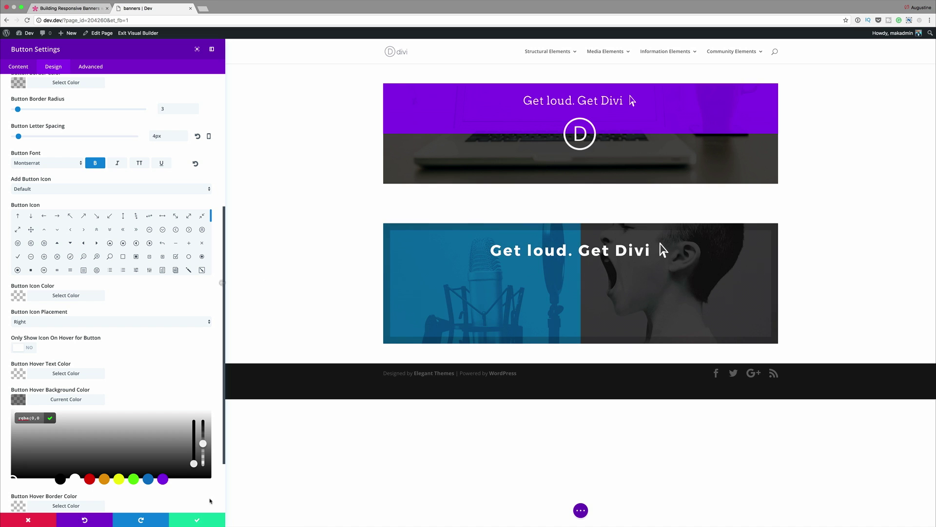
pyautogui.click(198, 519)
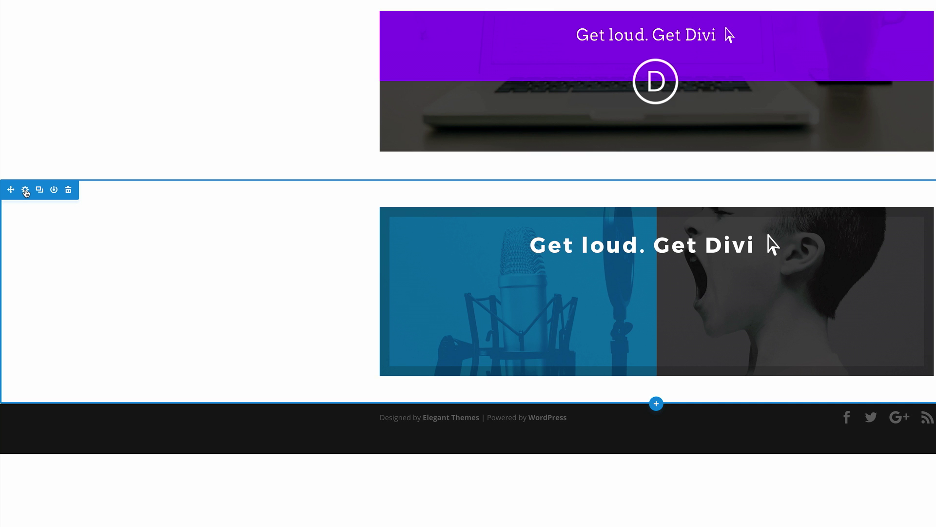
# Set the second banner section's custom padding to 0px on top, right, bottom and left, then save.
pyautogui.click(25, 191)
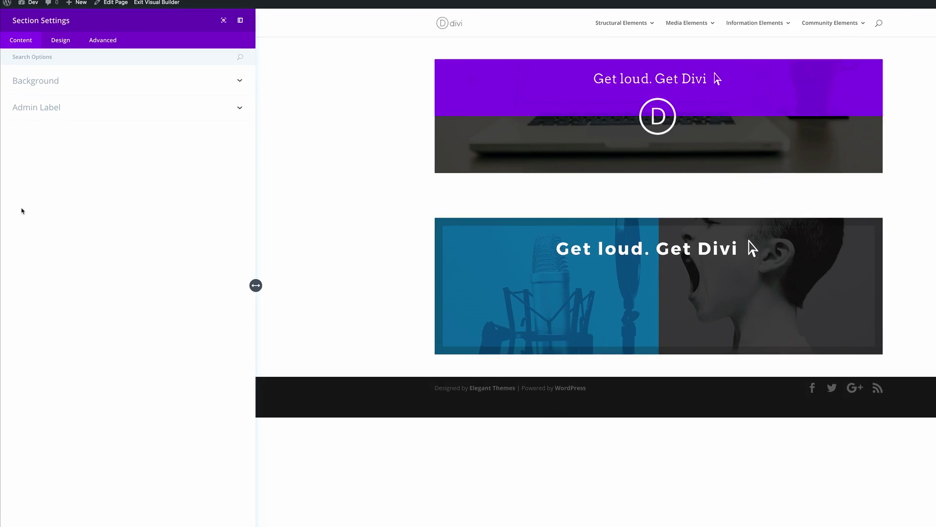
pyautogui.click(60, 40)
pyautogui.click(32, 107)
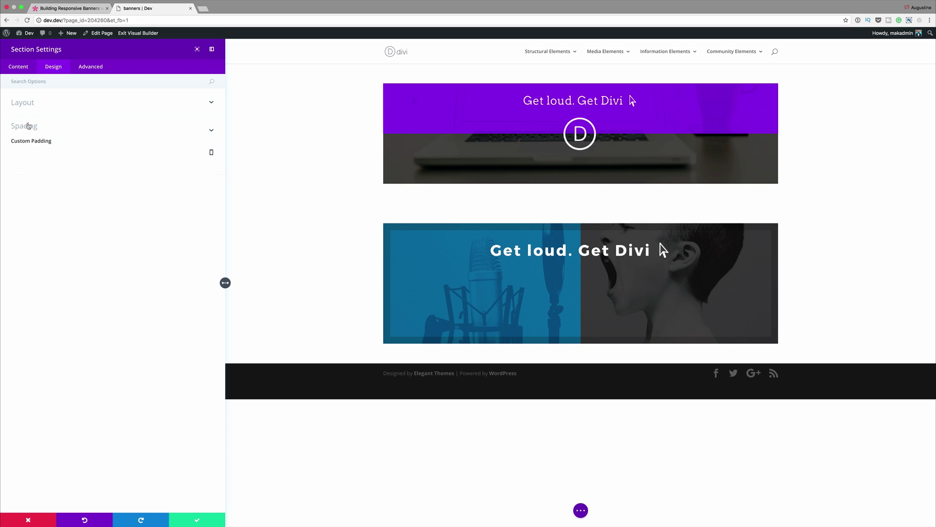
pyautogui.click(35, 157)
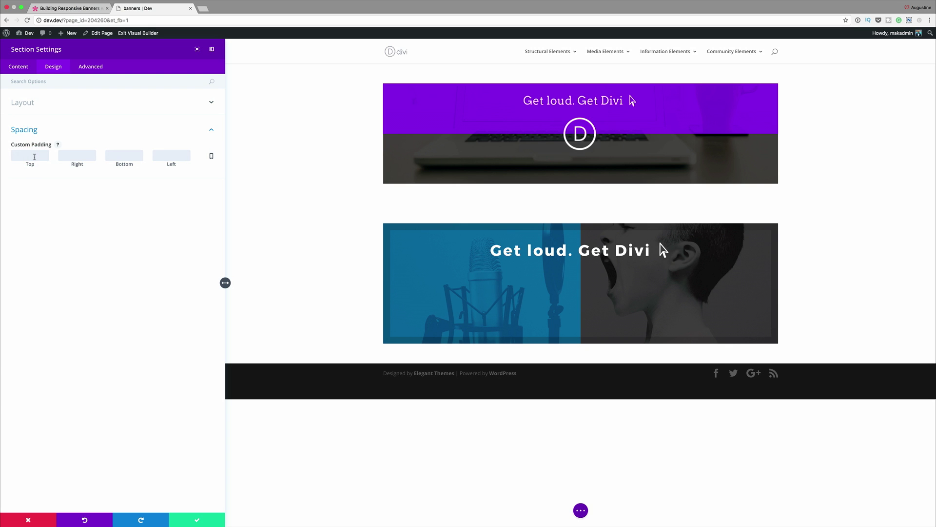
pyautogui.write('0')
pyautogui.click(87, 156)
pyautogui.write('0')
pyautogui.click(128, 155)
pyautogui.write('0')
pyautogui.click(172, 156)
pyautogui.write('0')
pyautogui.click(168, 378)
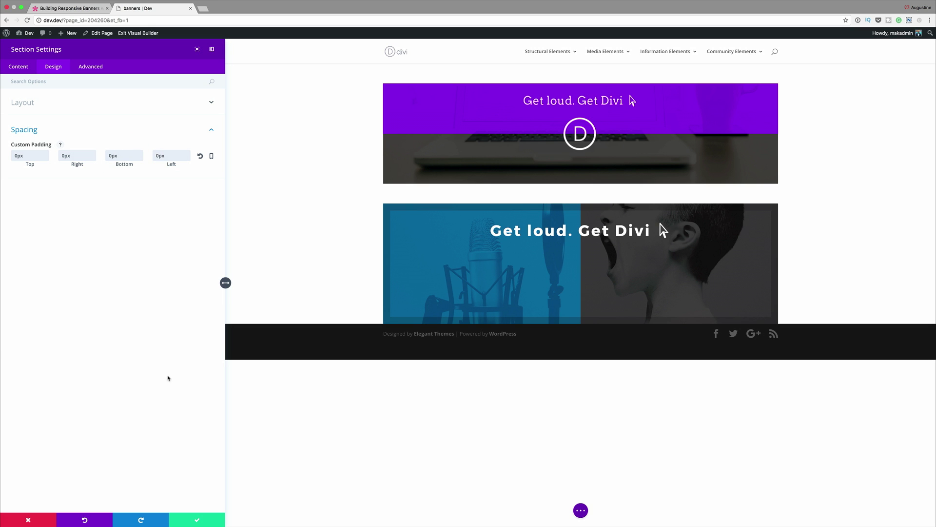
pyautogui.click(201, 521)
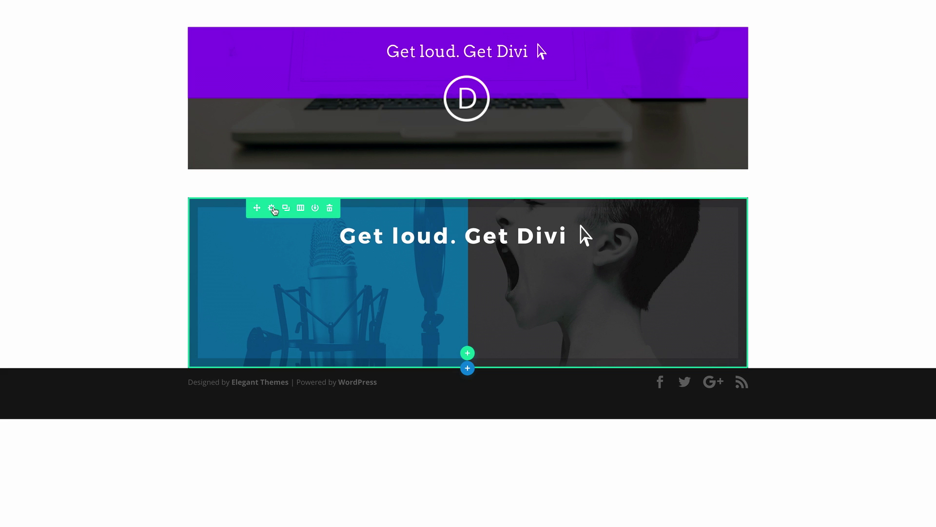
# Enable Make This Row Fullwidth and Custom Gutter Width with gutter width 1, and save.
pyautogui.click(272, 208)
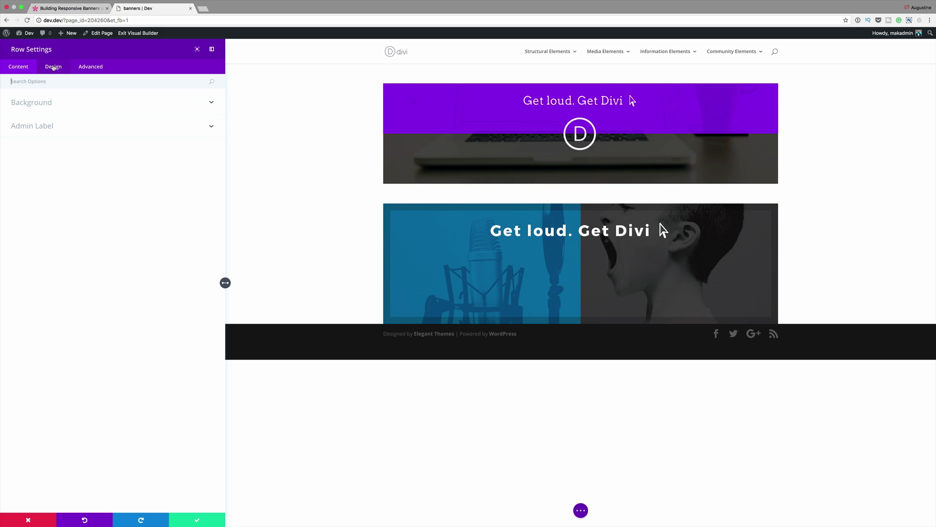
pyautogui.click(53, 67)
pyautogui.click(27, 103)
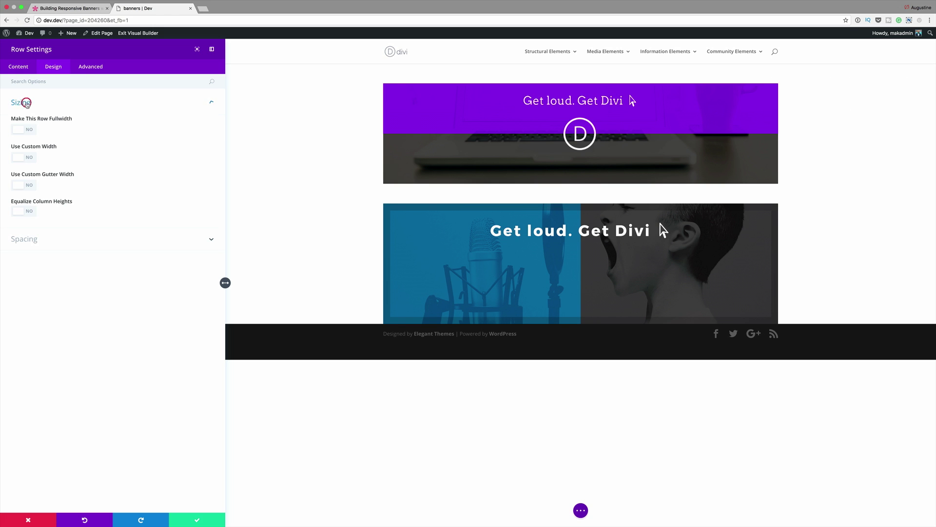
pyautogui.click(31, 131)
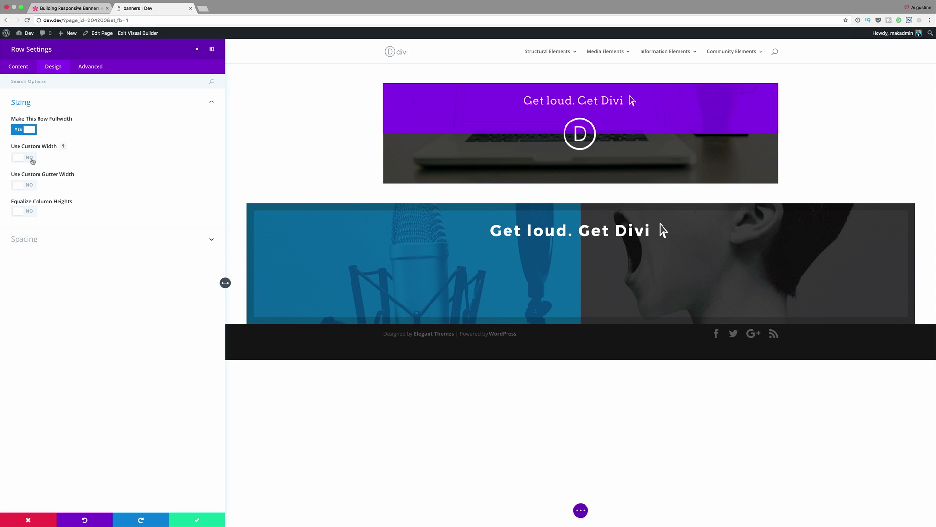
pyautogui.click(31, 186)
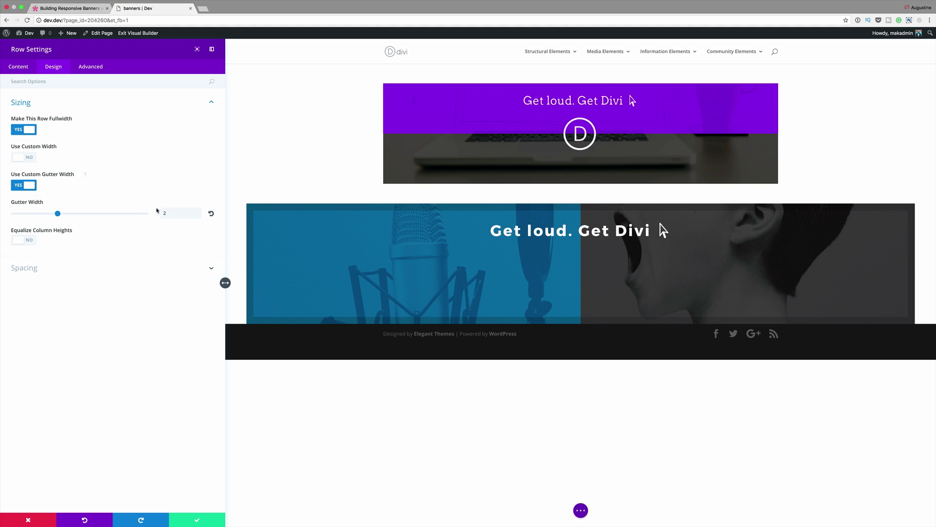
pyautogui.doubleClick(181, 214)
pyautogui.write('1')
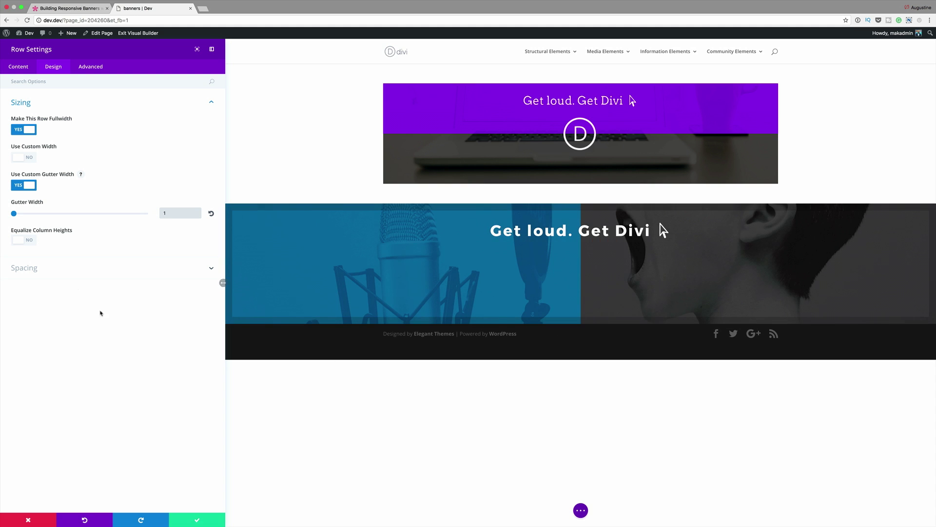
pyautogui.click(197, 521)
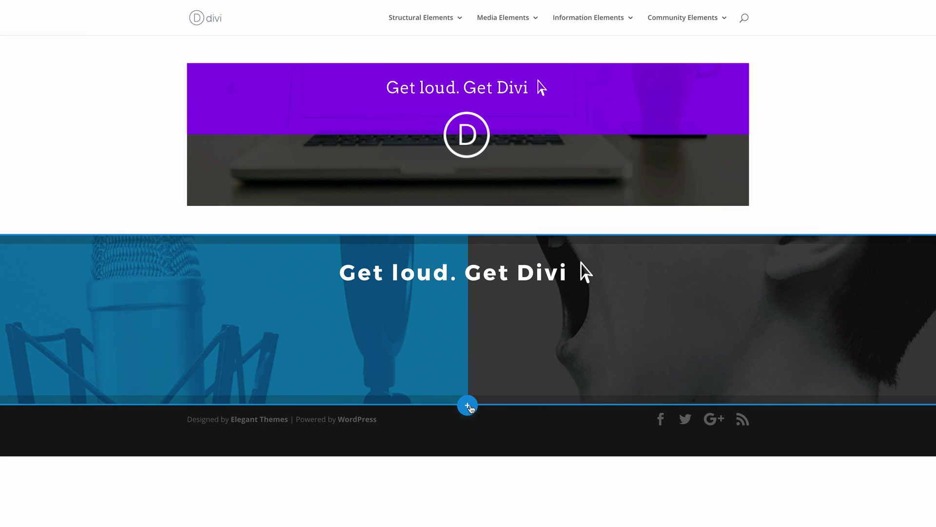
# Insert a regular section with an empty two-column row below the banner and open its row settings.
pyautogui.click(468, 406)
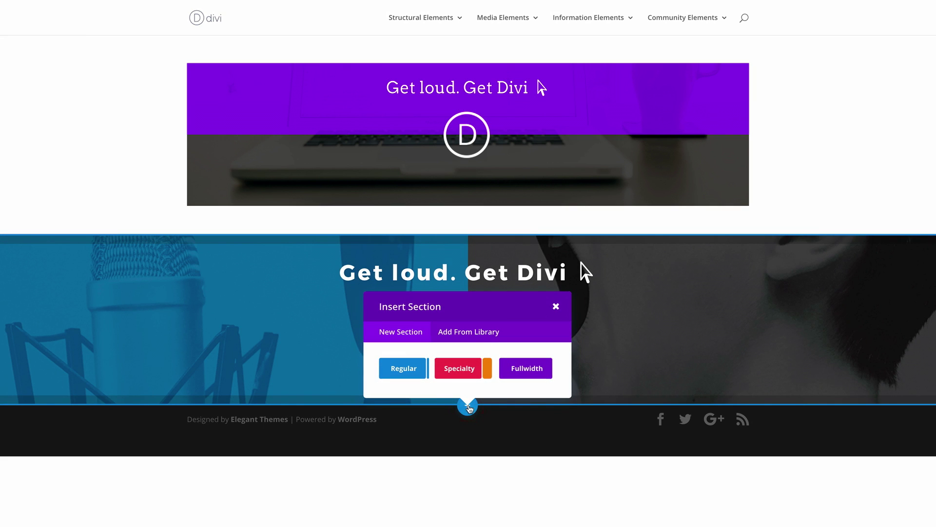
pyautogui.click(412, 373)
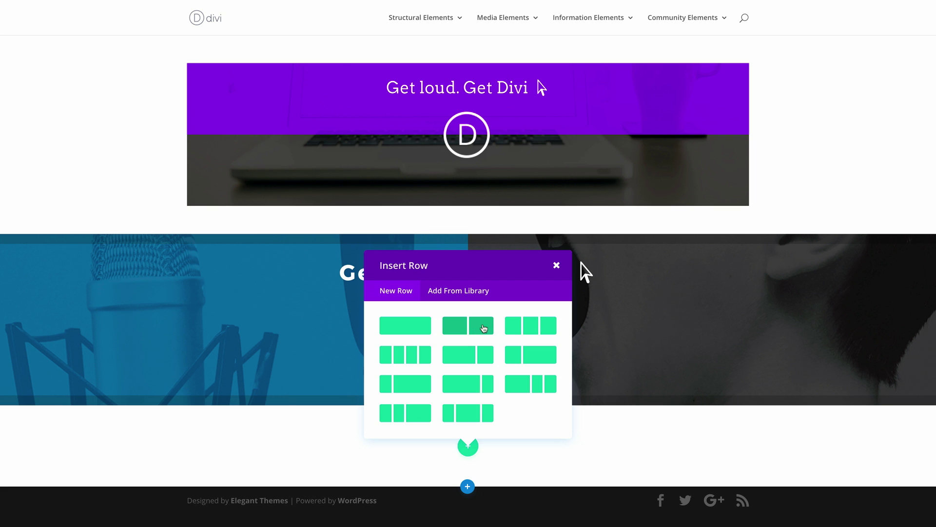
pyautogui.click(479, 328)
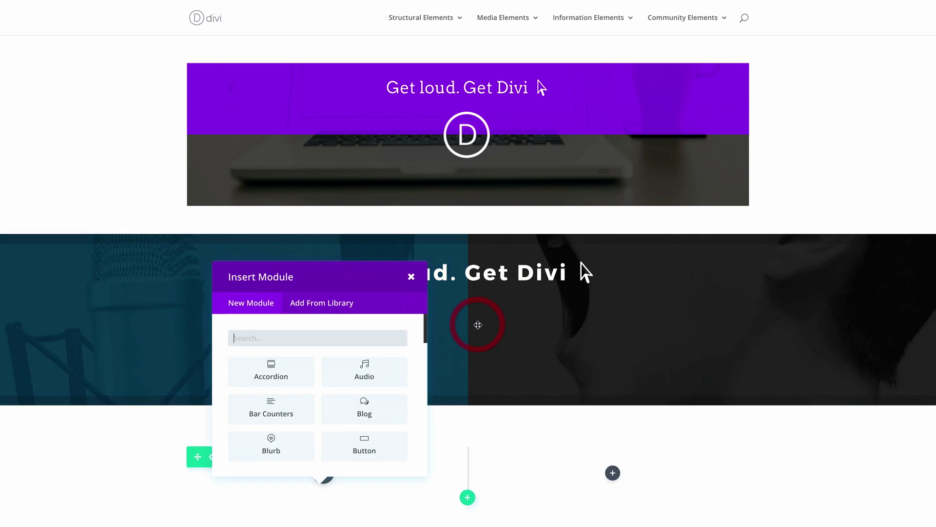
pyautogui.click(236, 439)
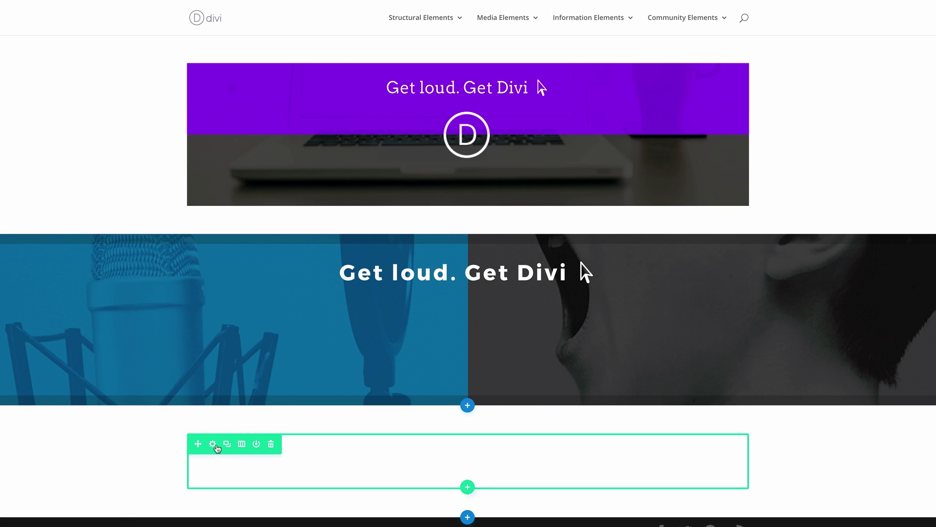
pyautogui.click(211, 445)
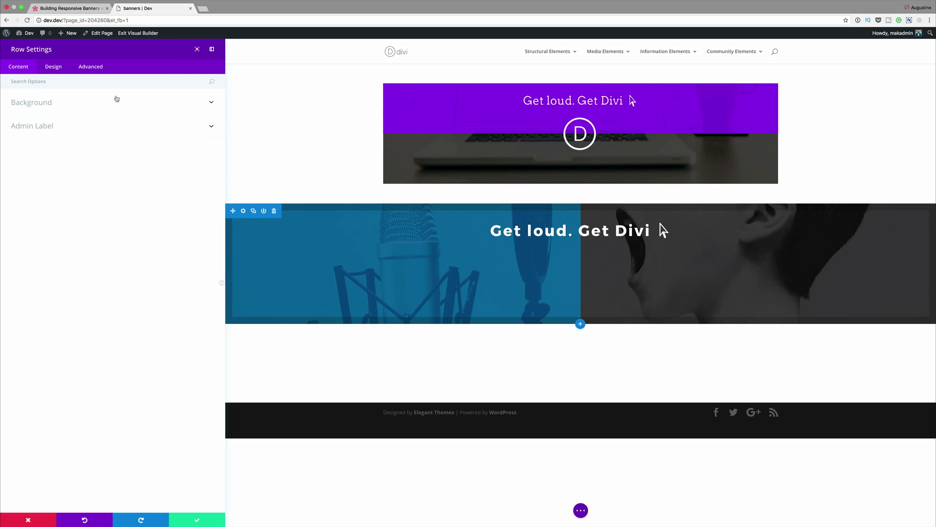
# Open the media library from column 1's Background image option in the row settings.
pyautogui.click(44, 103)
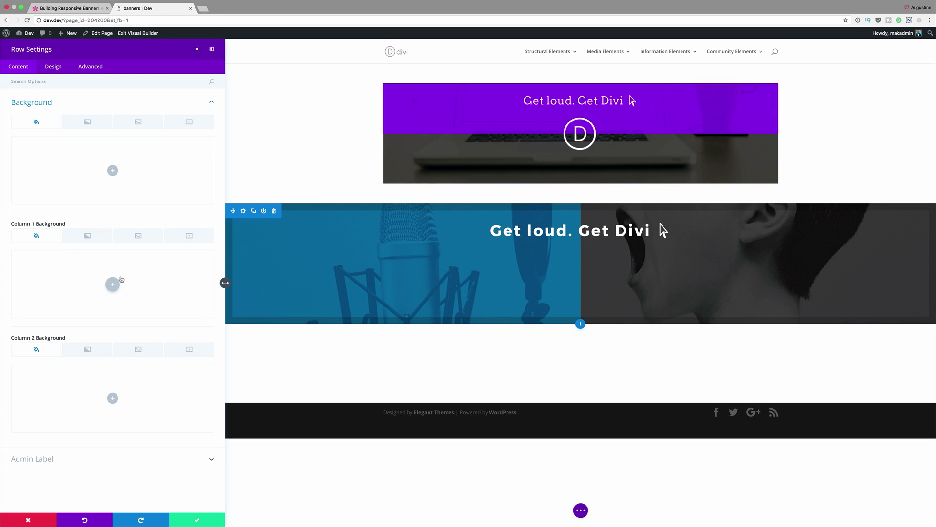
pyautogui.click(139, 236)
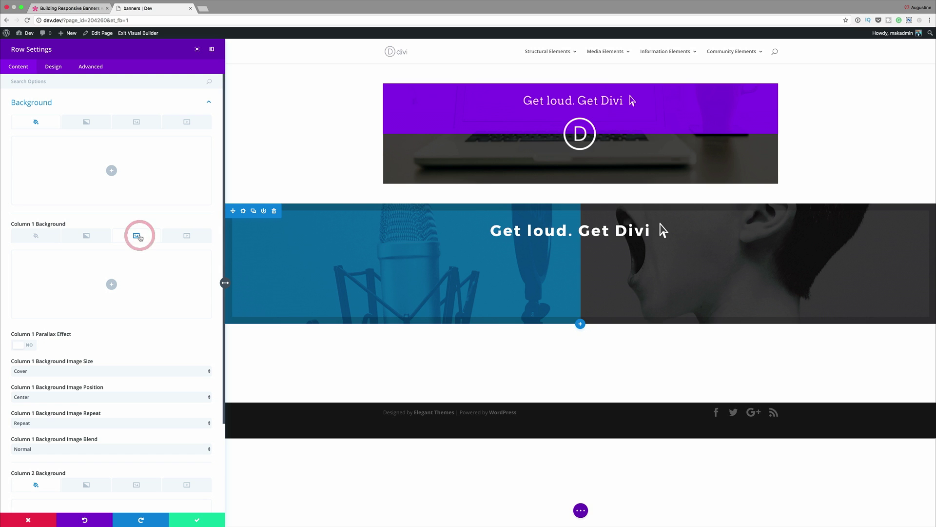
pyautogui.click(113, 282)
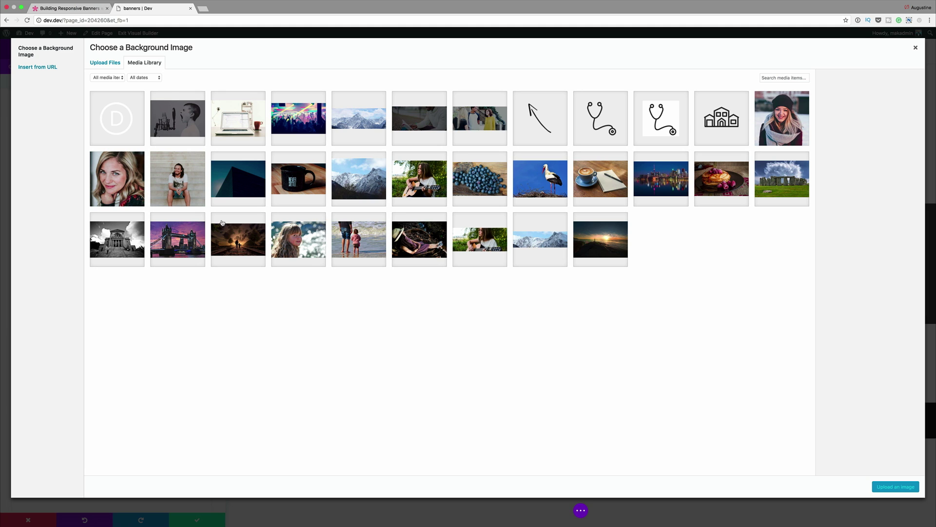
# Upload both JPGs from Downloads and make the bridge photo column 1's background.
pyautogui.click(111, 63)
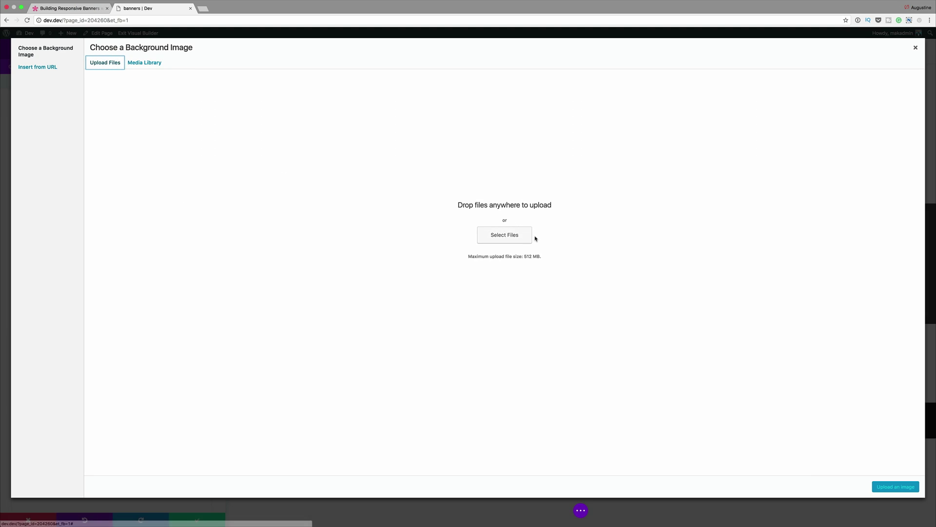
pyautogui.click(517, 235)
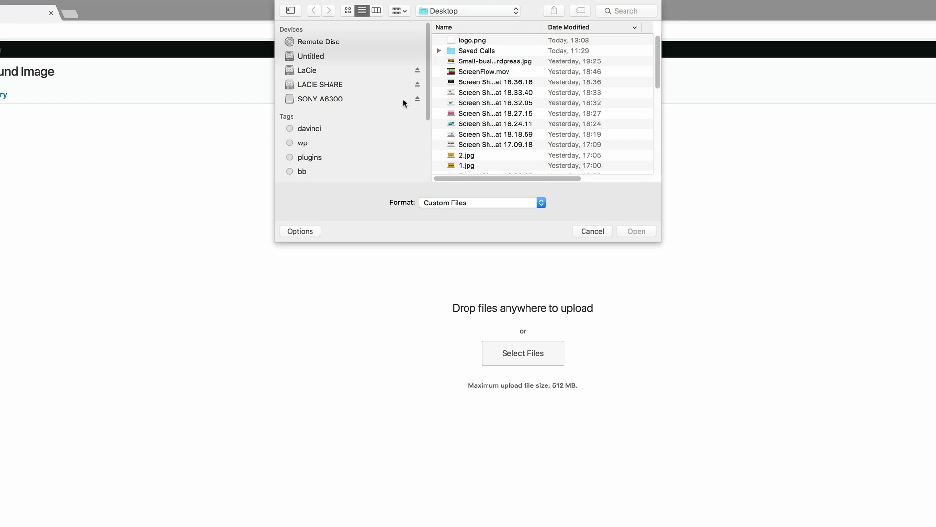
pyautogui.click(486, 10)
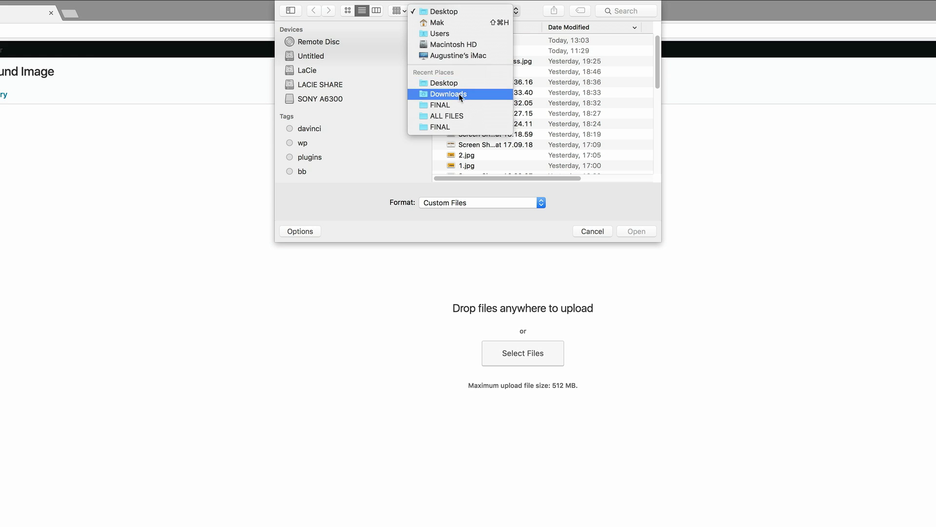
pyautogui.click(461, 93)
pyautogui.click(477, 41)
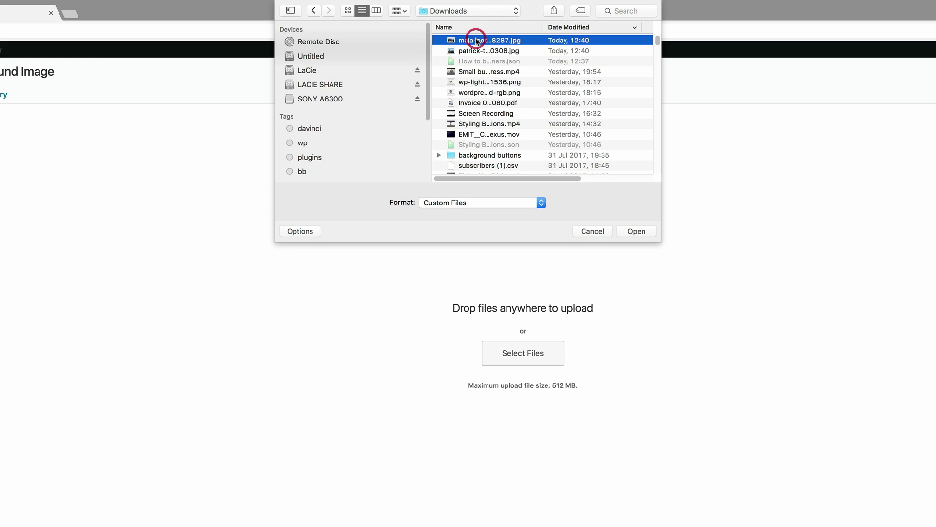
pyautogui.keyDown('shift'); pyautogui.click(472, 51); pyautogui.keyUp('shift')
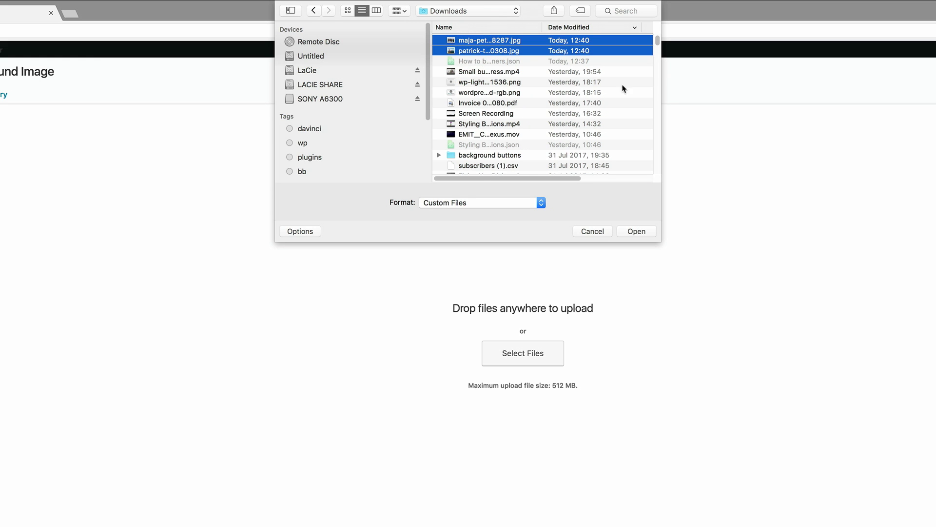
pyautogui.click(626, 233)
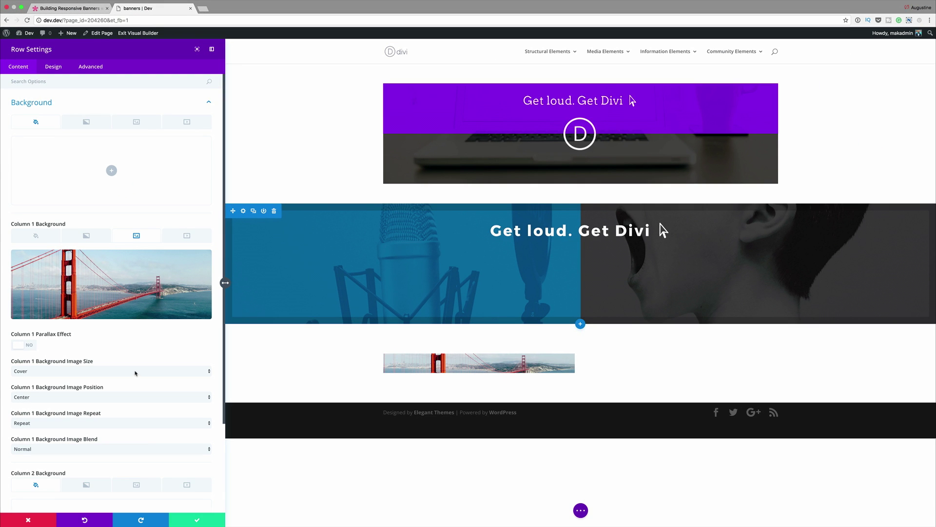
# Try Fit and Actual Size for the bridge image, then set its size back to Cover.
pyautogui.click(135, 373)
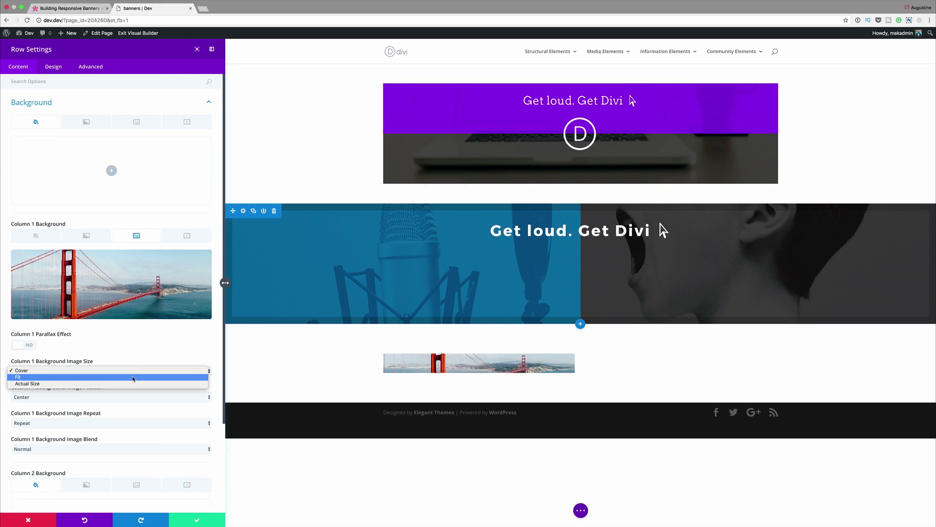
pyautogui.click(134, 378)
pyautogui.click(129, 373)
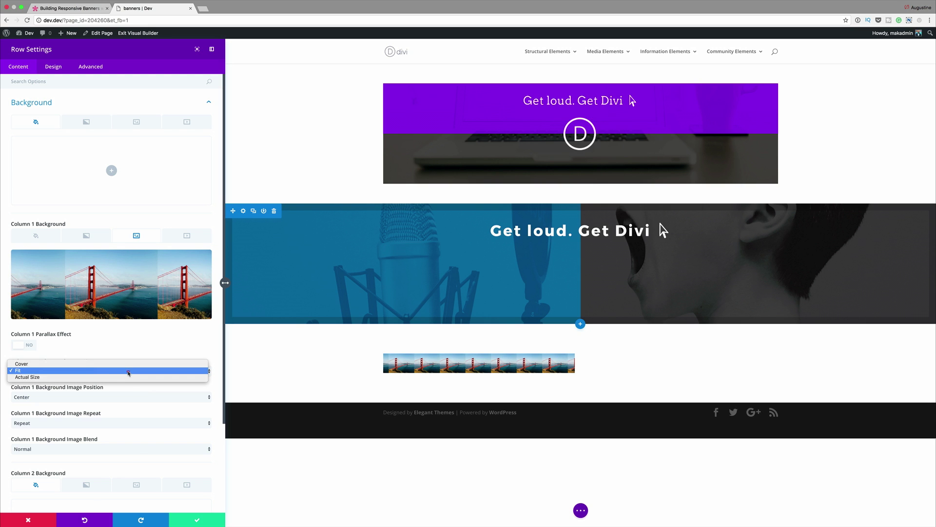
pyautogui.click(126, 377)
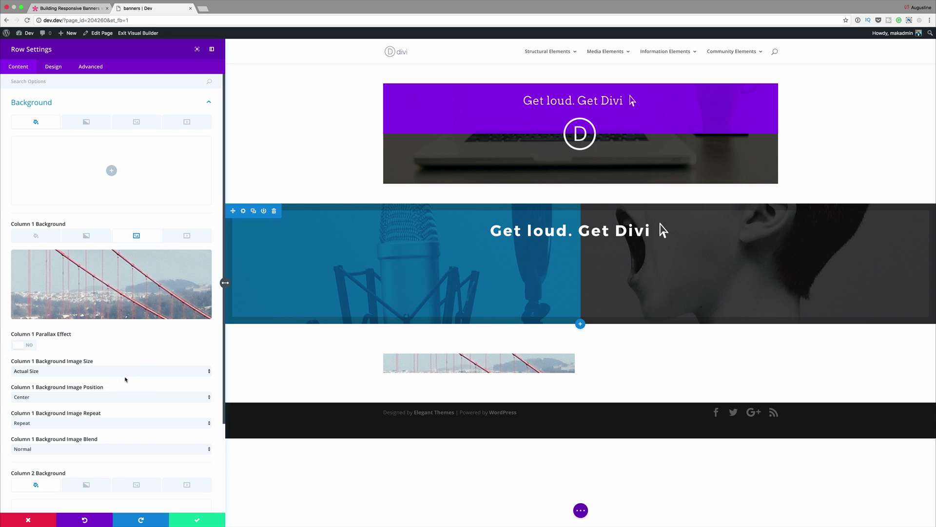
pyautogui.click(125, 374)
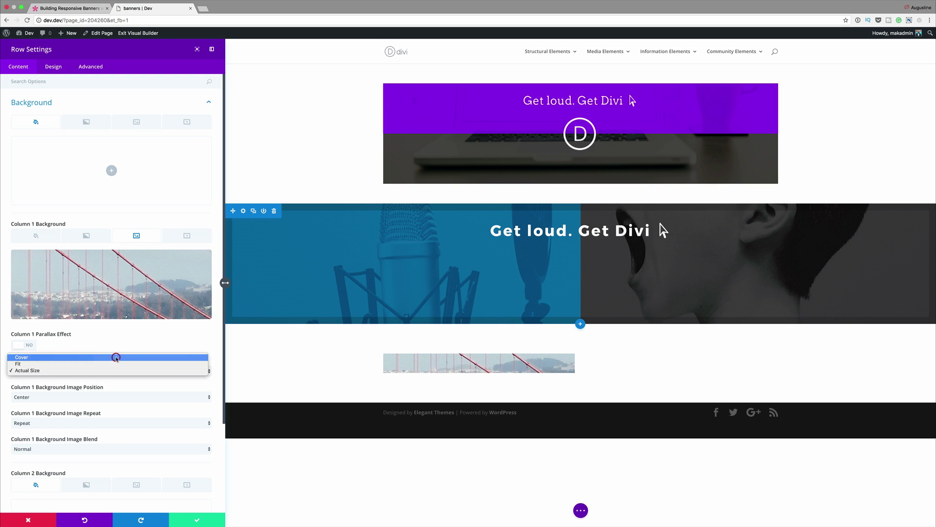
pyautogui.click(116, 358)
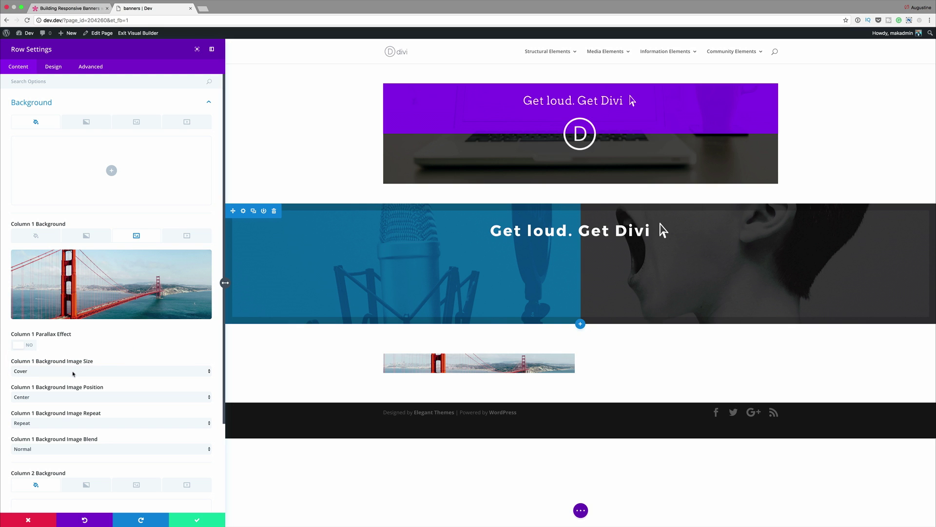
# Set the bridge image blend to Multiply and its position to Center Left.
pyautogui.scroll(-4, 58, 361)
pyautogui.click(94, 342)
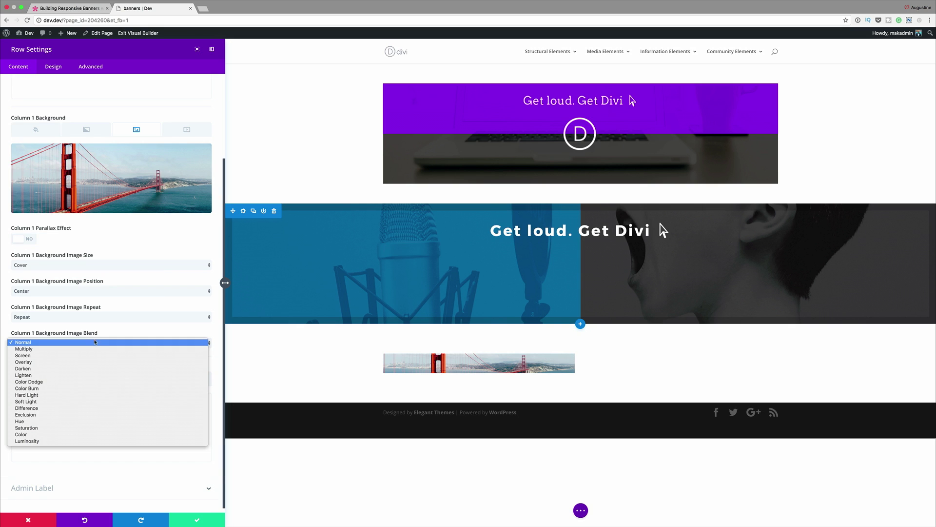
pyautogui.click(94, 349)
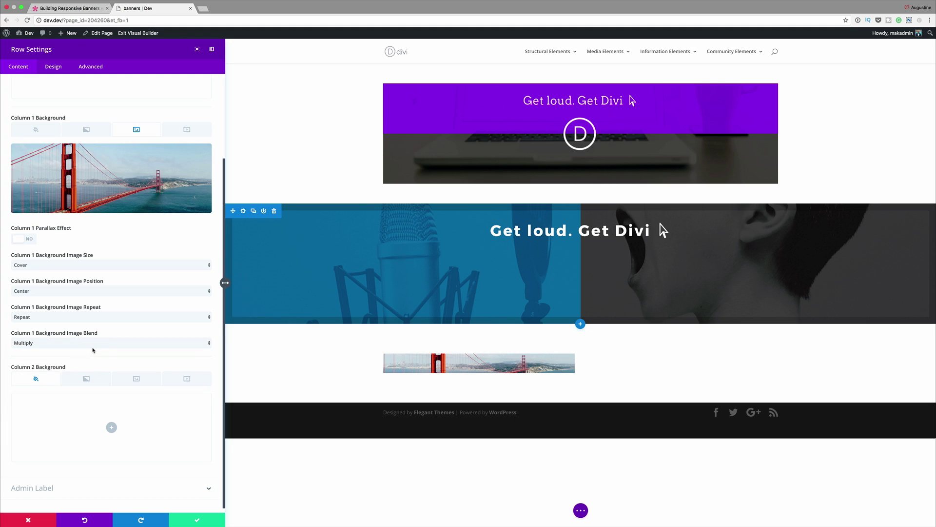
pyautogui.click(81, 291)
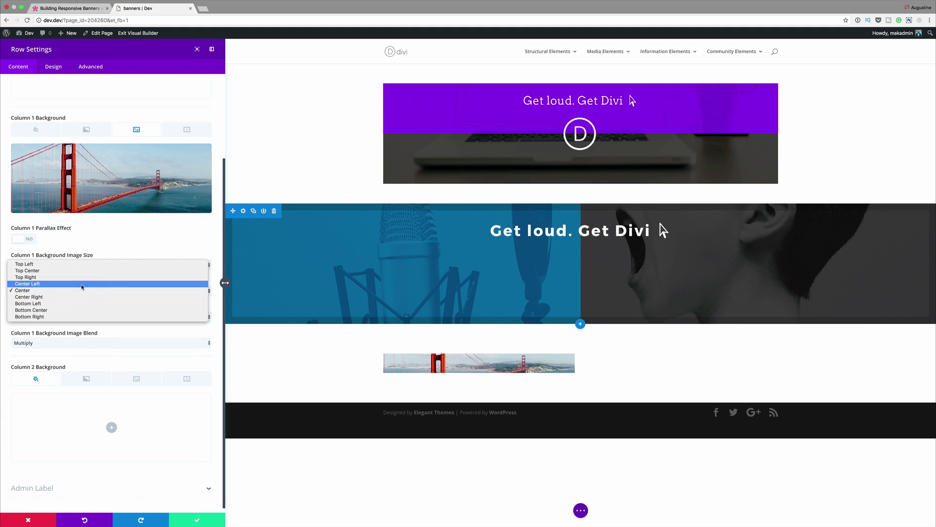
pyautogui.click(82, 287)
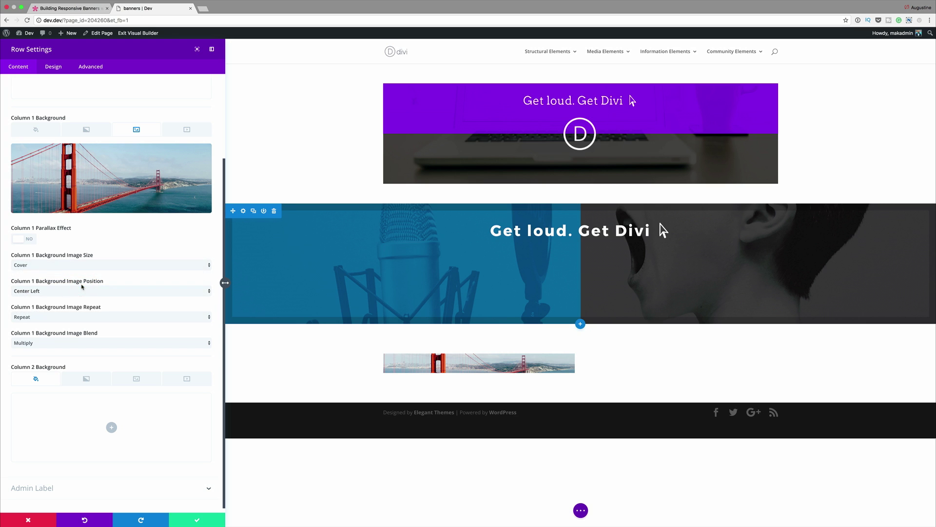
pyautogui.click(93, 131)
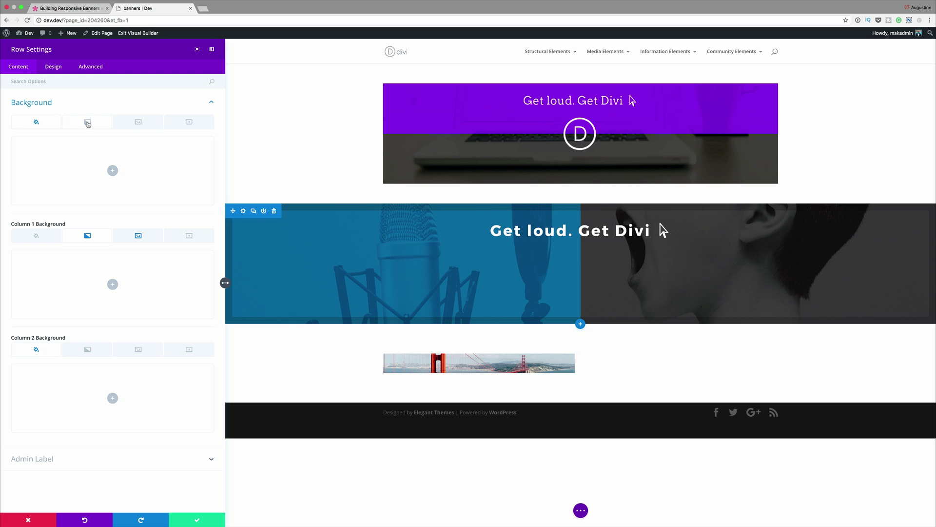
# Add a column 1 gradient running from transparent to red (#e02b20).
pyautogui.click(113, 285)
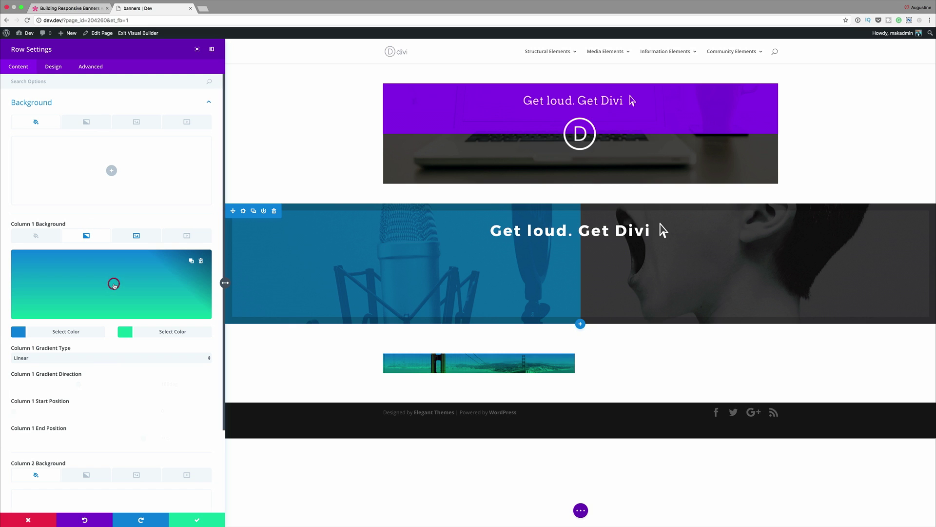
pyautogui.click(18, 331)
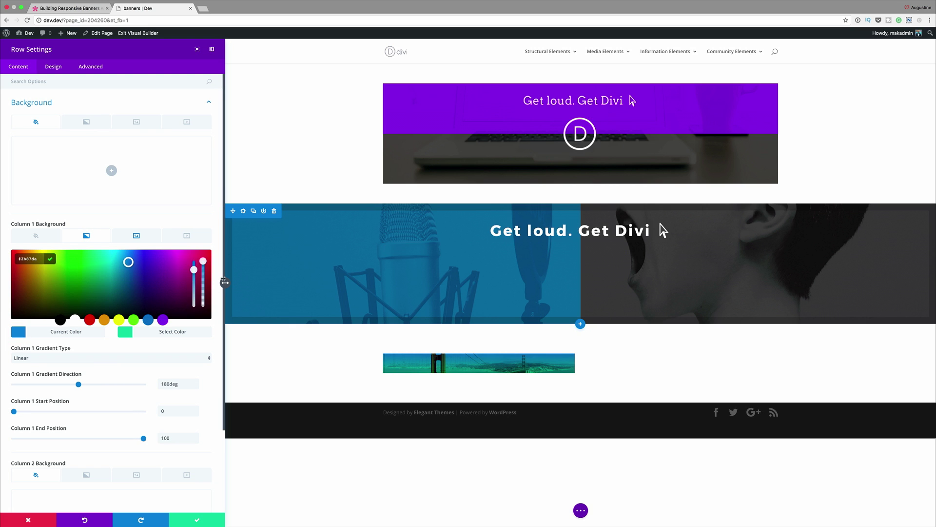
pyautogui.moveTo(200, 262); pyautogui.dragTo(203, 268)
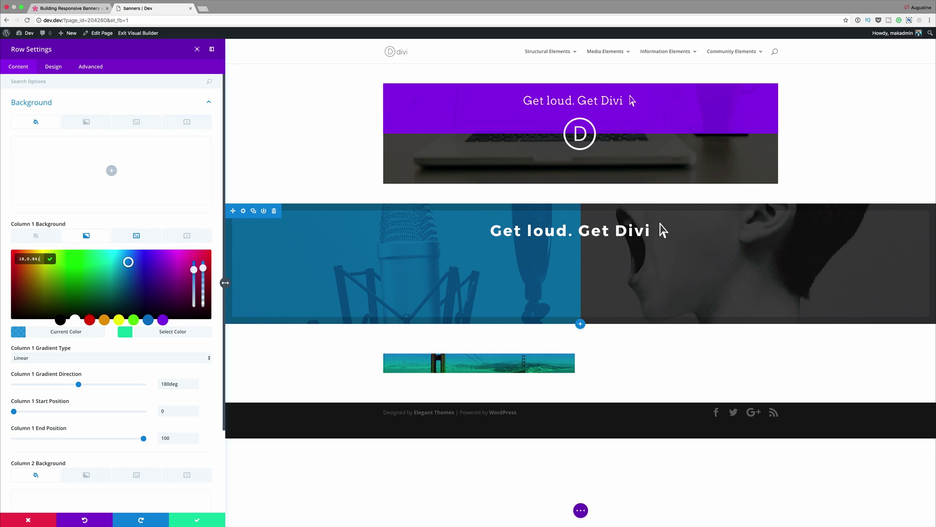
pyautogui.click(30, 259)
pyautogui.hotkey('ctrl', 'a')
pyautogui.write('rgba(255,255,255,0)')
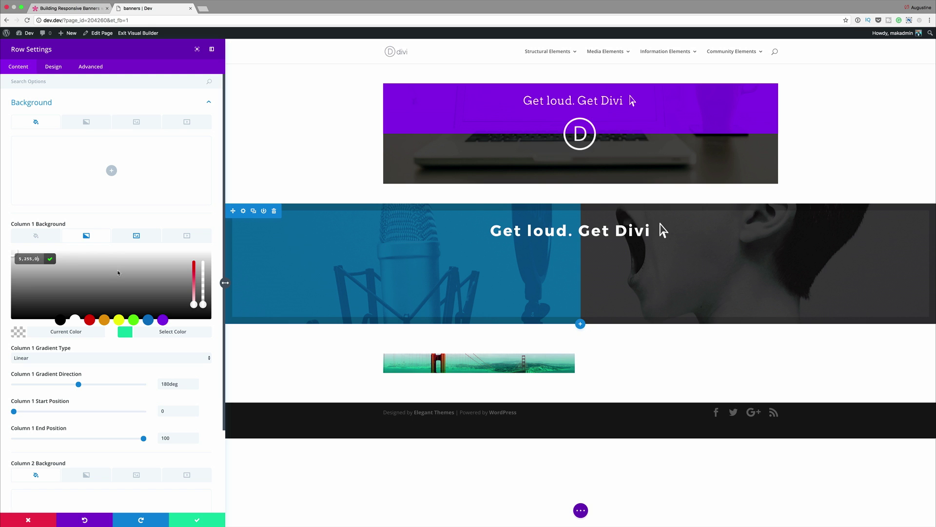
pyautogui.click(125, 332)
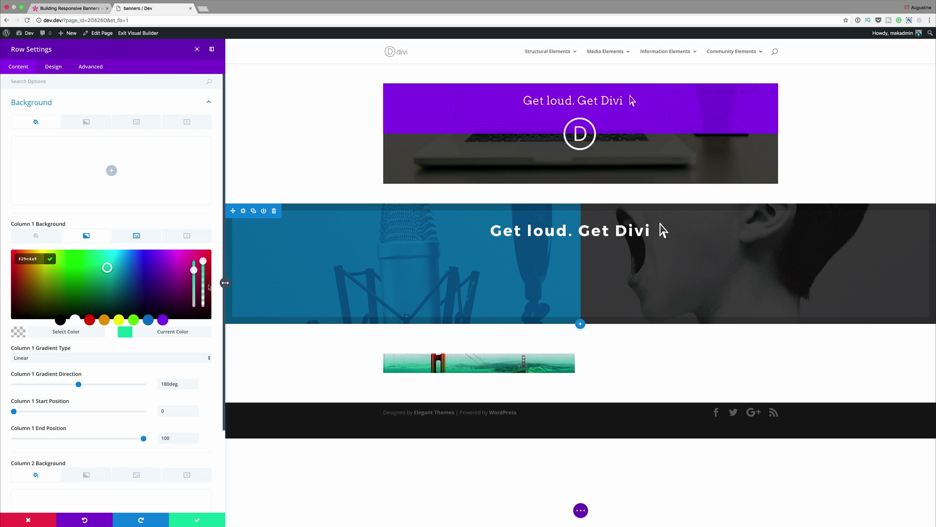
pyautogui.click(89, 319)
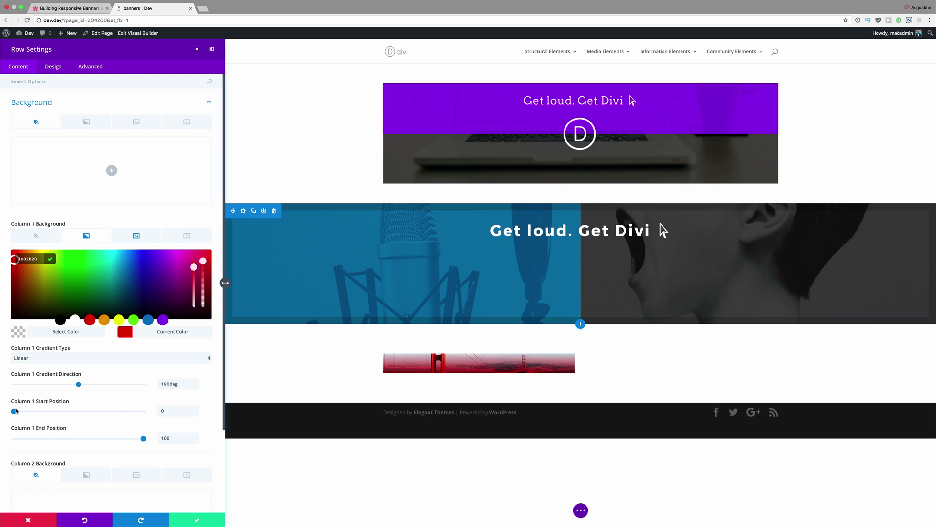
# Set the gradient start position to 70% and end to 0%, then save the row.
pyautogui.click(161, 410)
pyautogui.write('70%')
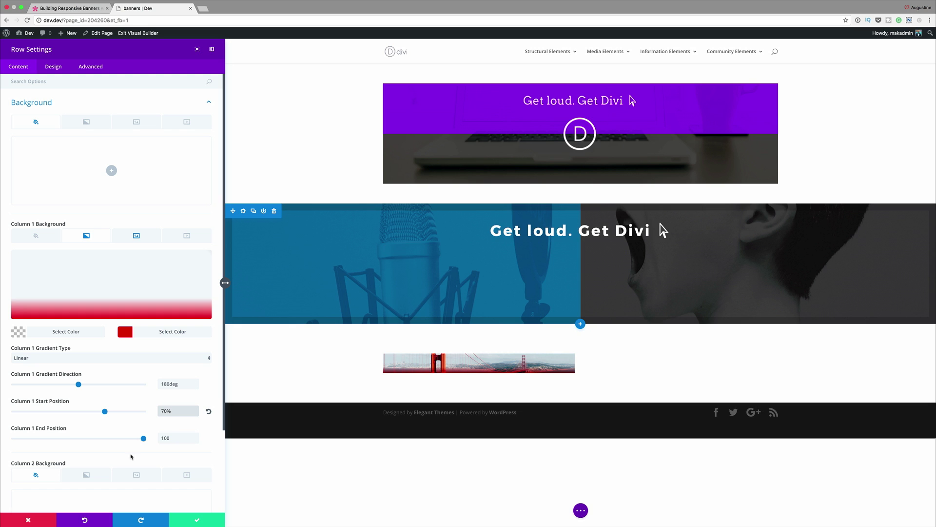
pyautogui.moveTo(143, 439); pyautogui.dragTo(7, 447)
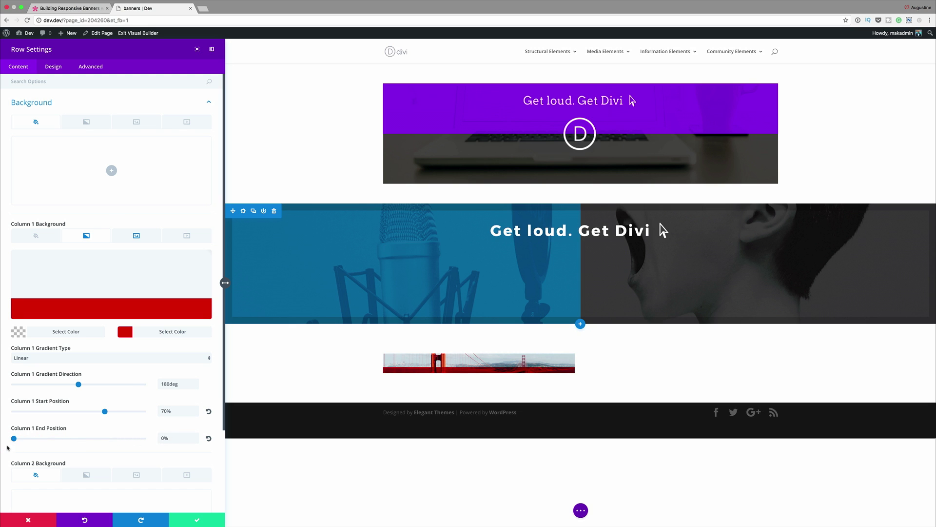
pyautogui.scroll(-2, 97, 469)
pyautogui.click(197, 520)
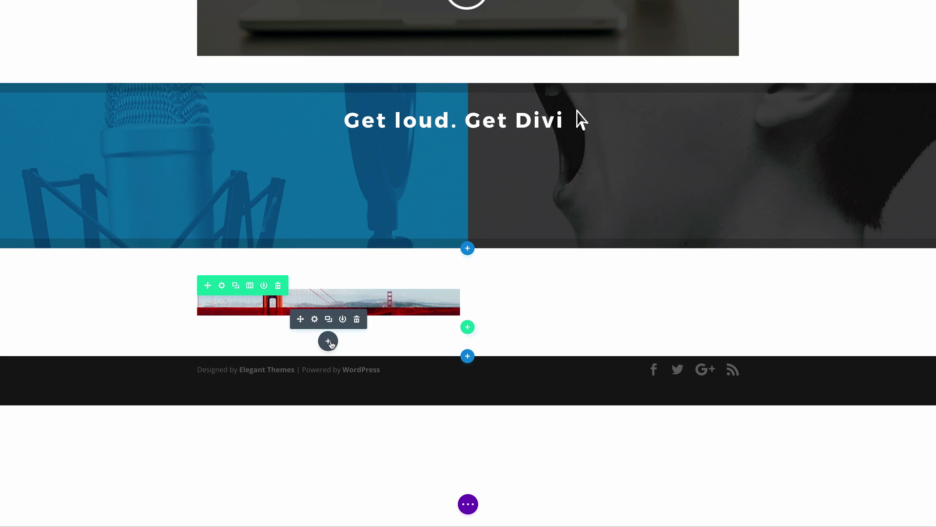
# Insert a Button module under the bridge photo reading 'Get Loud. Get Divi', linked to #.
pyautogui.click(328, 340)
pyautogui.click(365, 301)
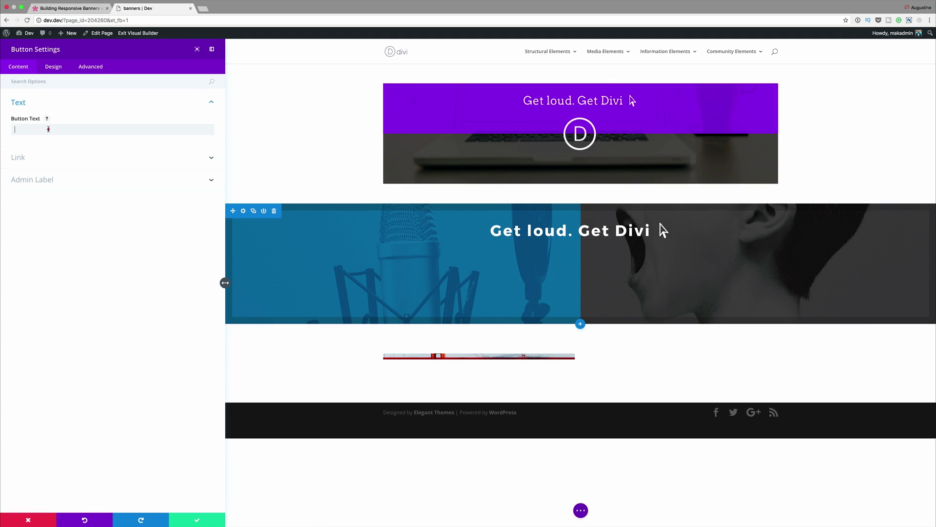
pyautogui.click(48, 129)
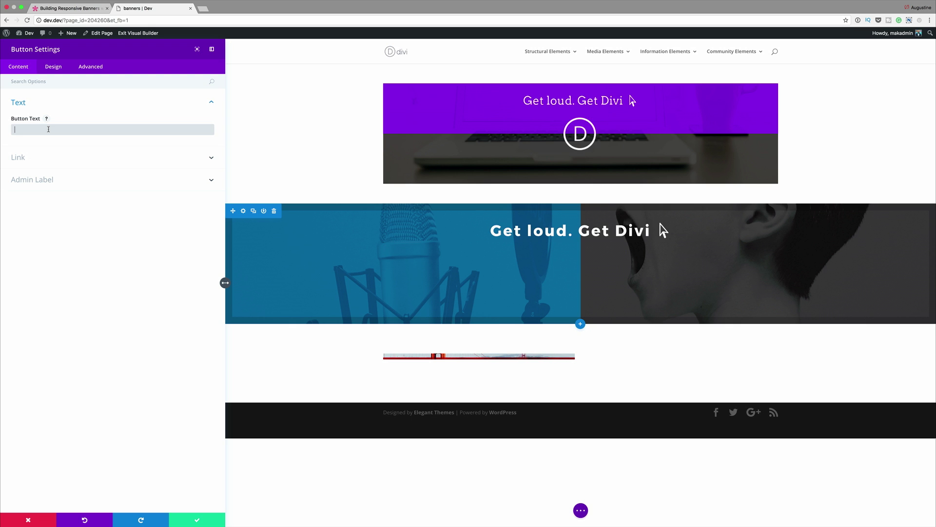
pyautogui.write('Get Loud. Get Divi')
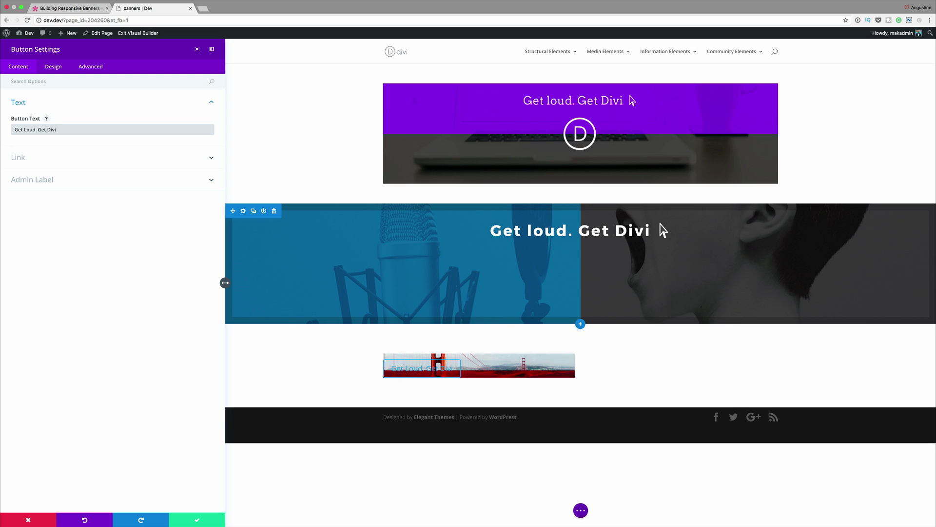
pyautogui.click(18, 157)
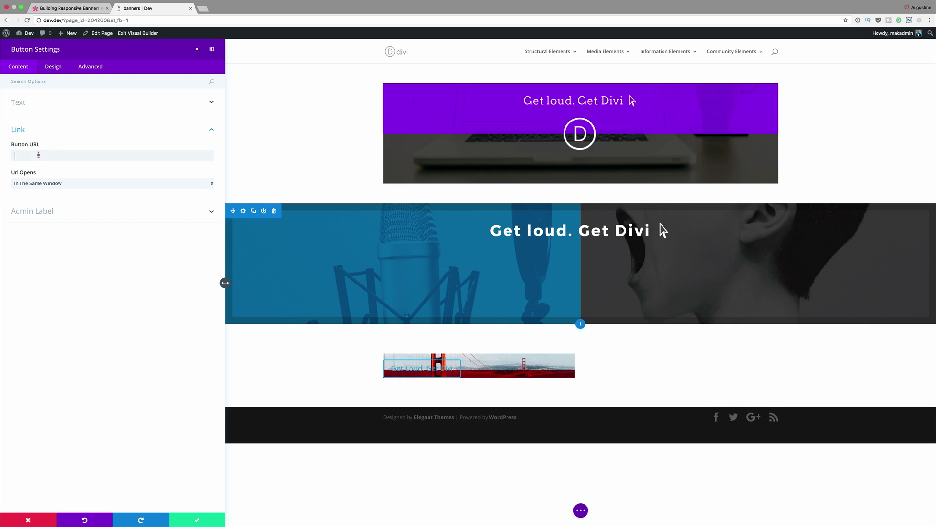
pyautogui.click(38, 155)
pyautogui.write('#')
# Give the button main-element CSS 'padding: 350px 0px 50px; width: 100%;'.
pyautogui.click(96, 68)
pyautogui.click(49, 126)
pyautogui.click(57, 218)
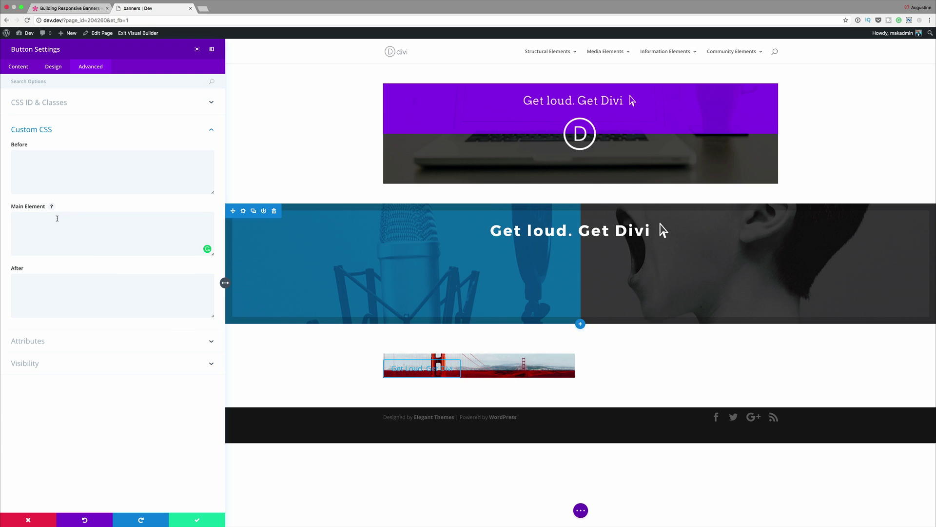
pyautogui.write('padding: 350px 0px 50px; width: 100%;')
pyautogui.scroll(-3, 307, 339)
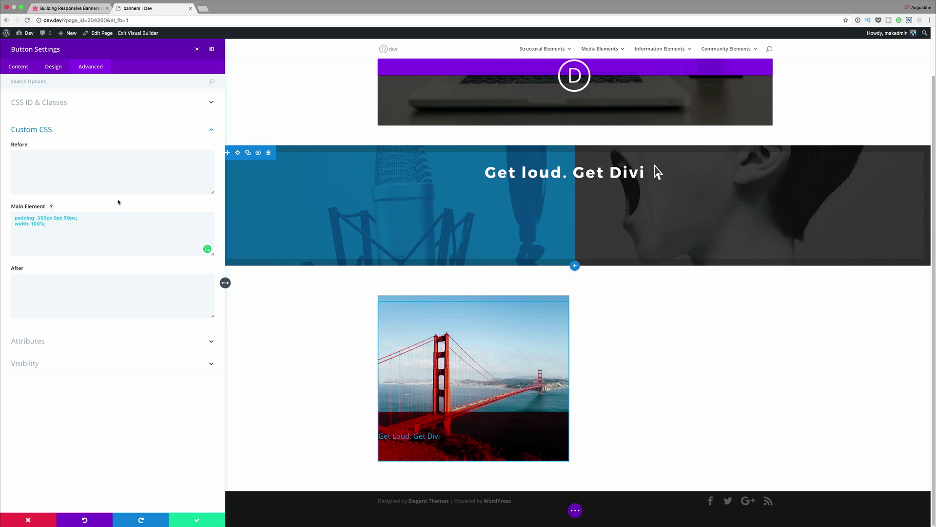
# Enable custom button styles, make the button text Light, and centre-align the button.
pyautogui.click(57, 68)
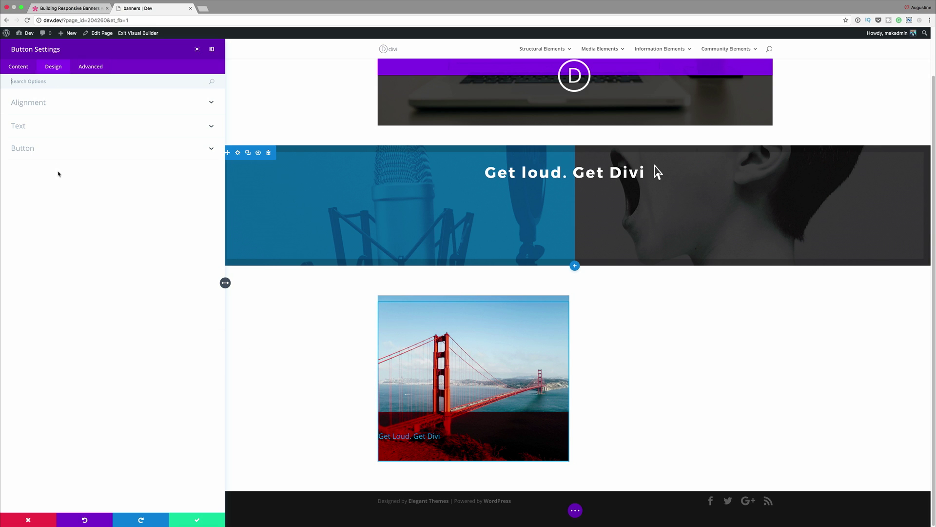
pyautogui.click(33, 151)
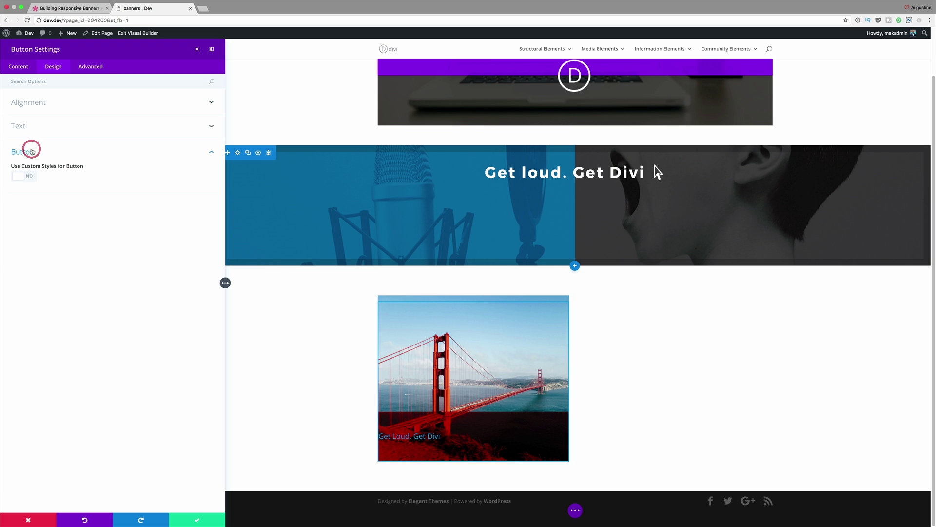
pyautogui.click(30, 178)
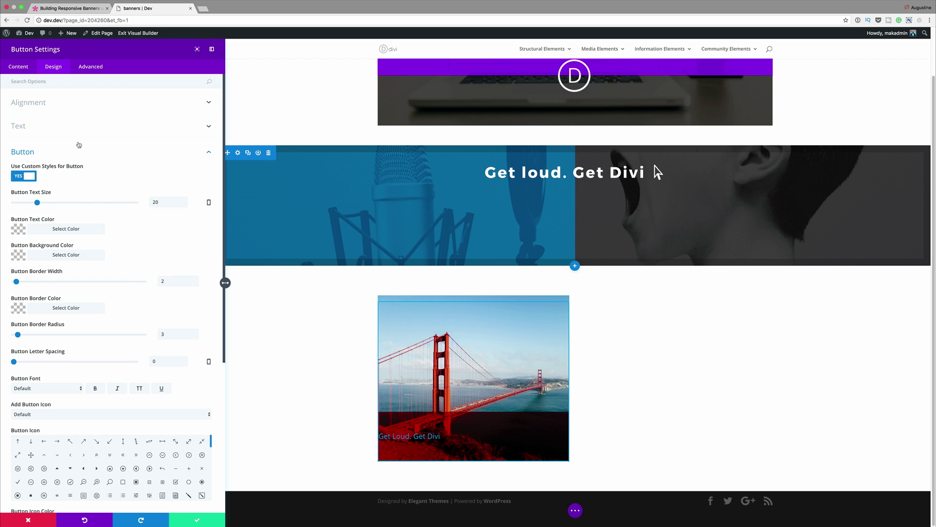
pyautogui.click(72, 122)
pyautogui.click(35, 156)
pyautogui.click(34, 163)
pyautogui.click(42, 103)
pyautogui.click(38, 129)
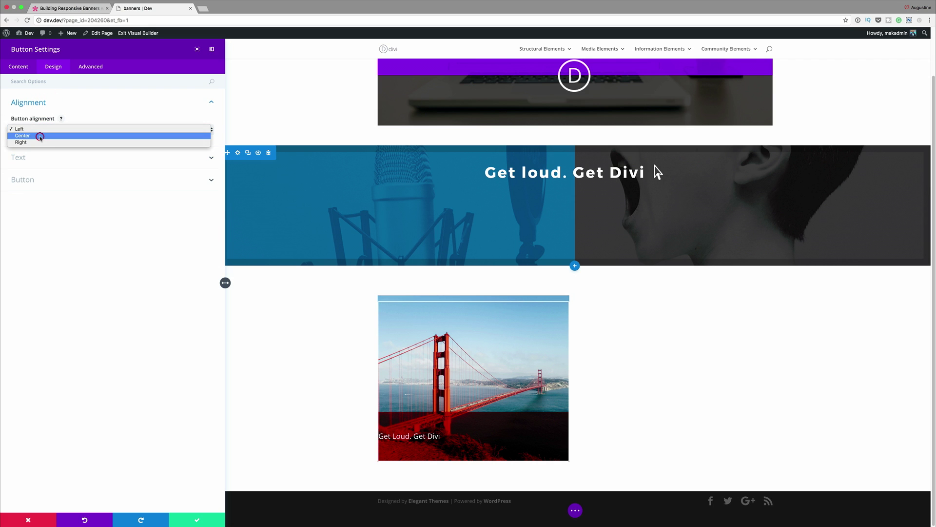
pyautogui.click(40, 136)
# Set the button text size to 32px, leaving letter spacing at its default.
pyautogui.click(31, 181)
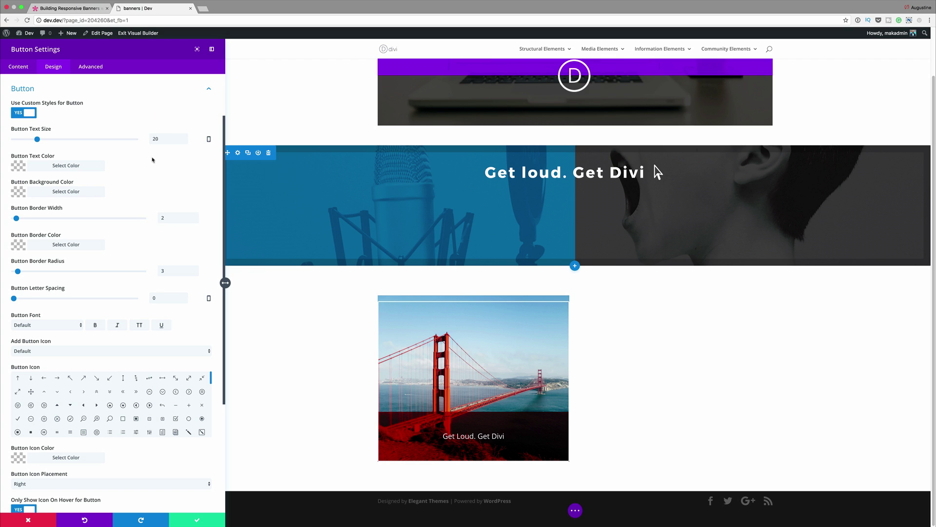
pyautogui.click(159, 140)
pyautogui.write('32px')
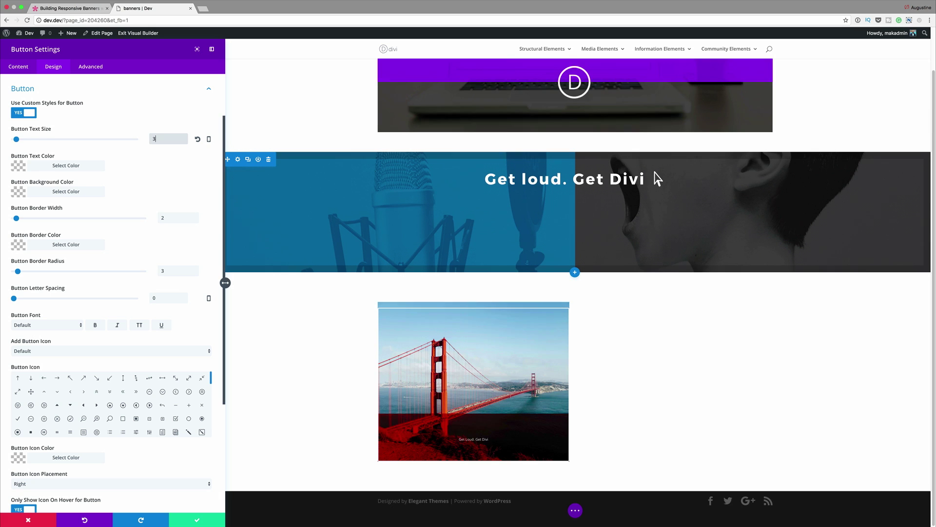
pyautogui.doubleClick(159, 300)
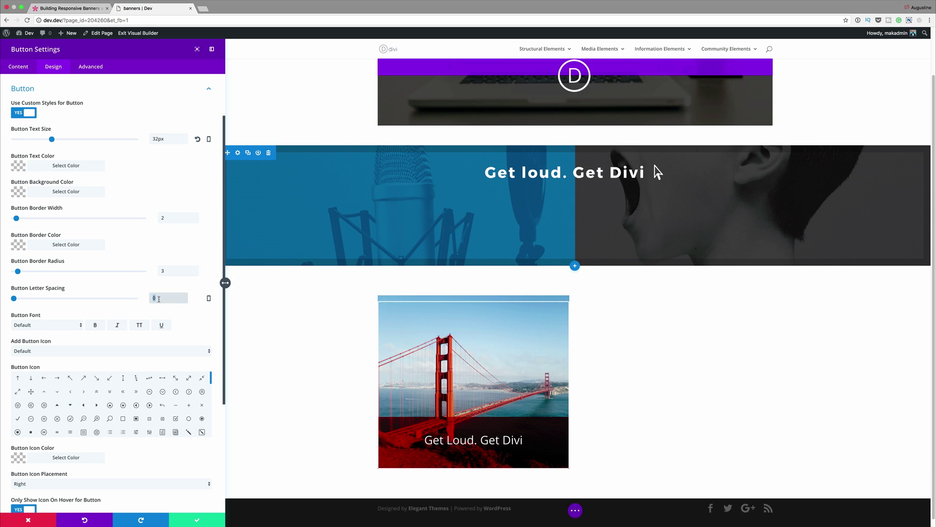
pyautogui.write('2')
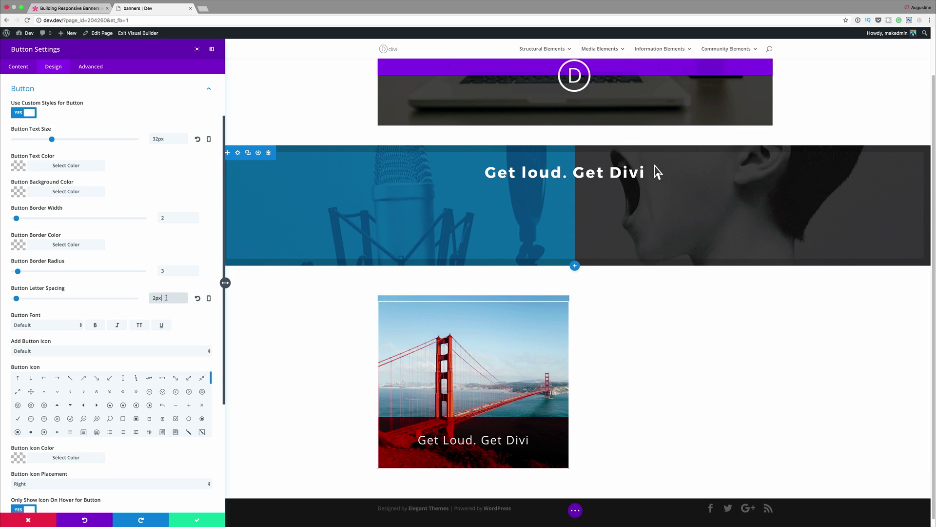
pyautogui.doubleClick(164, 297)
pyautogui.press('BackSpace')
# Make the button's hover border yellow and save the button settings.
pyautogui.scroll(-5, 130, 226)
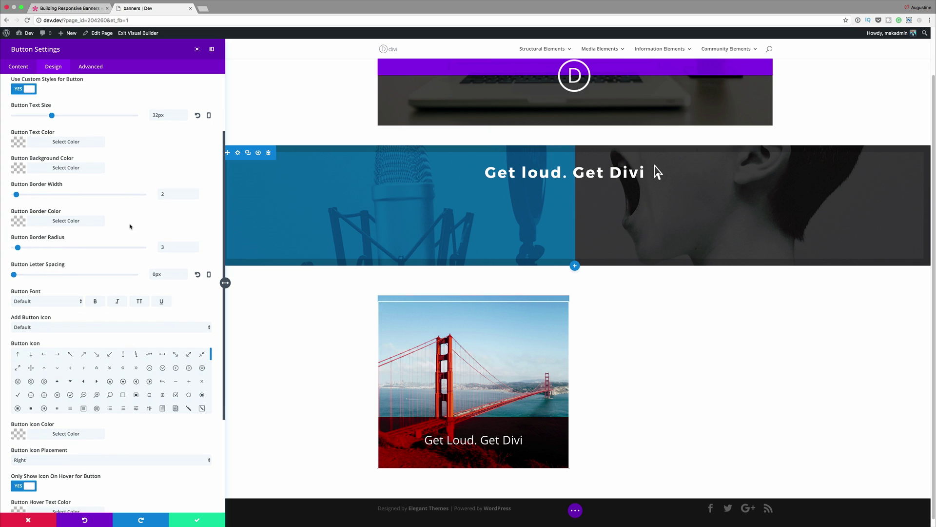
pyautogui.scroll(-1, 129, 226)
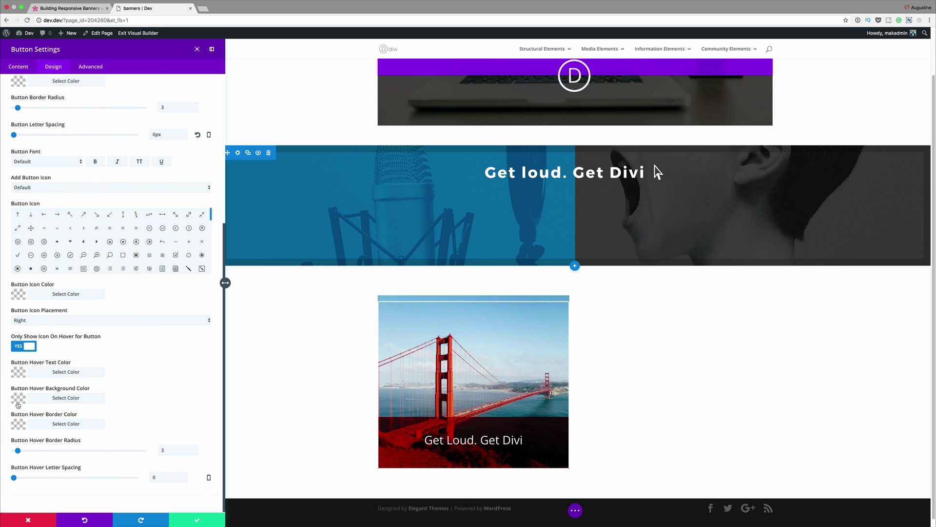
pyautogui.click(20, 425)
pyautogui.click(128, 431)
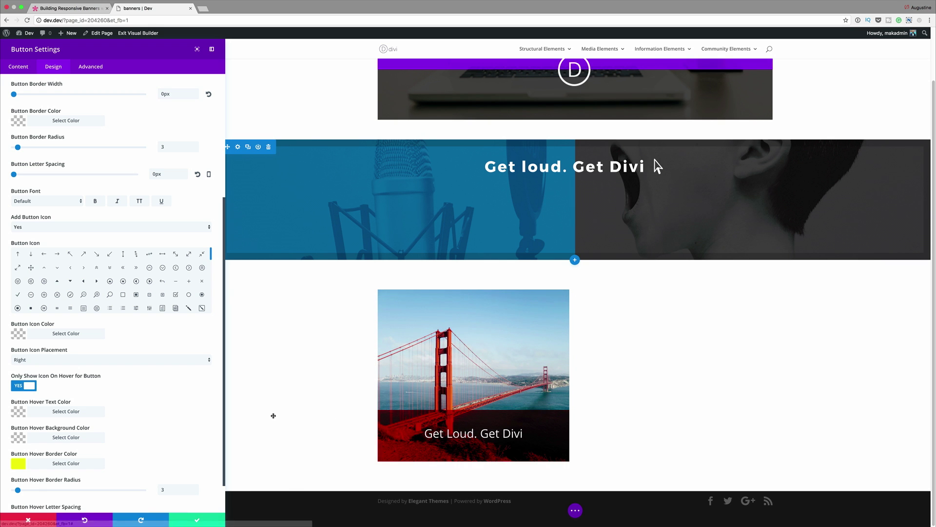
pyautogui.click(197, 519)
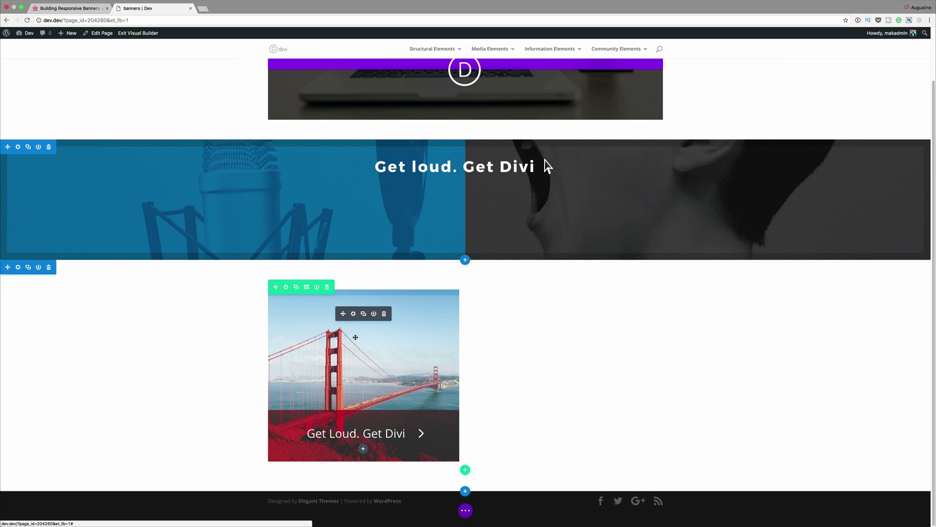
# Duplicate the bridge button and move the copy into the second column.
pyautogui.click(364, 314)
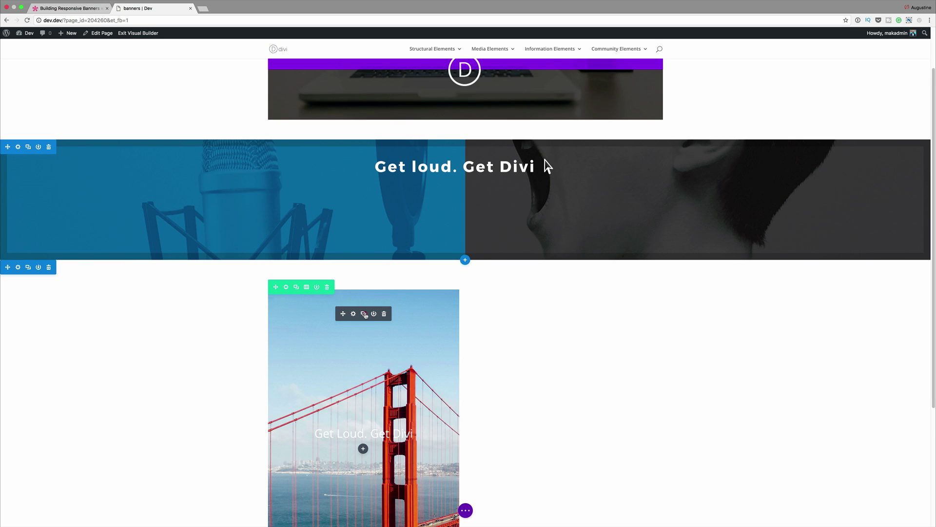
pyautogui.scroll(-2, 428, 346)
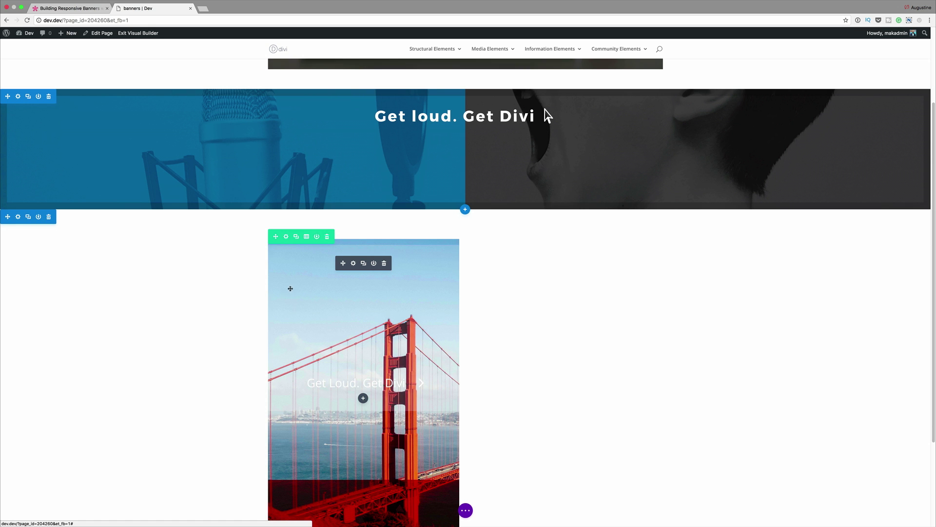
pyautogui.moveTo(343, 263); pyautogui.dragTo(403, 312)
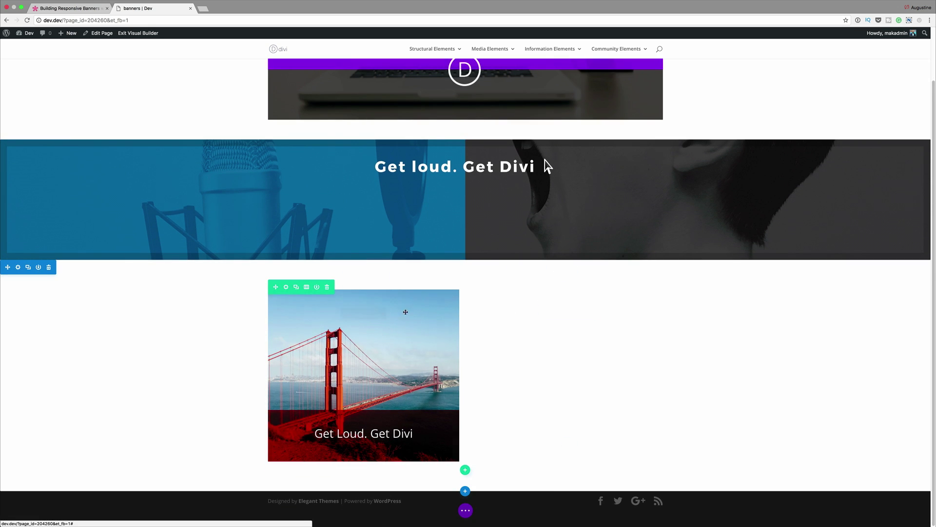
# Open the media library from column 2's Background image option in the row settings.
pyautogui.click(287, 289)
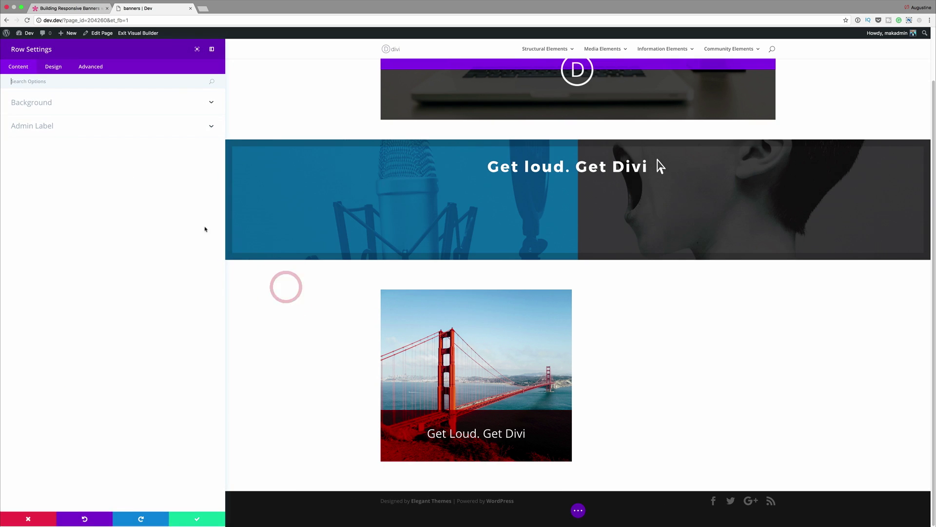
pyautogui.click(57, 71)
pyautogui.click(18, 66)
pyautogui.click(42, 102)
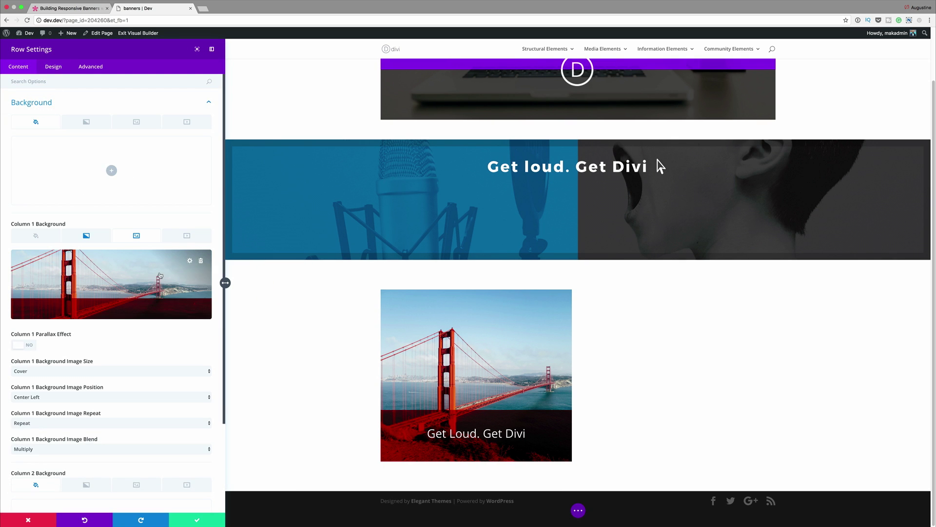
pyautogui.scroll(-5, 160, 275)
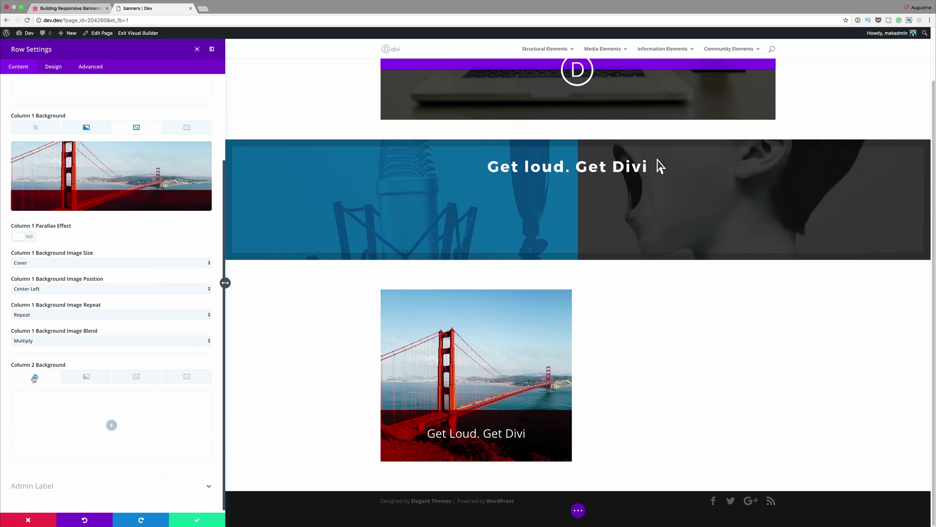
pyautogui.click(137, 377)
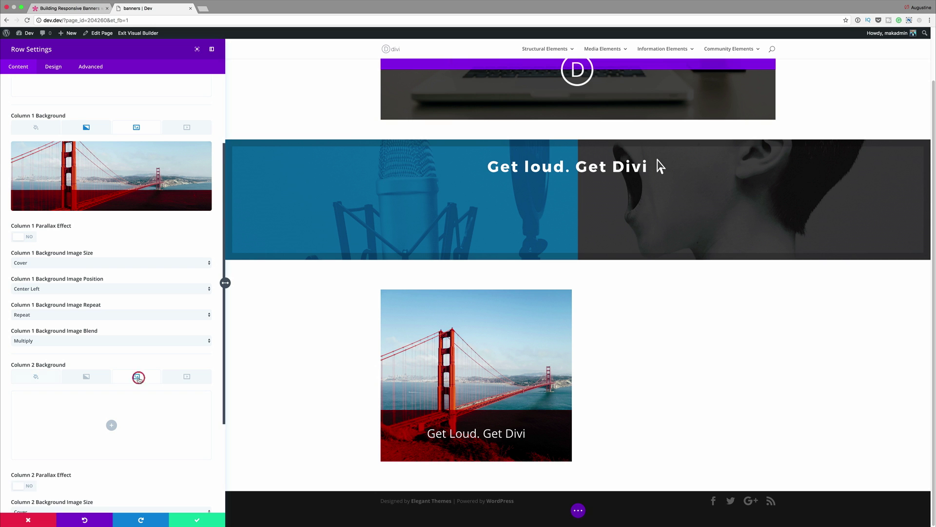
pyautogui.click(111, 426)
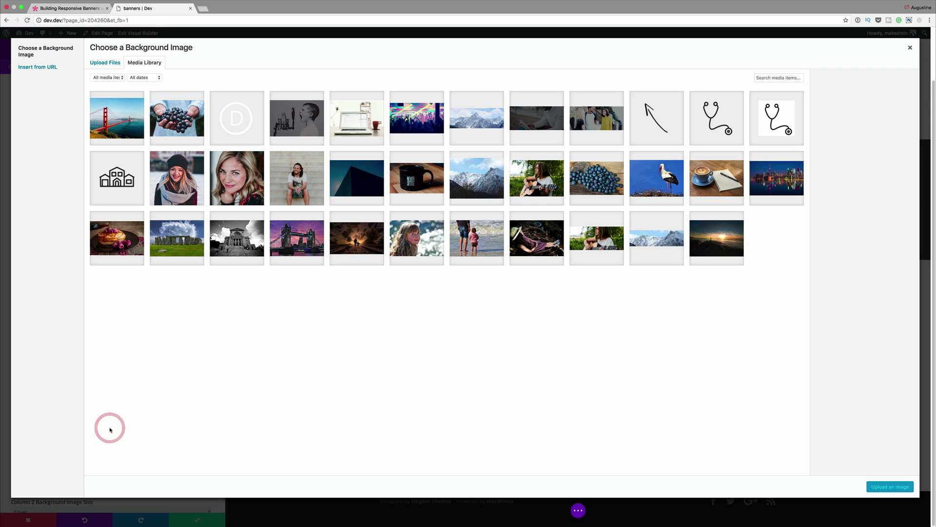
# Set the grapes photo as column 2's background image with a Multiply blend.
pyautogui.click(175, 128)
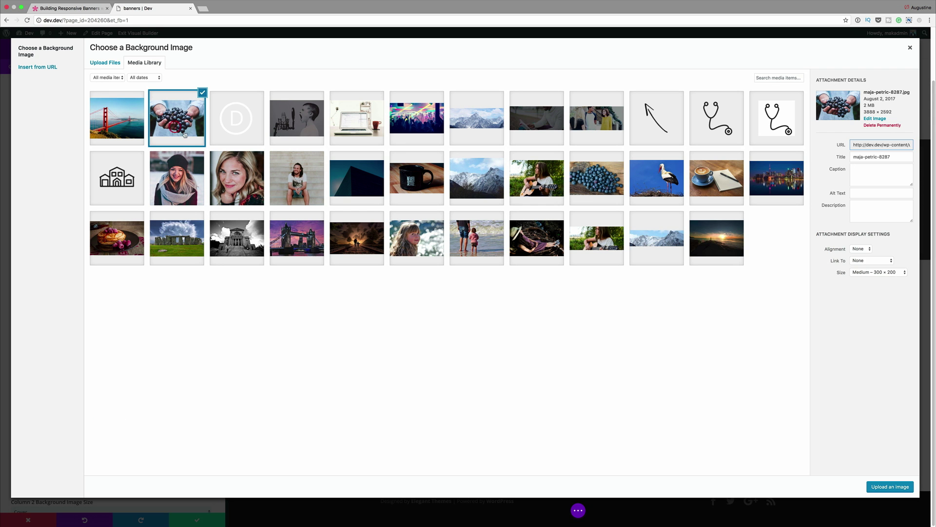
pyautogui.click(889, 487)
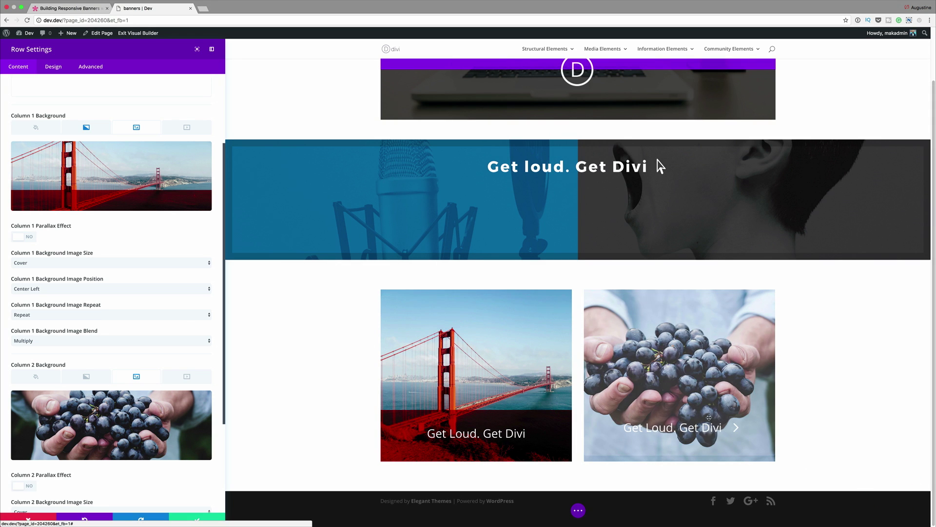
pyautogui.scroll(-3, 109, 454)
pyautogui.click(109, 453)
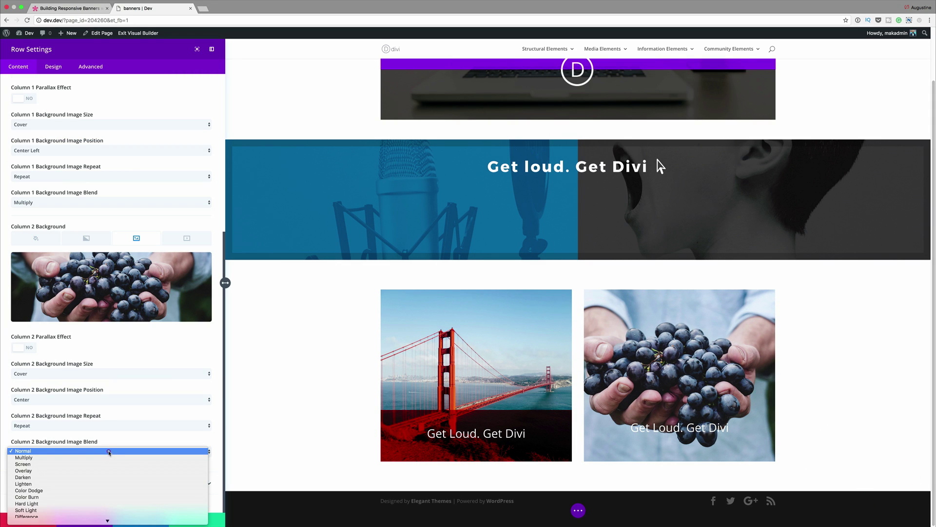
pyautogui.click(108, 459)
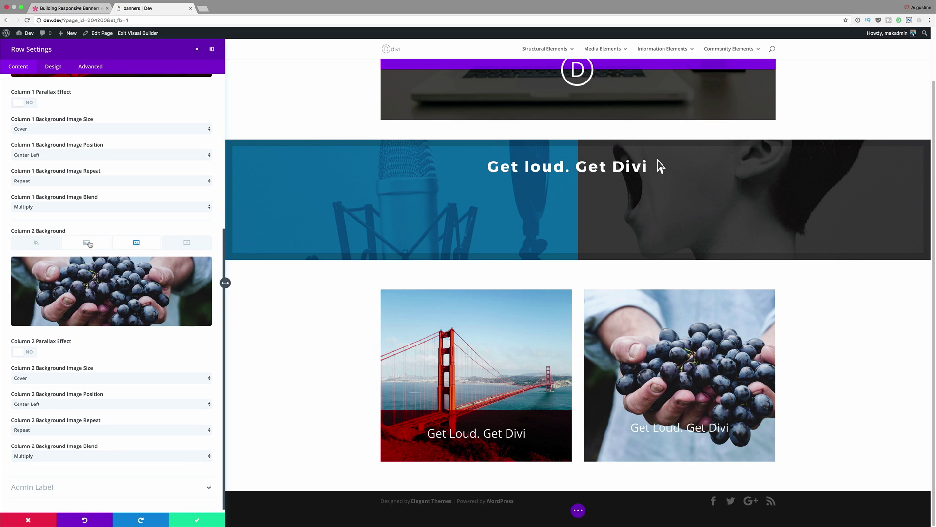
pyautogui.click(89, 242)
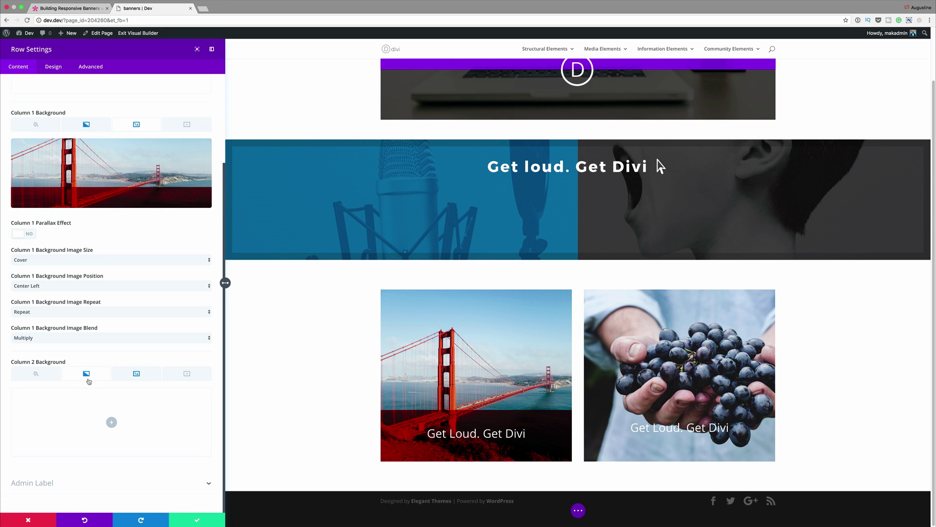
# Add a column 2 gradient with start position 70% and end position 0%.
pyautogui.click(111, 423)
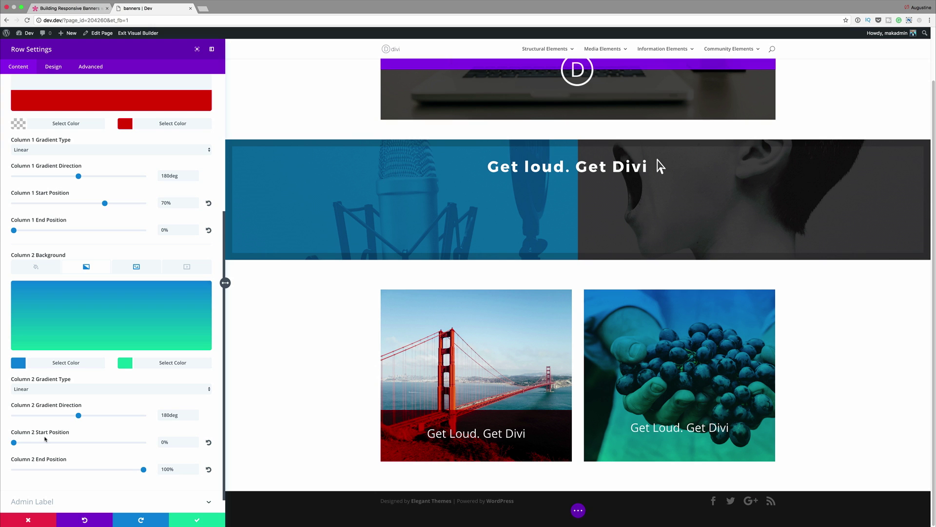
pyautogui.click(161, 443)
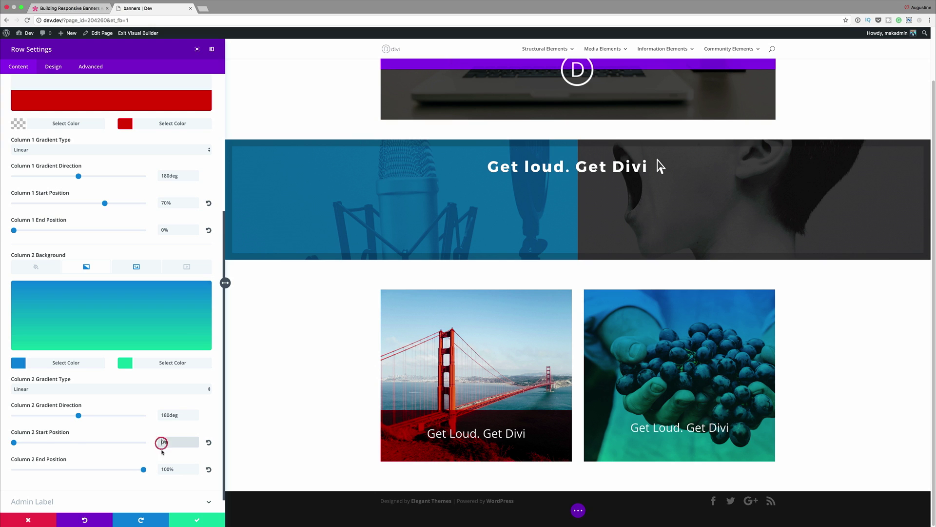
pyautogui.write('7')
pyautogui.moveTo(145, 471); pyautogui.dragTo(1, 469)
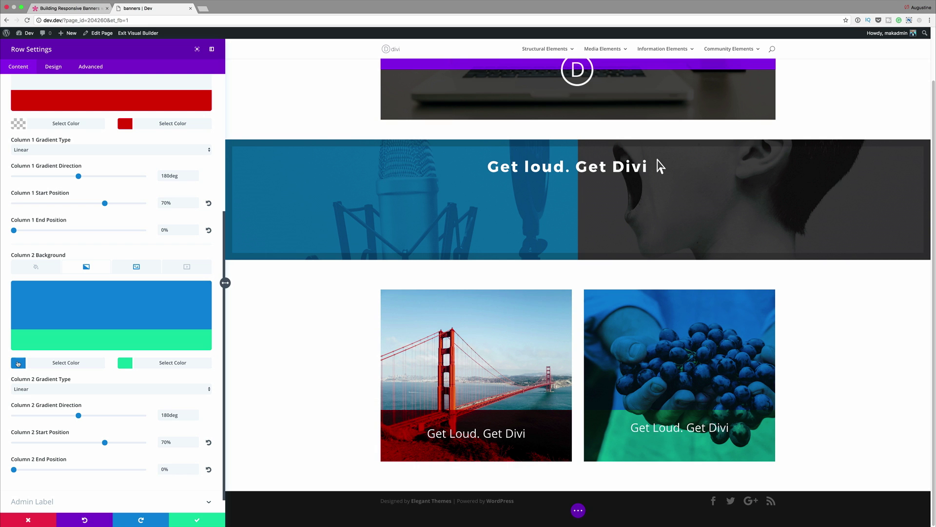
# Make the gradient's first colour transparent and the second blue, then save the row.
pyautogui.click(18, 364)
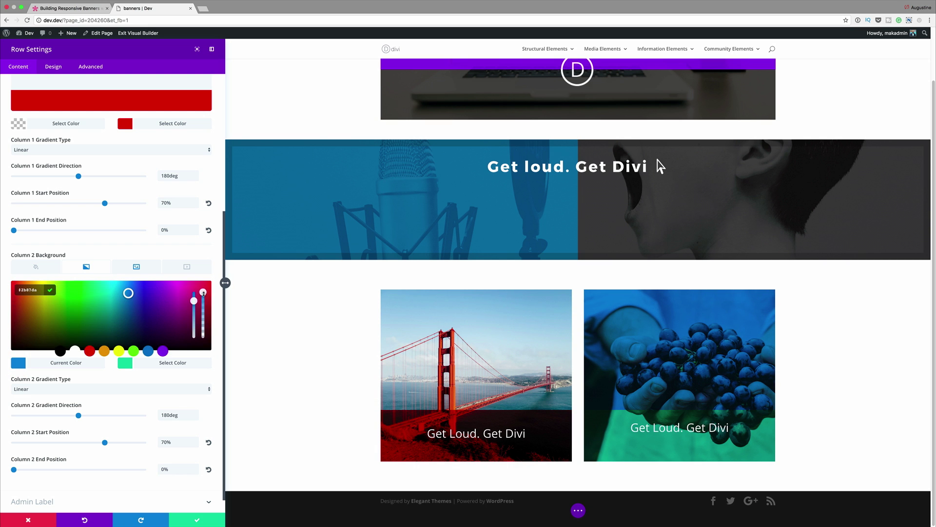
pyautogui.moveTo(203, 293); pyautogui.dragTo(205, 351)
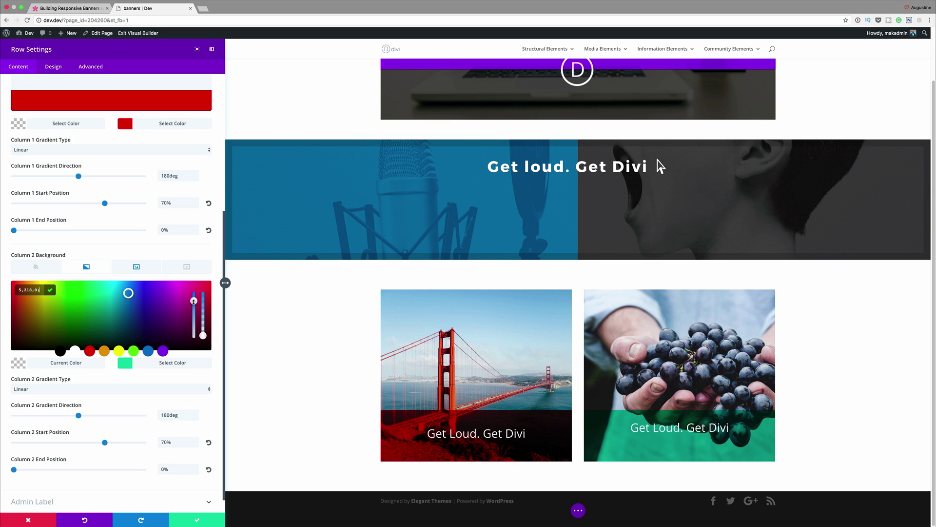
pyautogui.press('Return')
pyautogui.click(124, 364)
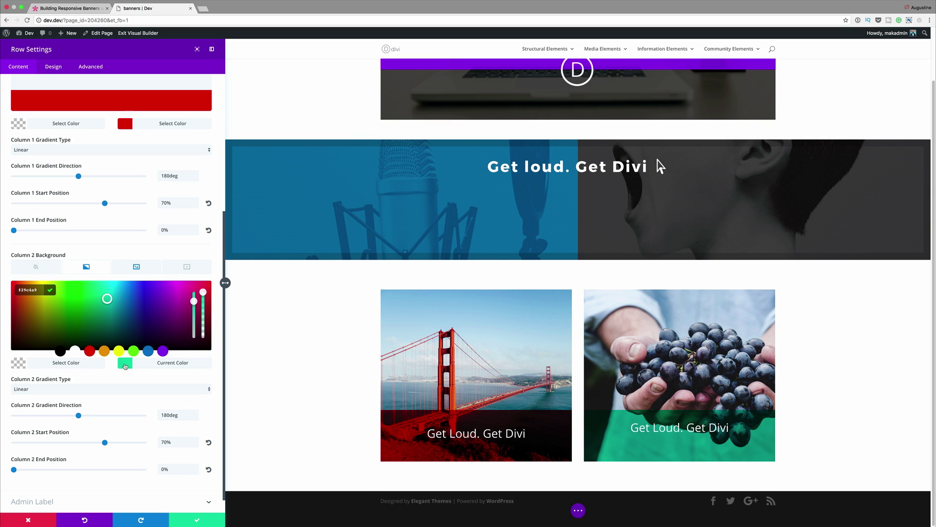
pyautogui.click(148, 351)
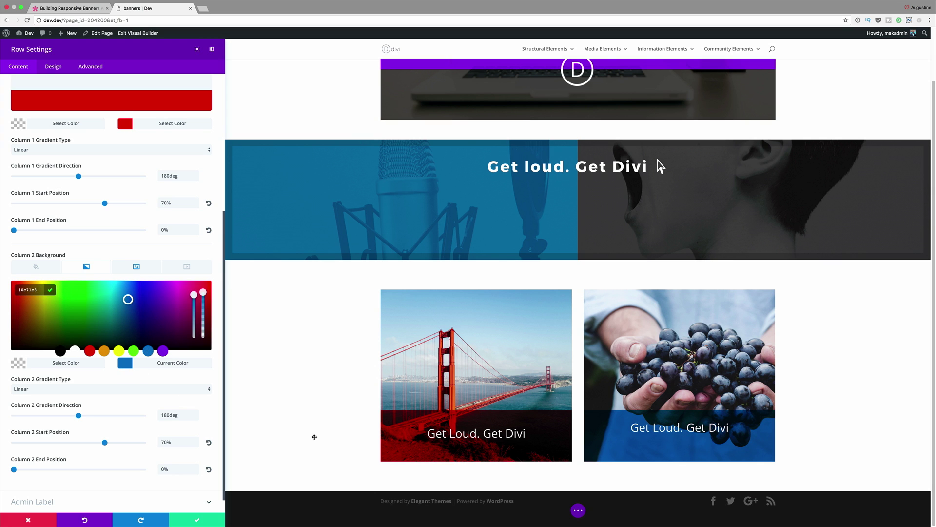
pyautogui.click(198, 519)
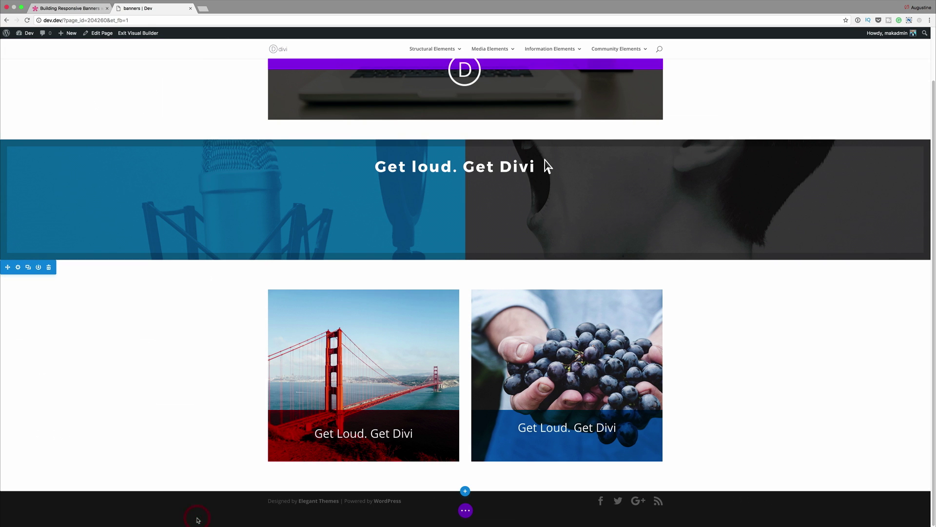
# Turn on Bold and uppercase (TT) in the grapes button's Button Font settings.
pyautogui.moveTo(558, 308)
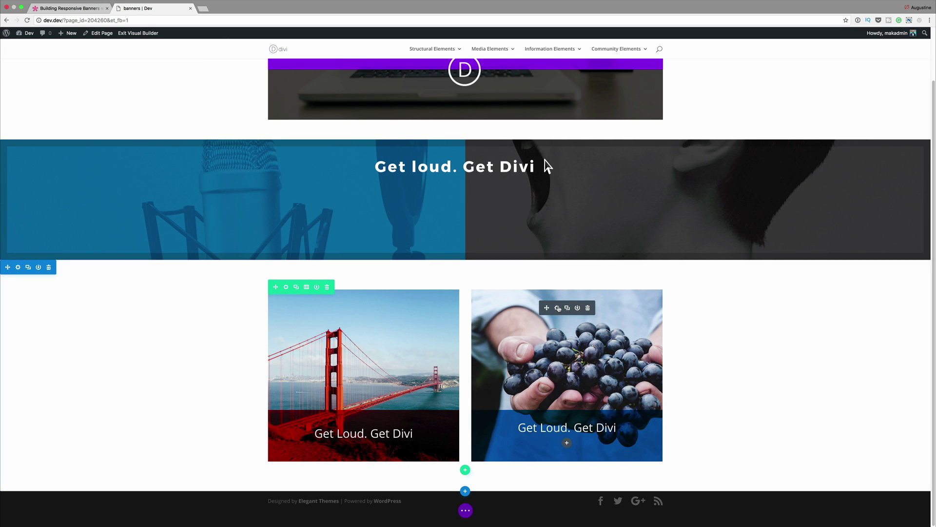
pyautogui.click(558, 308)
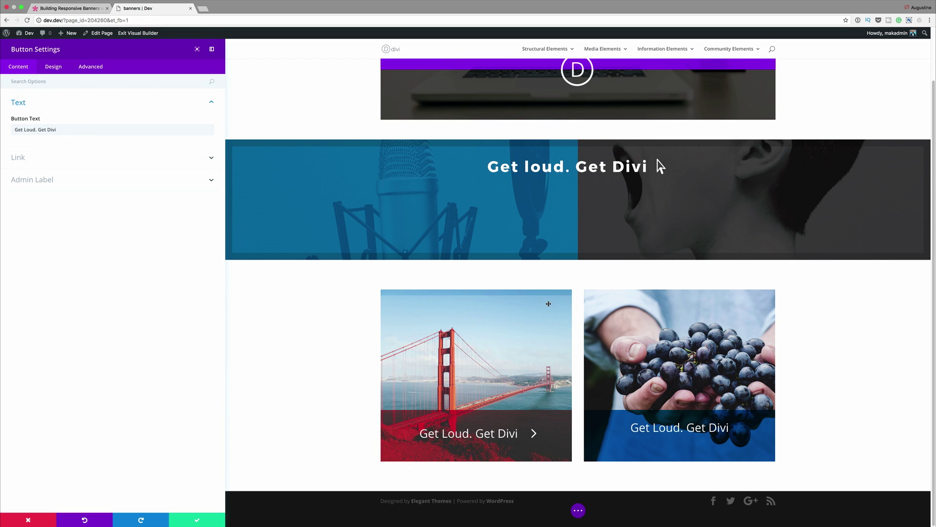
pyautogui.click(54, 66)
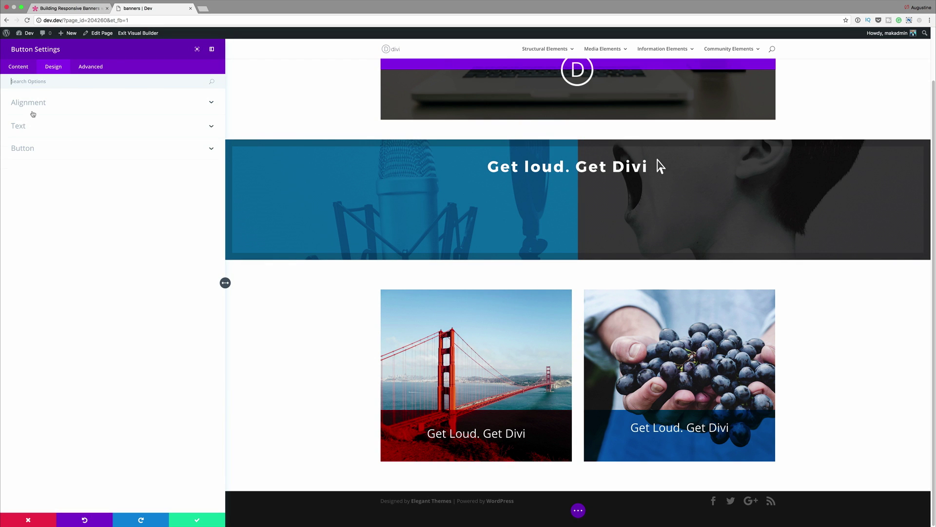
pyautogui.click(18, 126)
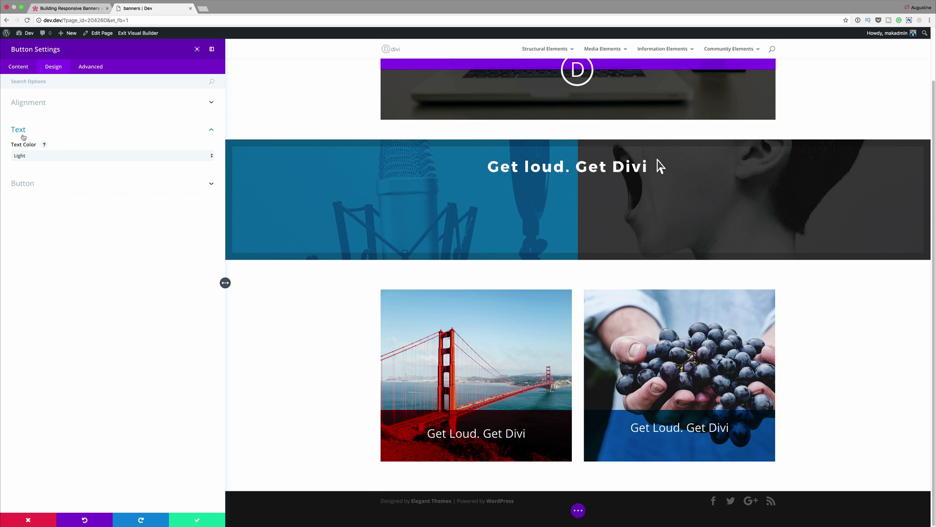
pyautogui.click(28, 184)
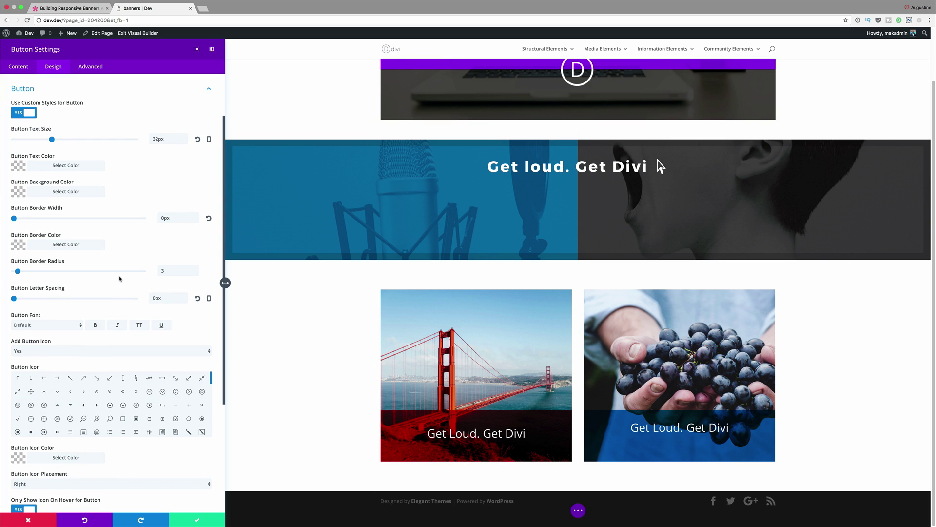
pyautogui.click(96, 325)
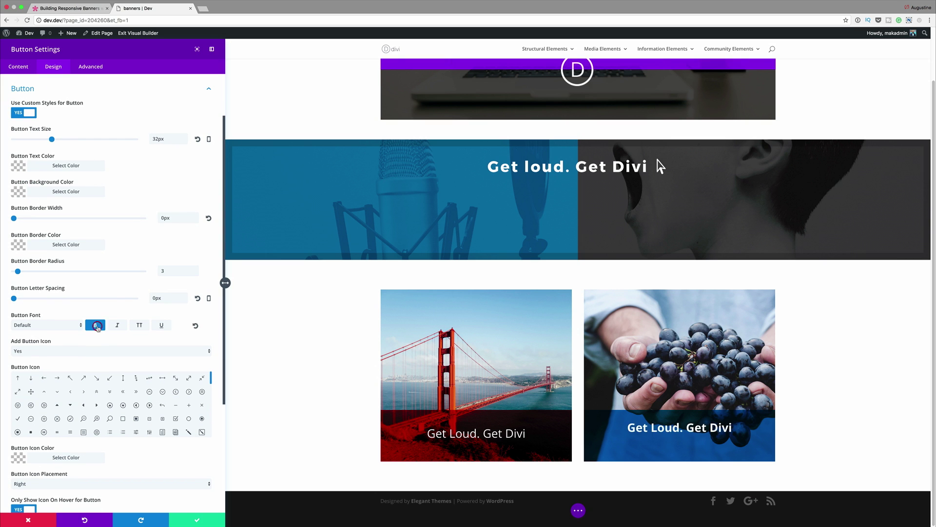
pyautogui.click(140, 326)
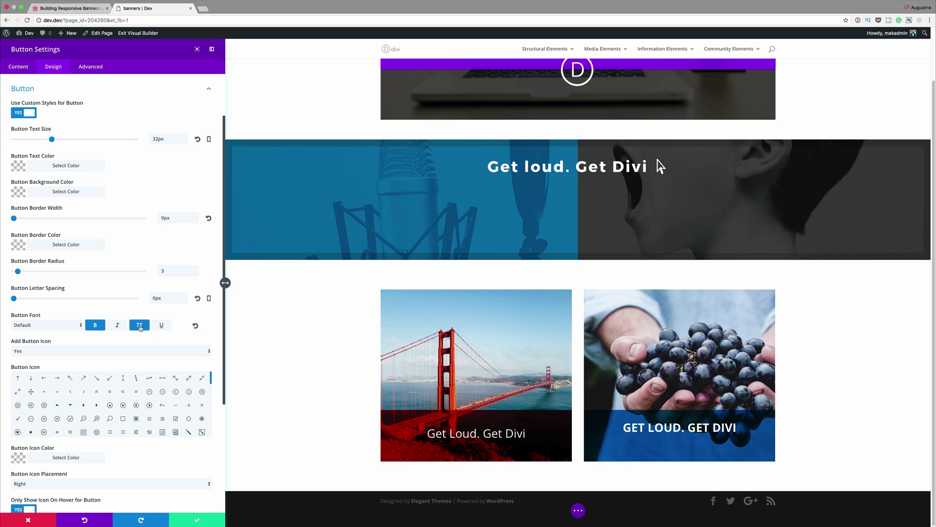
pyautogui.scroll(-5, 155, 396)
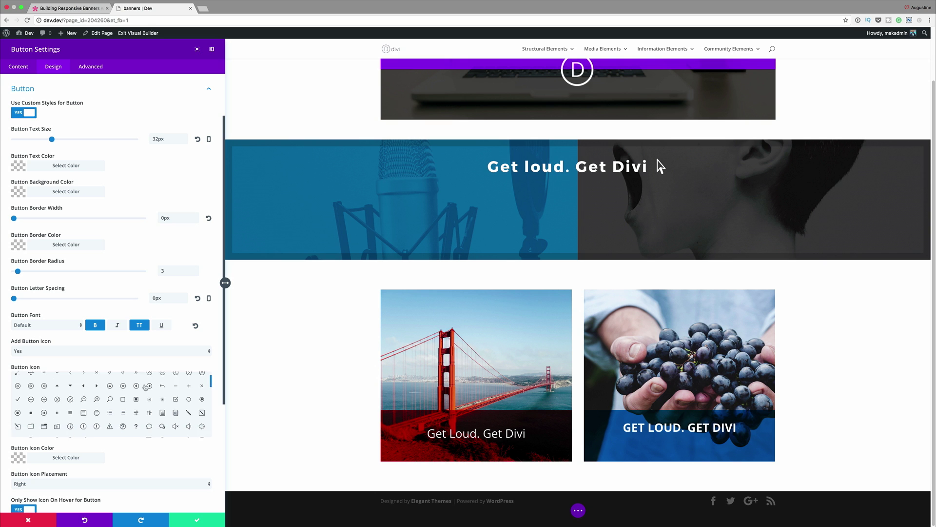
pyautogui.scroll(-5, 213, 453)
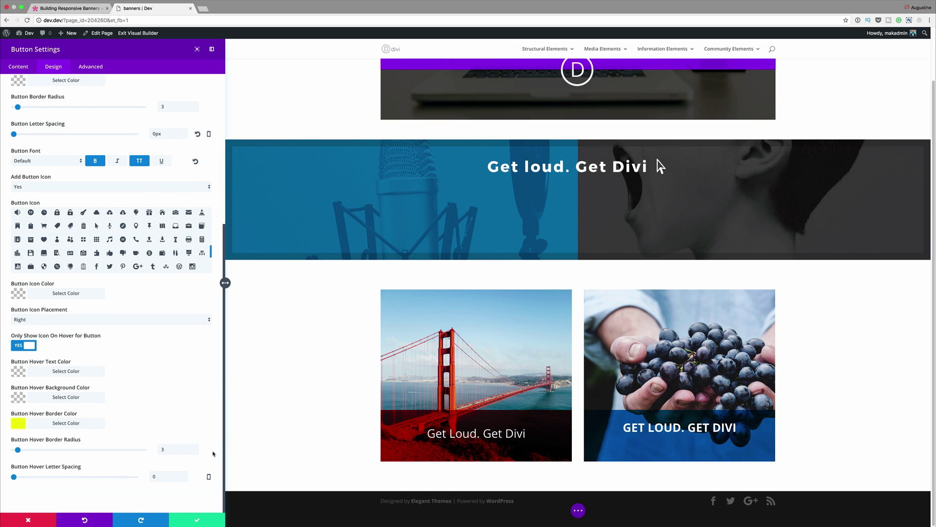
pyautogui.scroll(4, 177, 399)
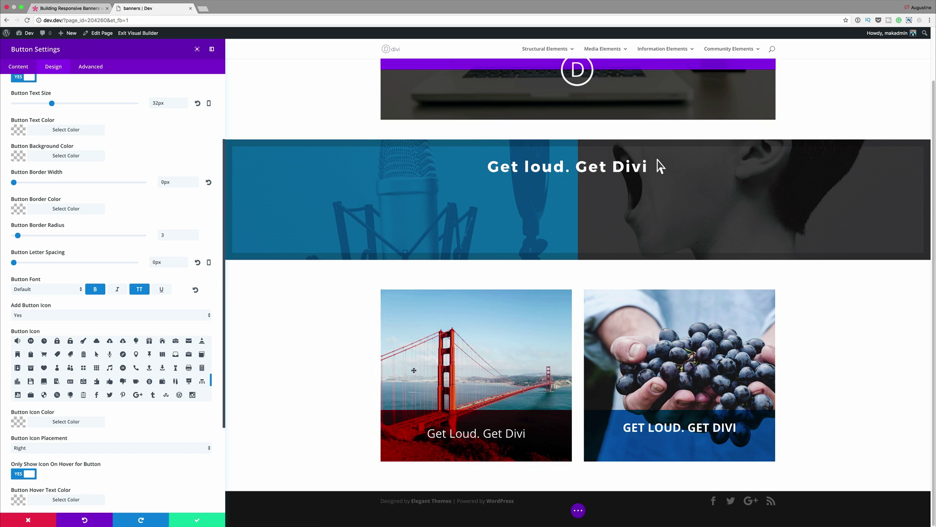
pyautogui.scroll(3, 768, 350)
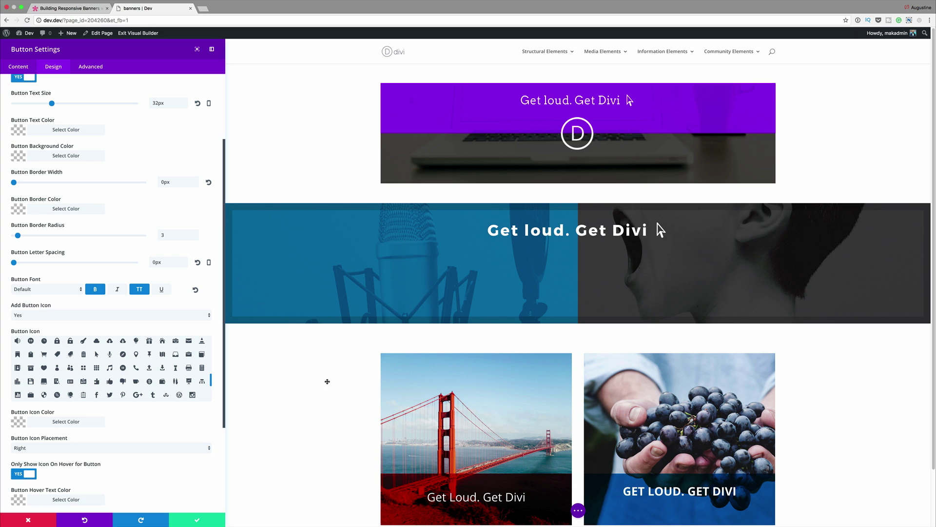
# Save the Button Settings, then check the bridge and grapes banners in Phone View and Tablet View.
pyautogui.click(196, 522)
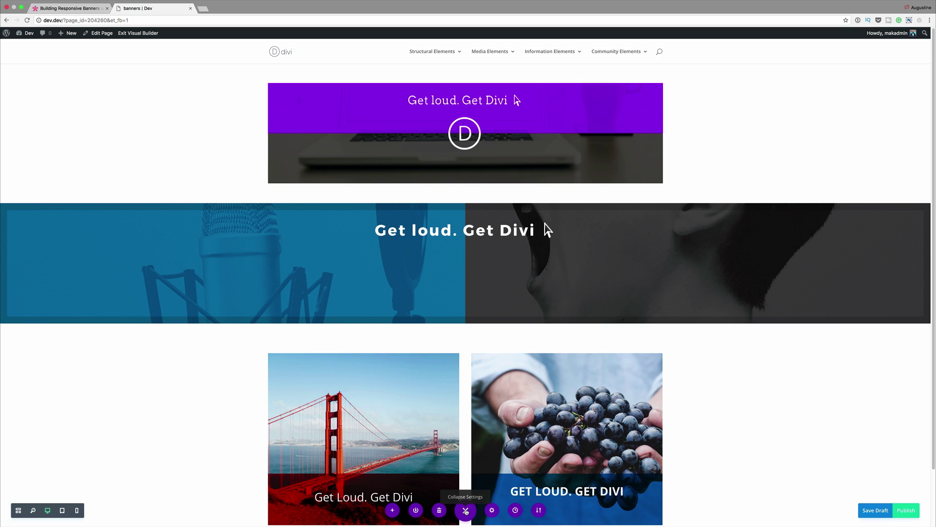
pyautogui.click(77, 511)
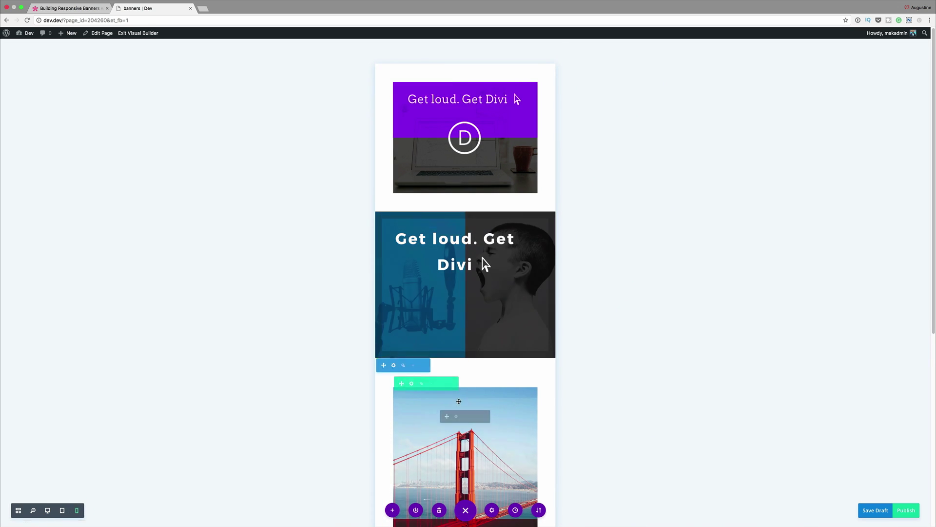
pyautogui.scroll(-6, 561, 397)
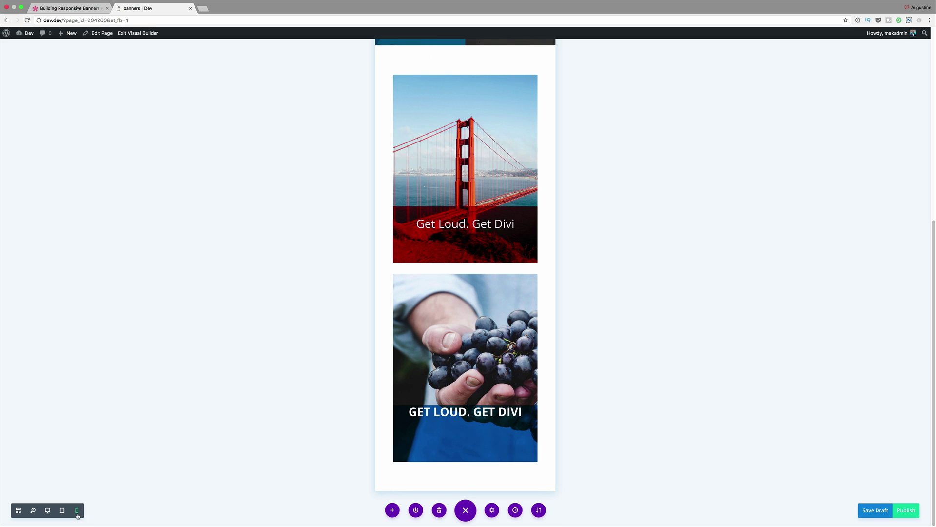
pyautogui.click(63, 511)
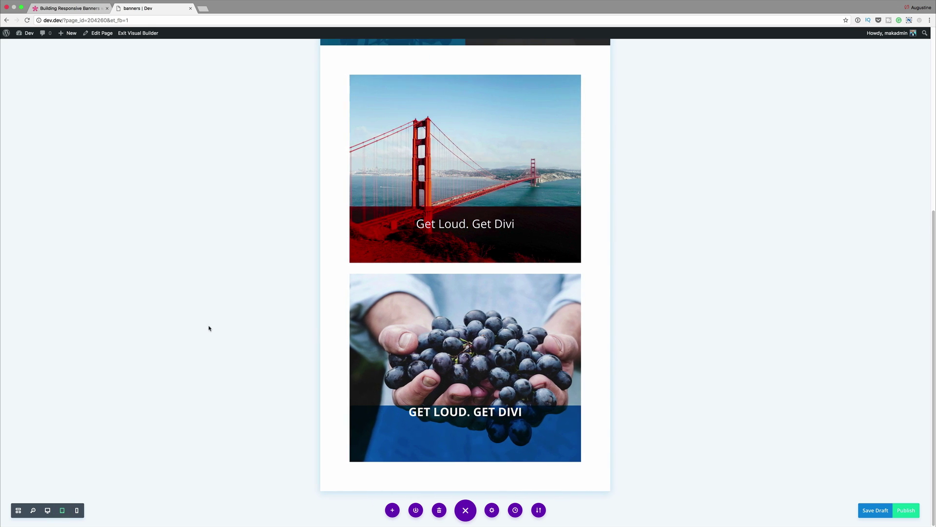